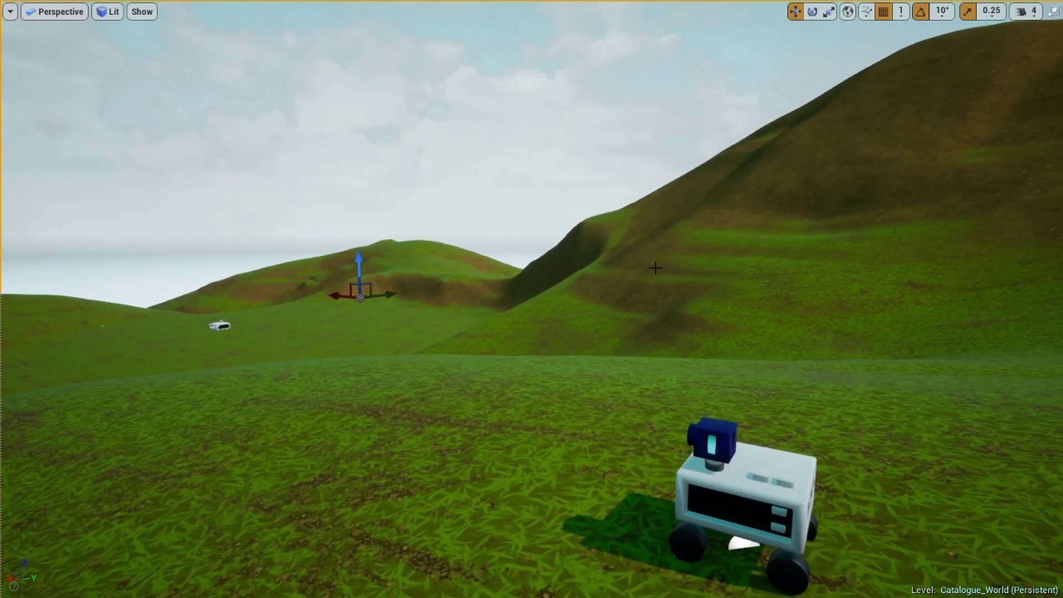
Create a material named Ring in the Content folder and open it for editing.
key("F11")
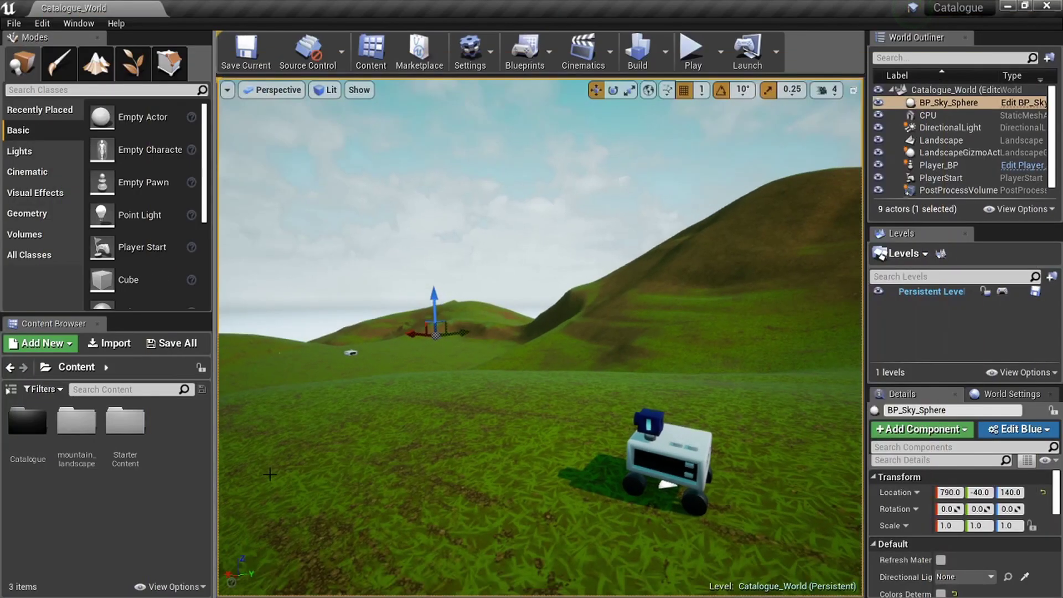
right_click(191, 438)
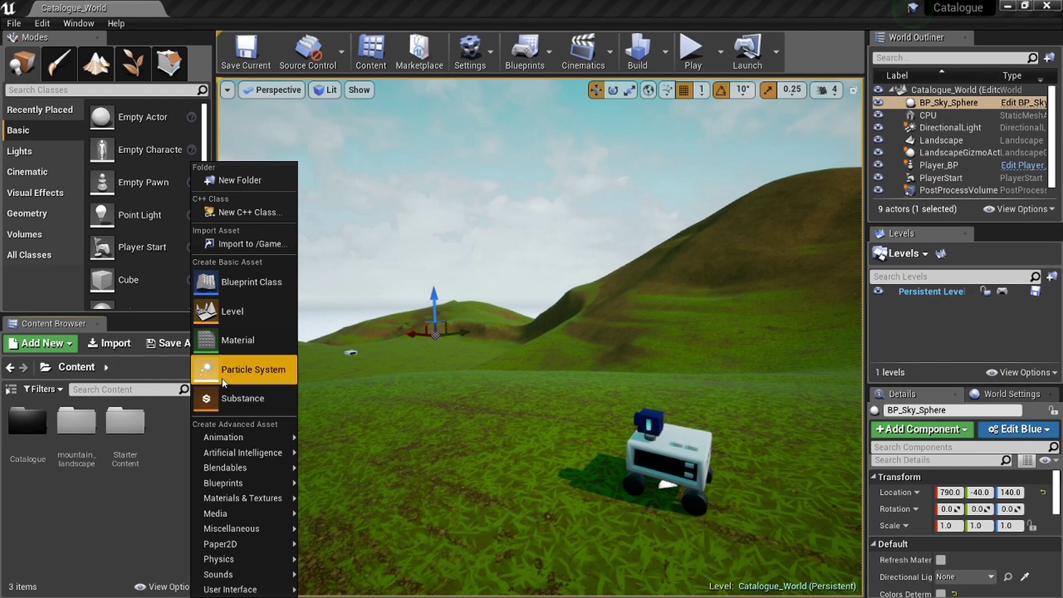
left_click(237, 343)
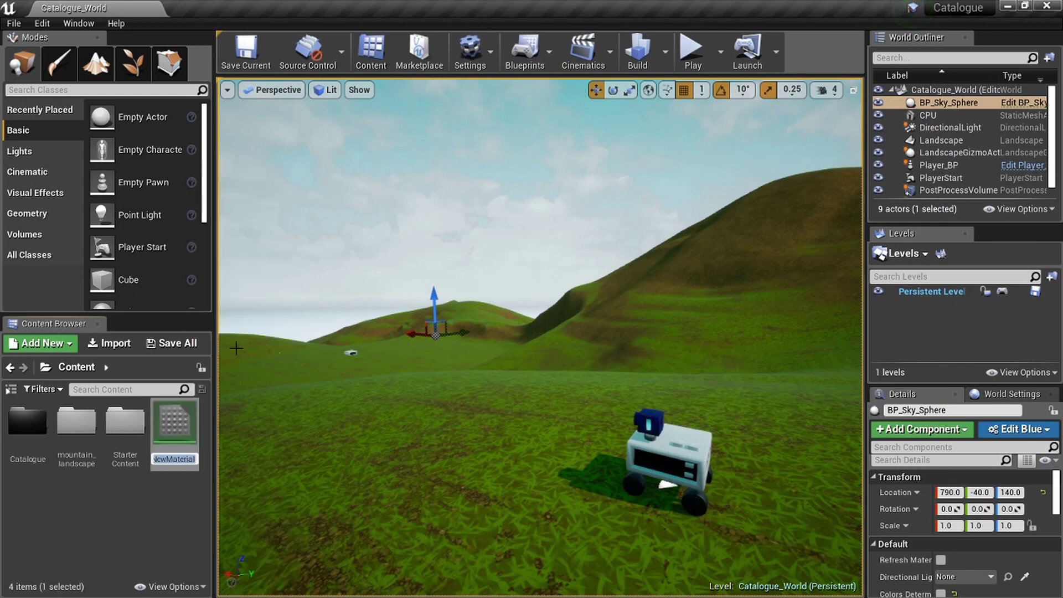
type("Ring")
key("Return")
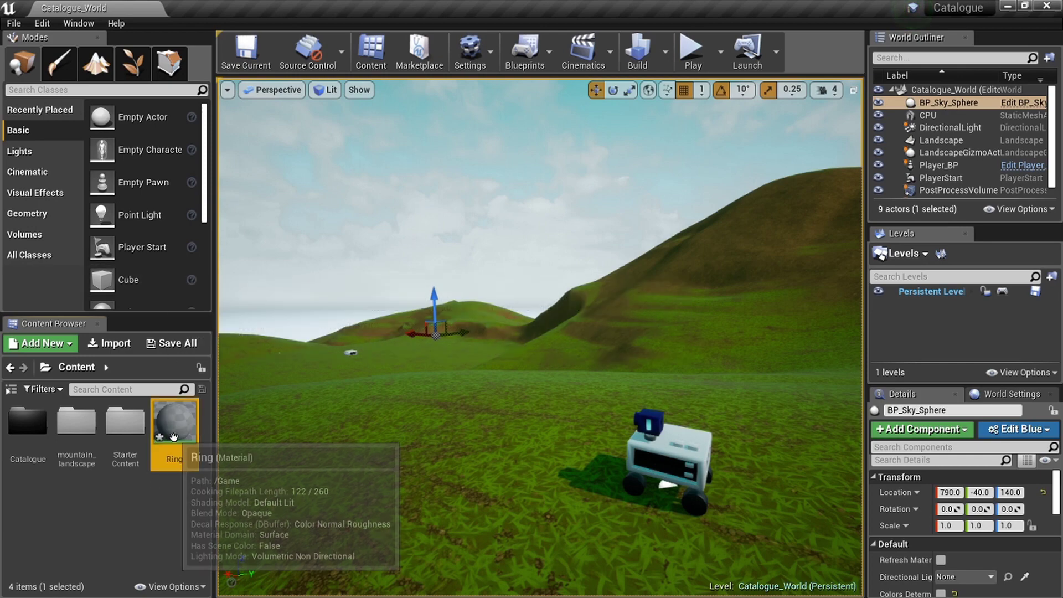
double_click(191, 431)
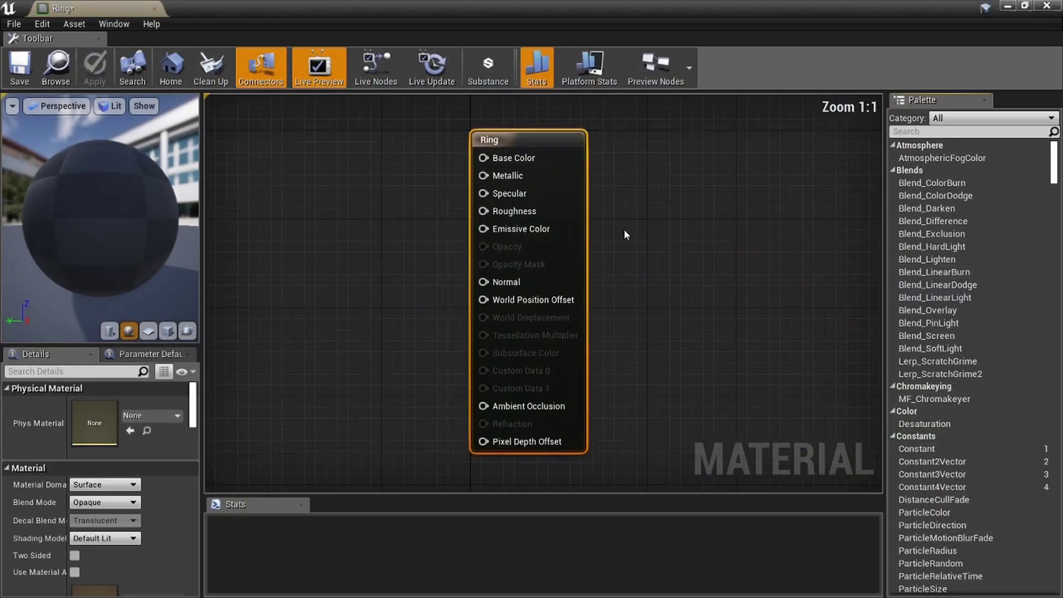
Set the Ring material's domain to User Interface and its blend mode to Translucent.
right_click_drag(525, 261, 643, 275)
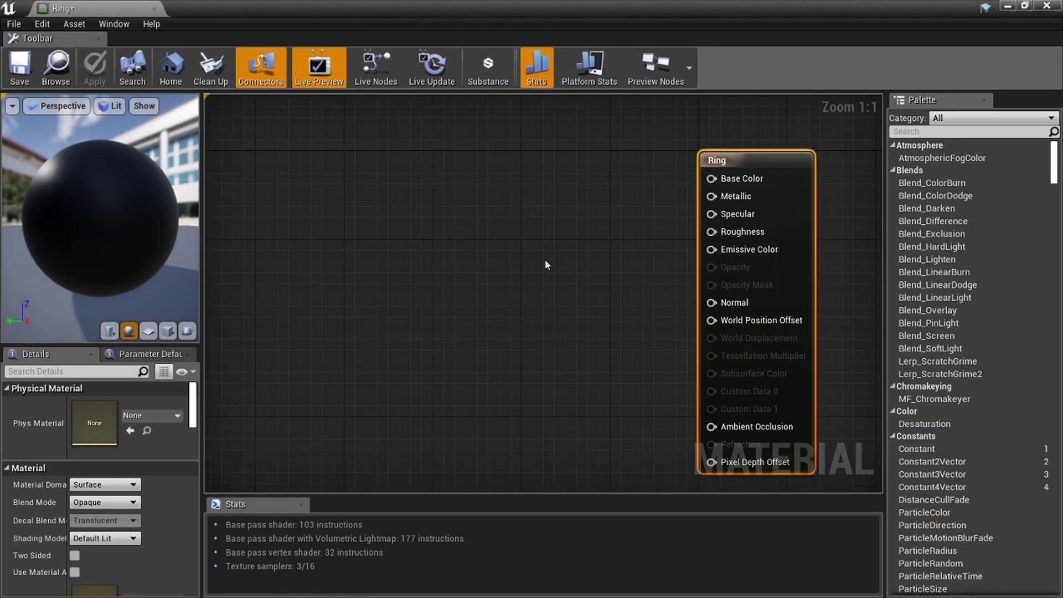
left_click(133, 485)
left_click(128, 542)
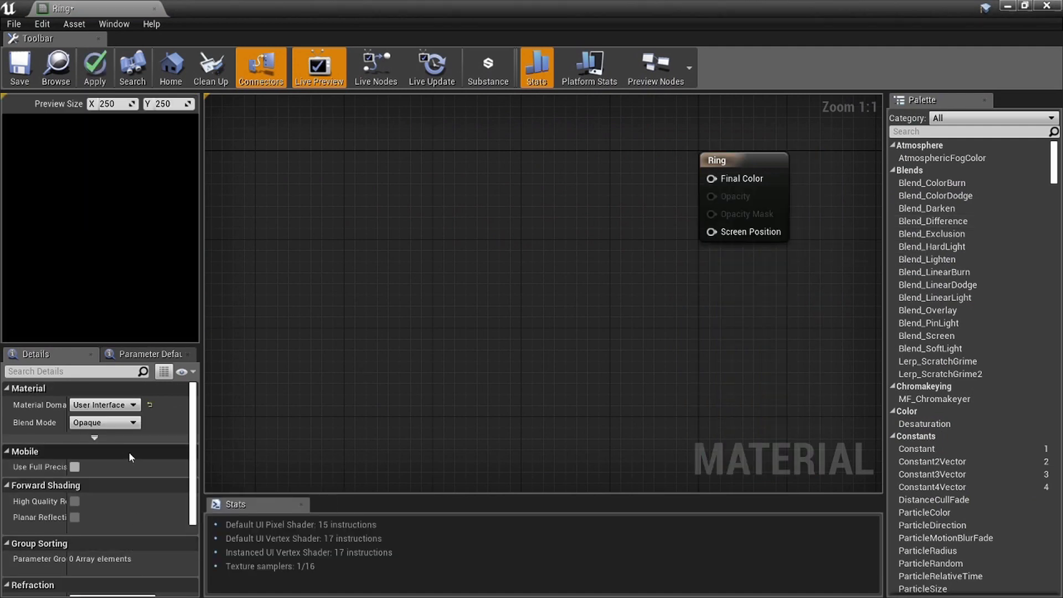
left_click(128, 424)
left_click(91, 453)
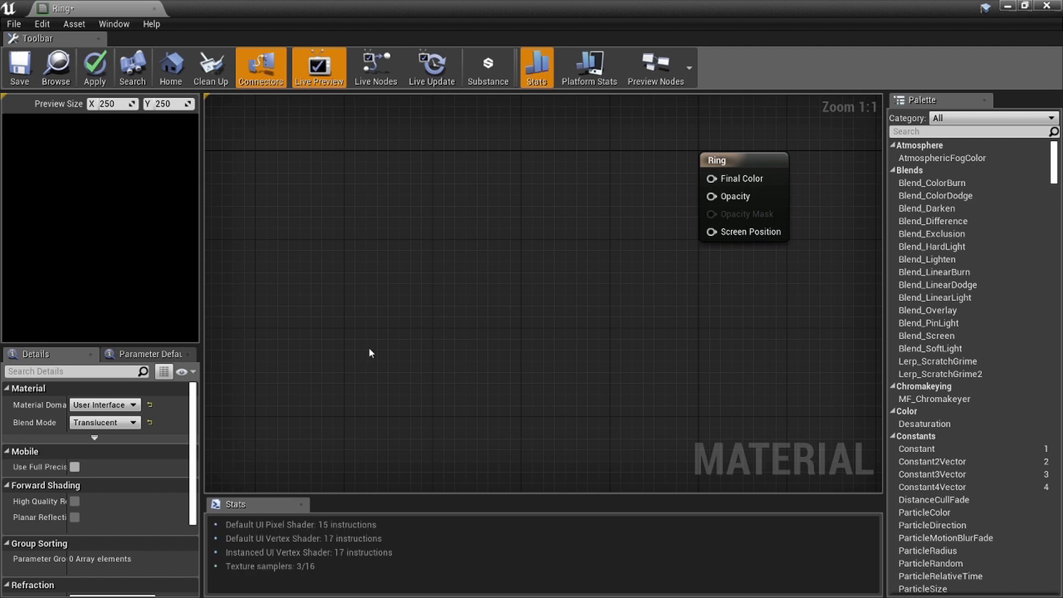
Add a RadialGradientExponential node to the graph, ahead of the Ring output node.
right_click(429, 221)
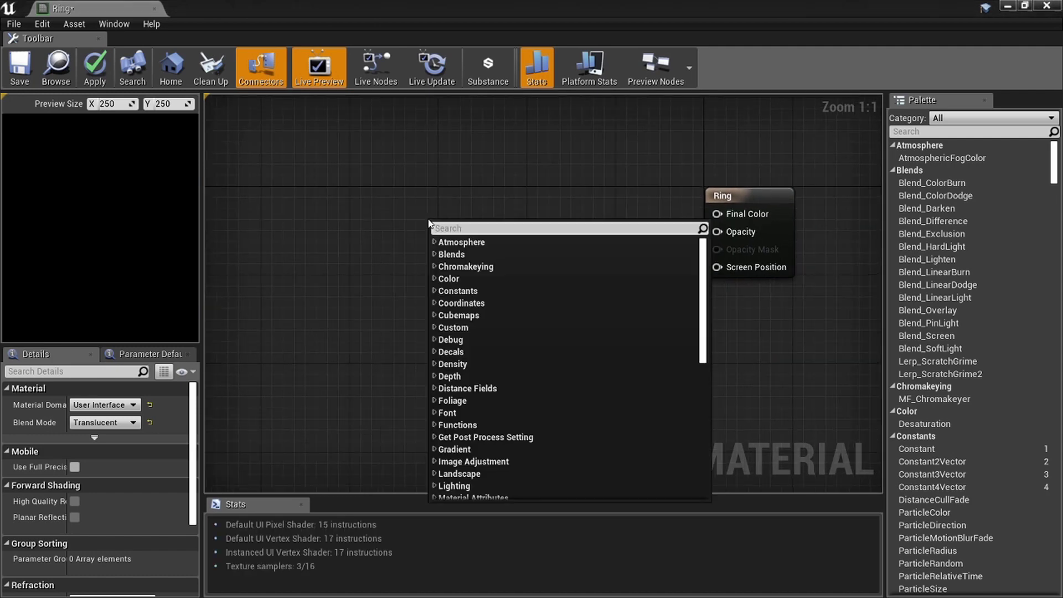
type("raic")
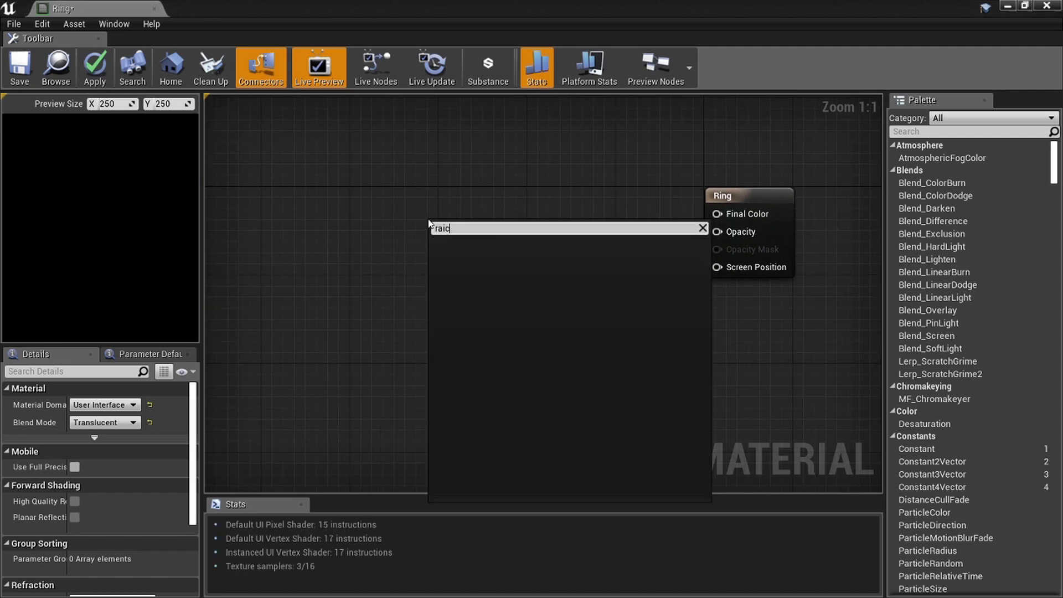
key("BackSpace")
key("BackSpace")
key("BackSpace")
key("BackSpace")
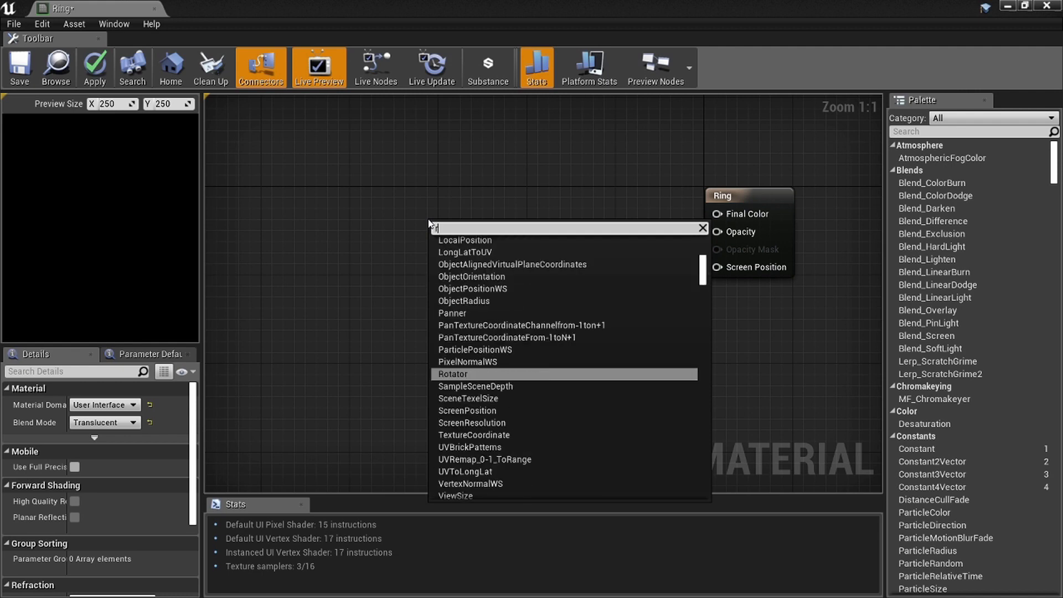
type("radi")
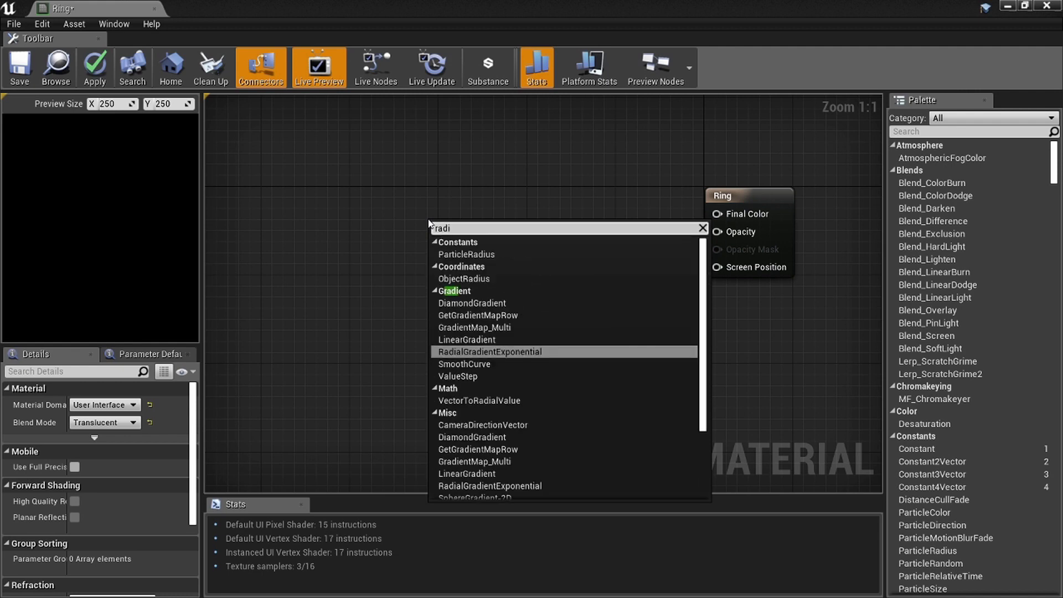
key("Return")
left_click_drag(430, 224, 351, 181)
Duplicate the RadialGradientExponential node and place the copy below the original.
key("ctrl+c")
key("ctrl+v")
left_click_drag(490, 335, 458, 324)
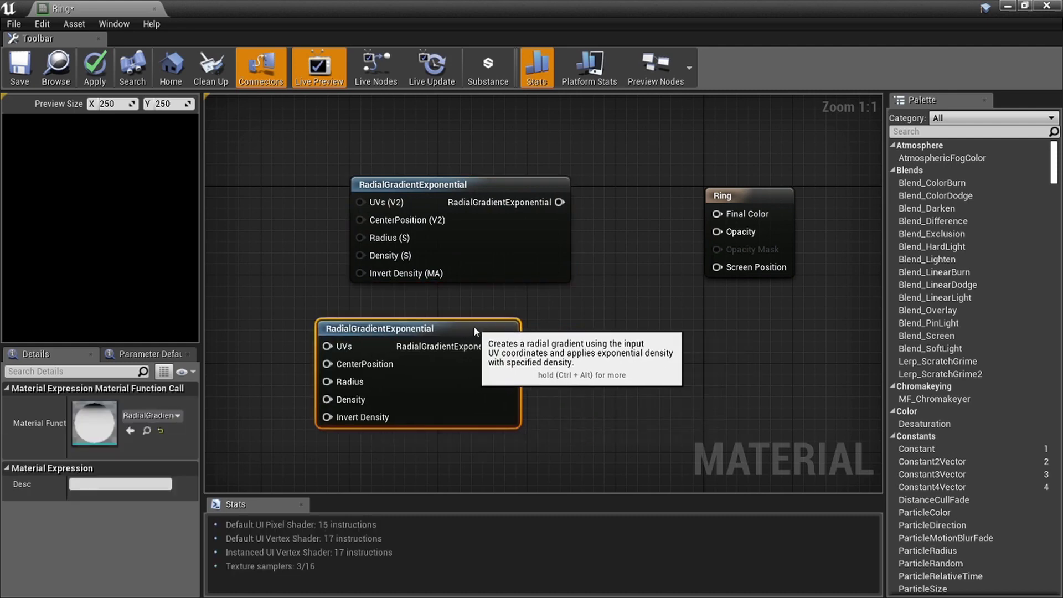
Add four Constant nodes, two in front of each RadialGradientExponential node.
scroll(473, 324, "up", 5)
scroll(538, 324, "down", 4)
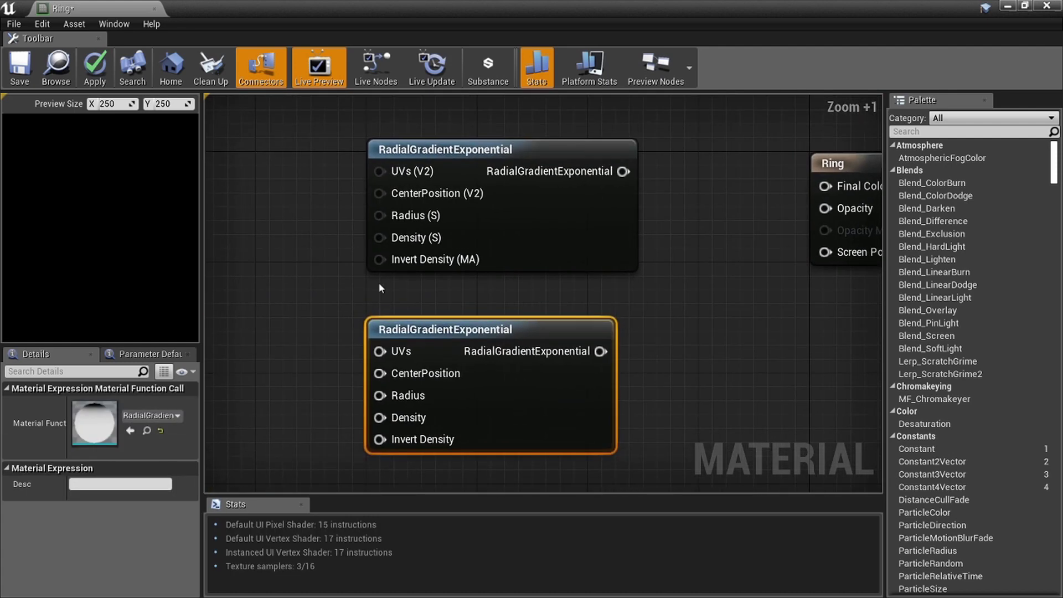
left_click(303, 162)
left_click(305, 226)
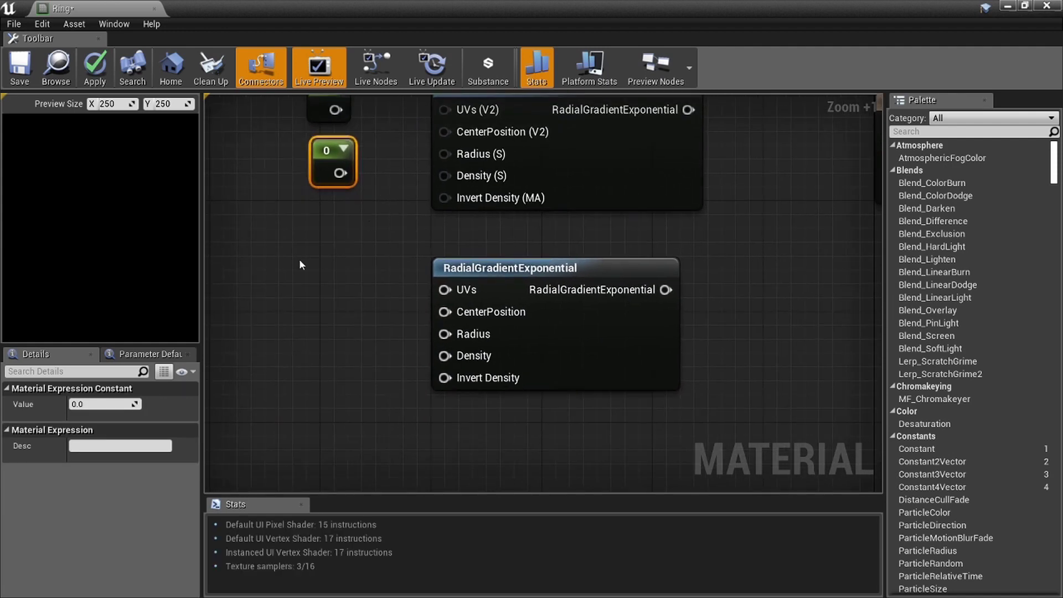
left_click(313, 261)
left_click(316, 331)
Connect the first two constants to the upper gradient's Radius and Density, and set the radius constant to 0.5.
right_click_drag(315, 331, 360, 436)
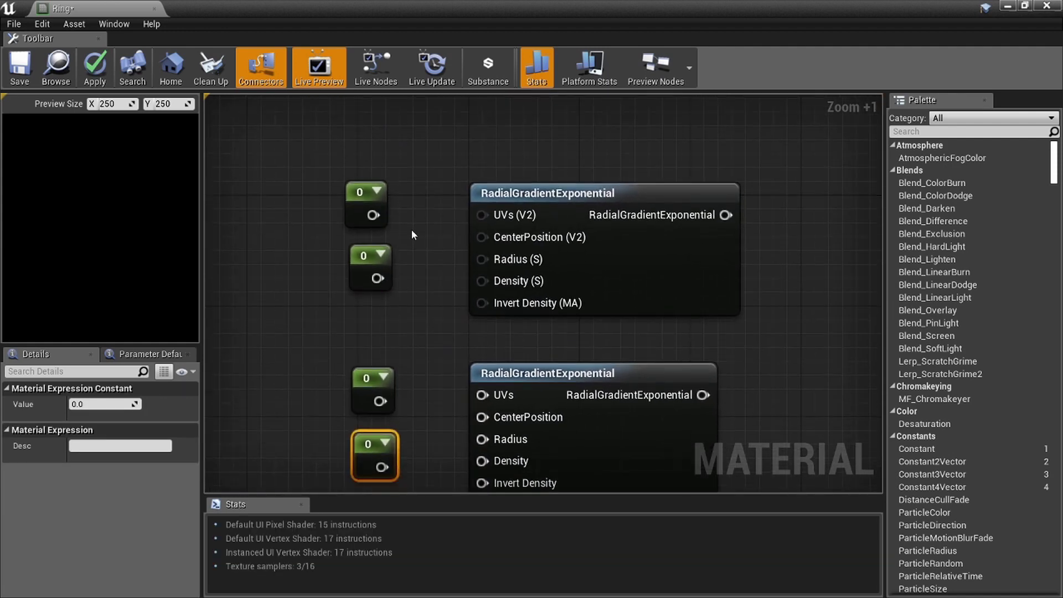
scroll(410, 210, "up", 2)
left_click_drag(367, 215, 372, 292)
left_click(351, 199)
left_click(102, 404)
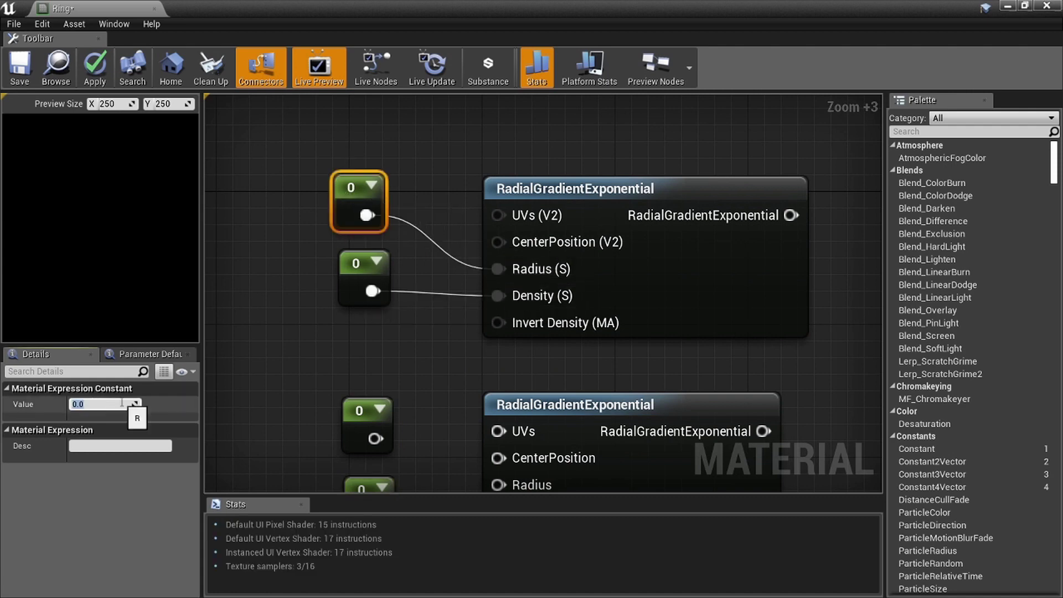
type("0.5")
key("Return")
Set the upper gradient's density constant to 20 and connect the gradient's output to the Ring node's Final Color.
left_click(360, 271)
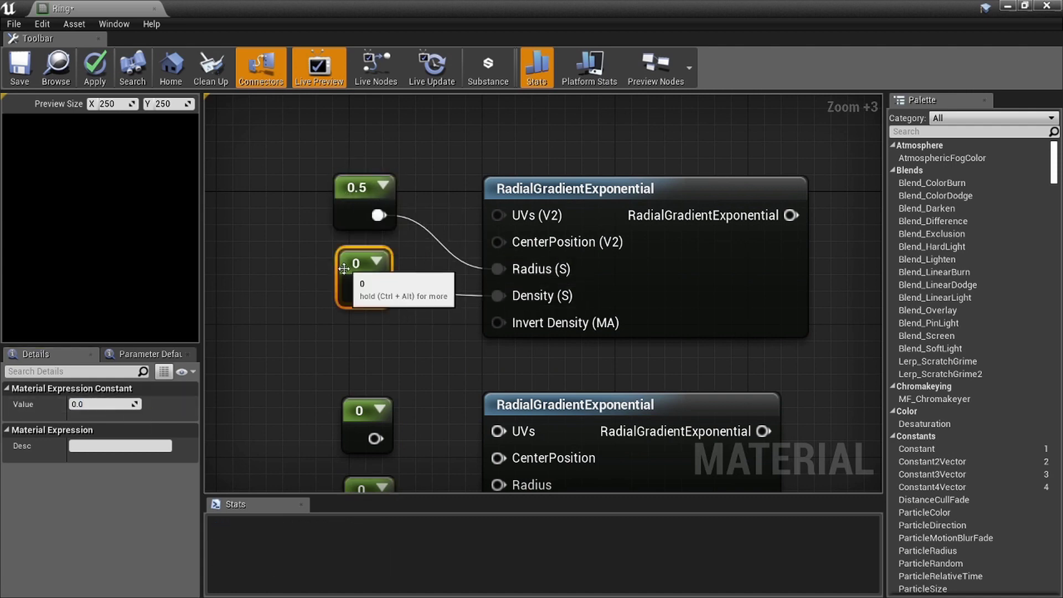
left_click(113, 398)
type("20")
key("Return")
scroll(565, 230, "down", 3)
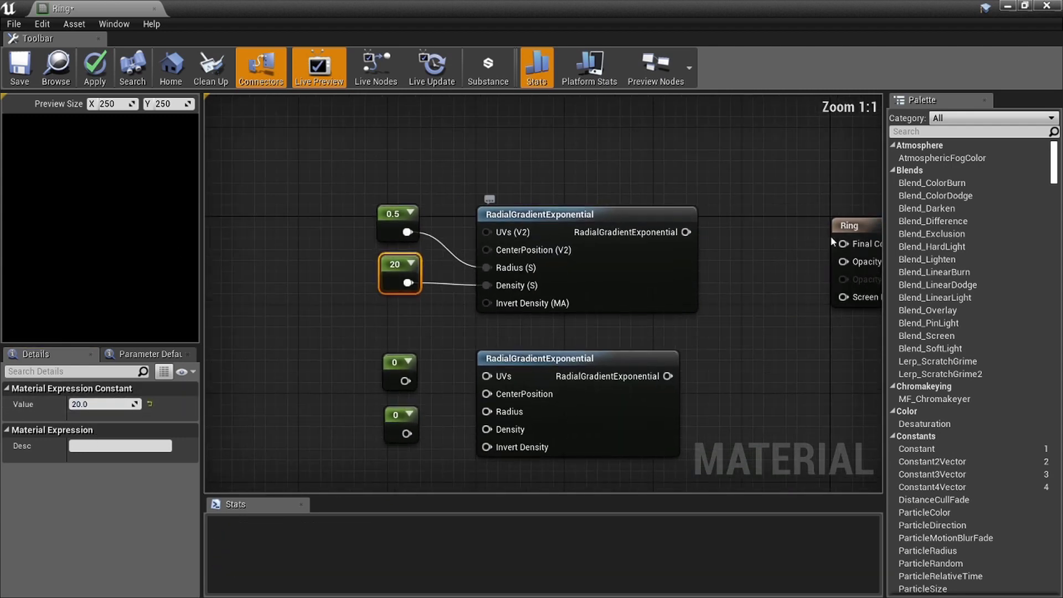
left_click_drag(685, 232, 843, 244)
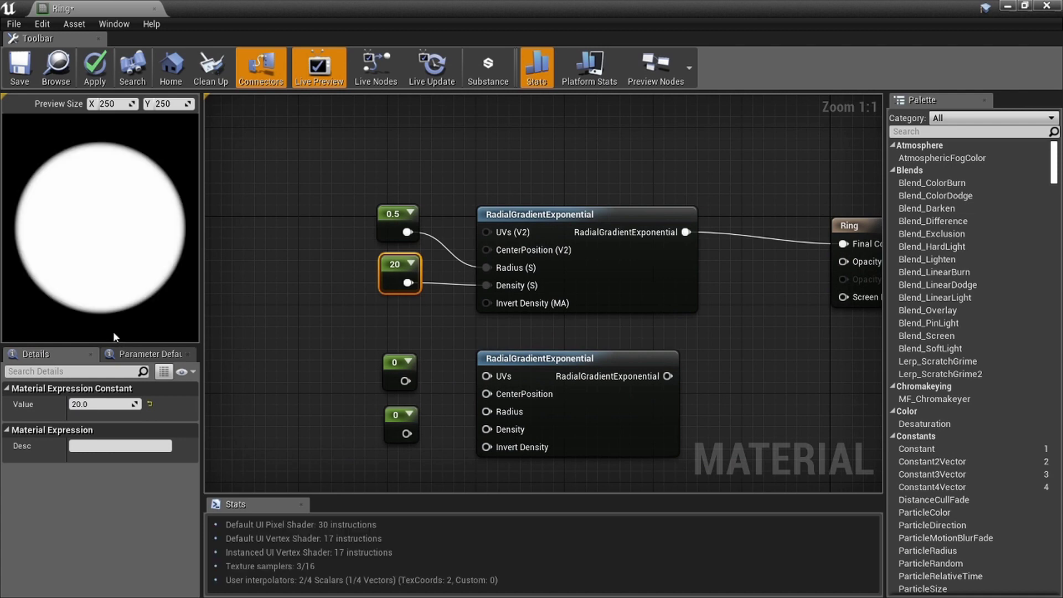
Add a Subtract node between the gradient nodes and the Ring output node.
right_click_drag(558, 360, 552, 325)
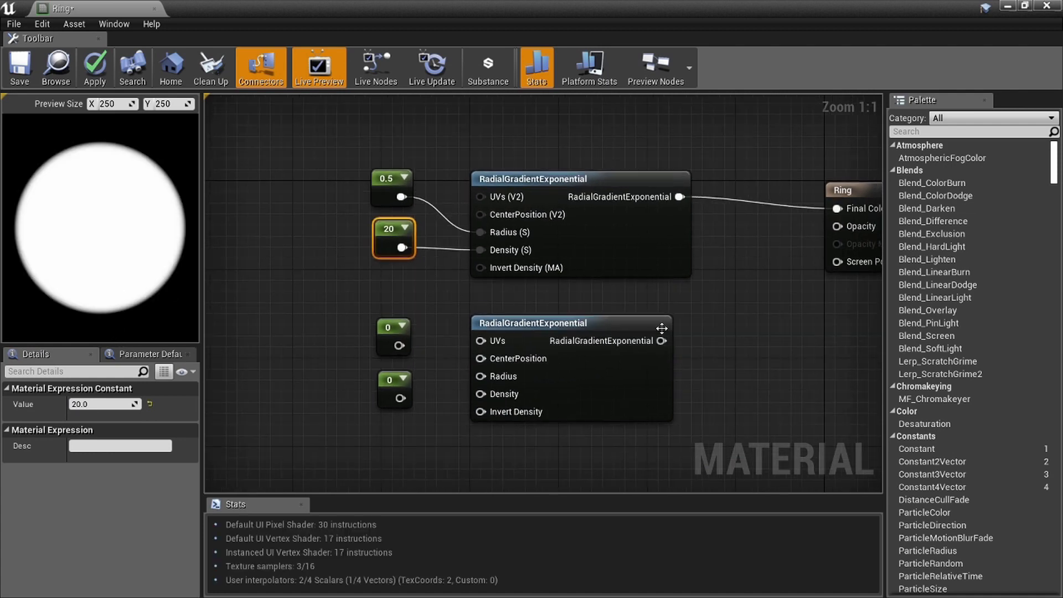
right_click(712, 351)
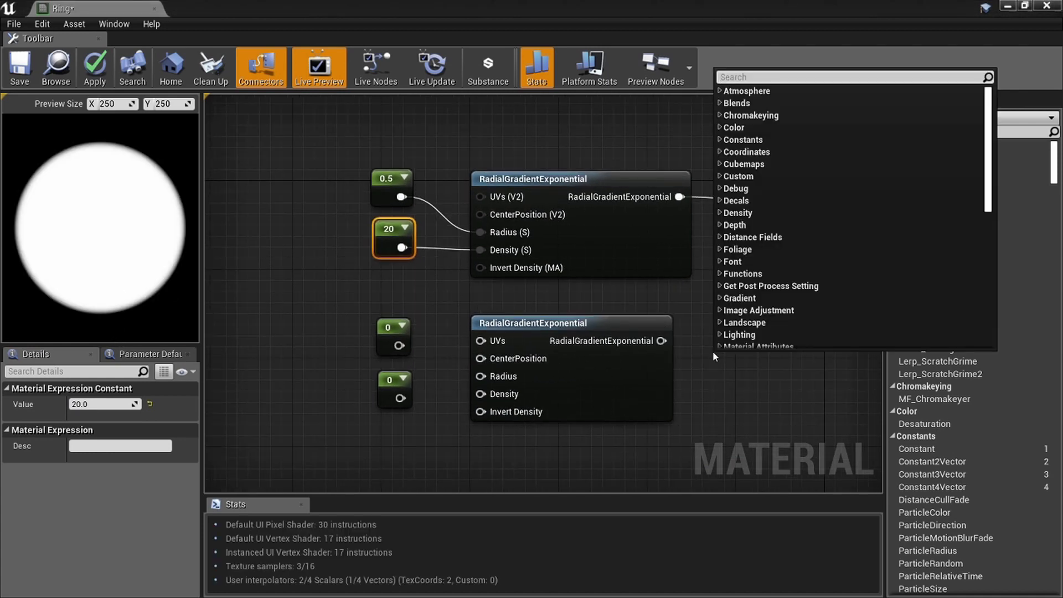
type("sintr")
key("BackSpace")
key("BackSpace")
key("BackSpace")
key("BackSpace")
type("ubtr")
key("Return")
Move the lower gradient and its constants away from Subtract, and connect the upper gradient to A and the lower to B.
left_click_drag(686, 431, 368, 313)
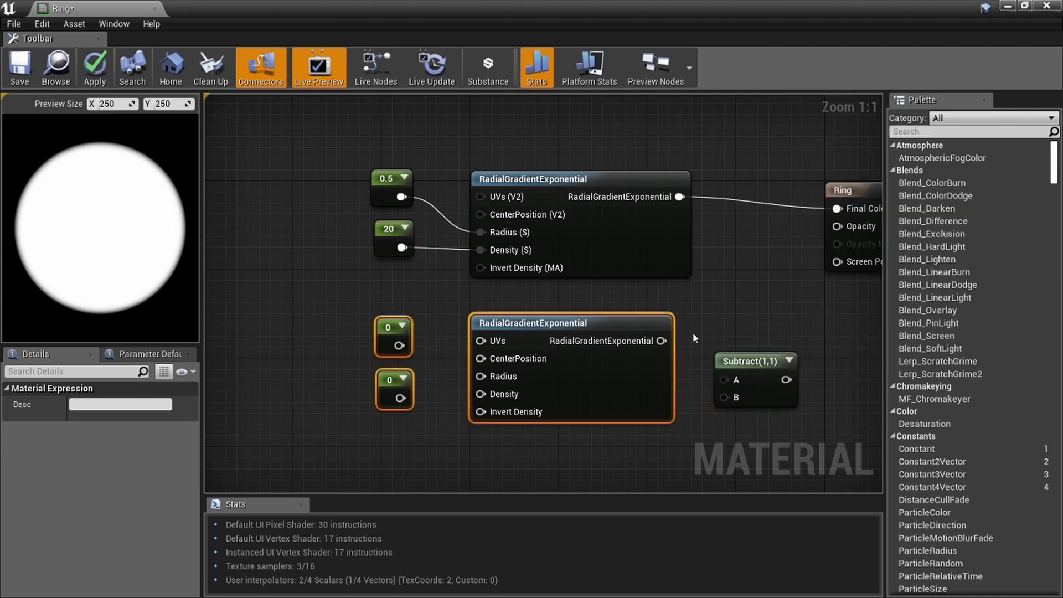
left_click_drag(626, 341, 537, 341)
left_click_drag(680, 197, 575, 341)
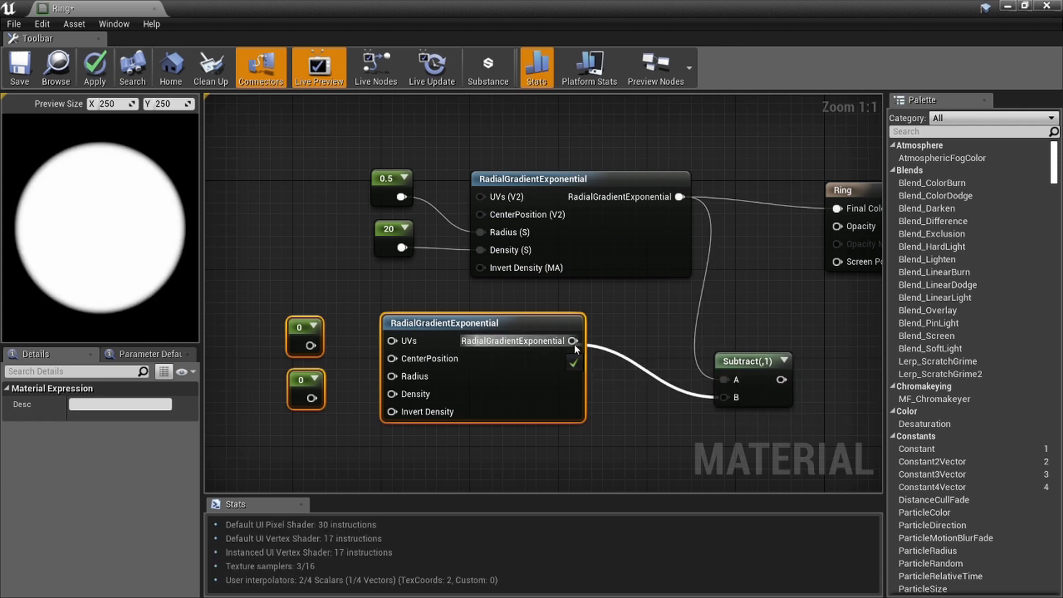
Connect the lowest constant to the lower gradient's Density and set it to 20.
right_click_drag(307, 354, 340, 361)
left_click_drag(345, 402, 460, 399)
left_click(399, 443)
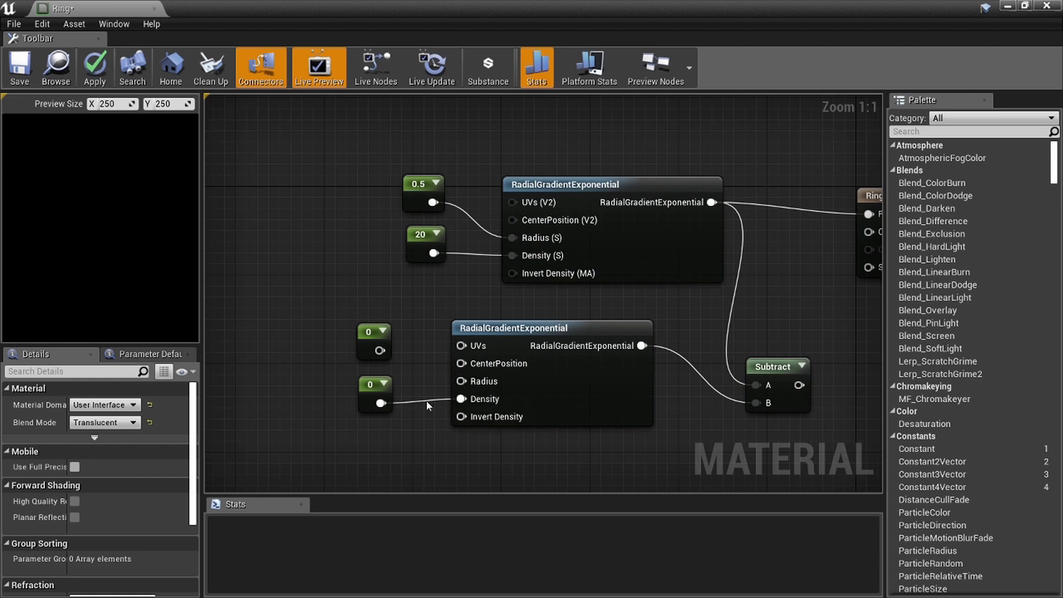
left_click(365, 390)
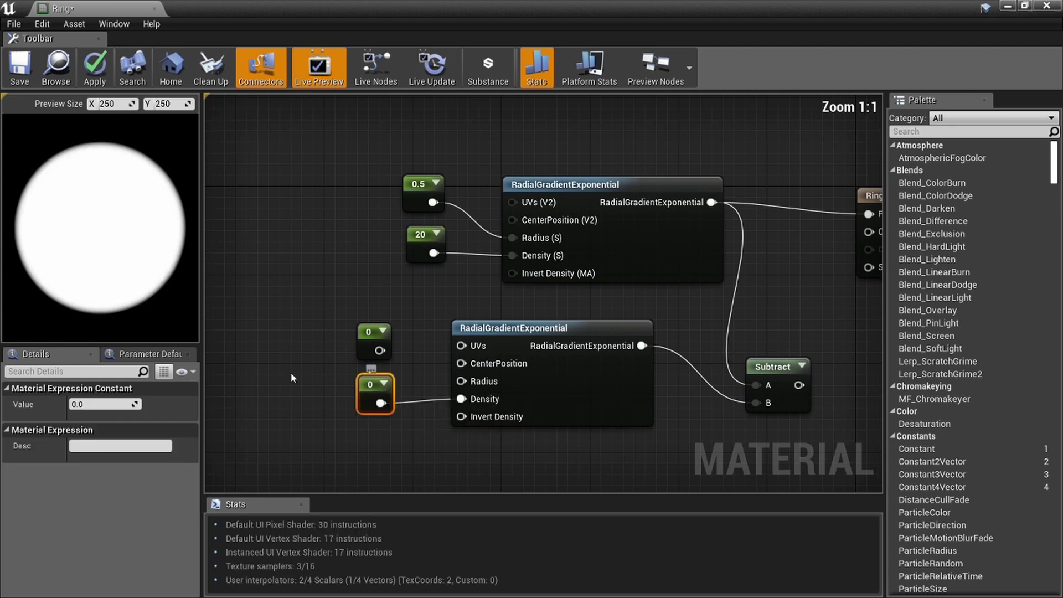
left_click(114, 405)
type("20")
key("Return")
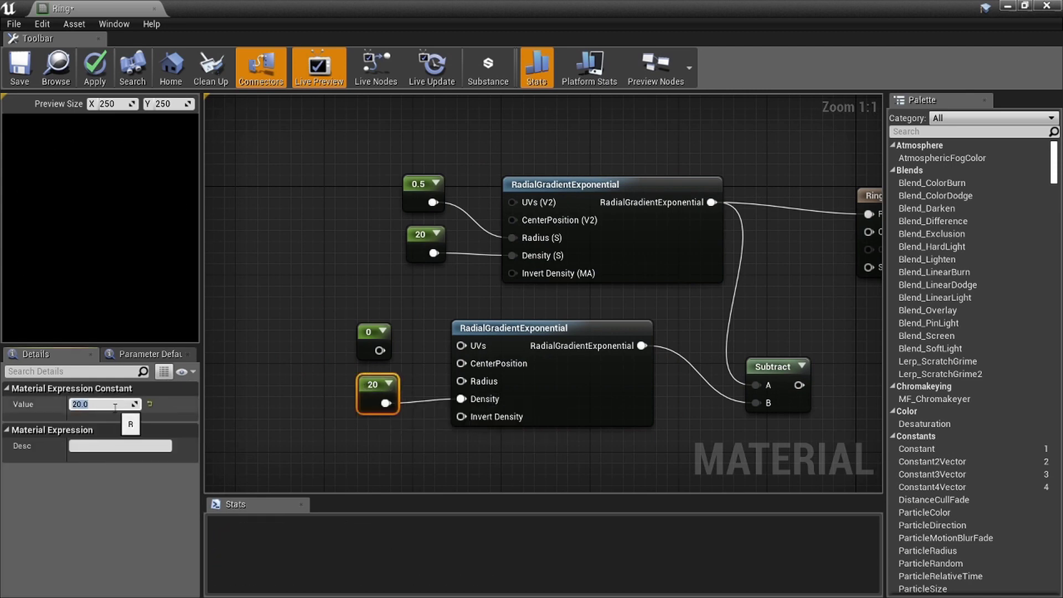
Connect the remaining constant to the lower gradient's Radius and set it to 0.45.
left_click_drag(379, 351, 462, 381)
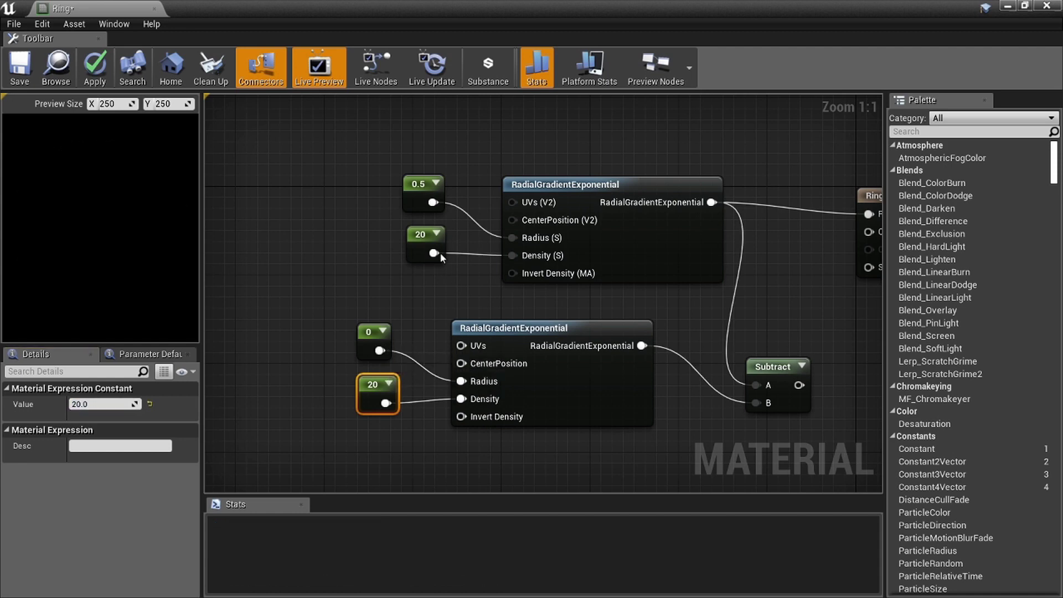
left_click(373, 330)
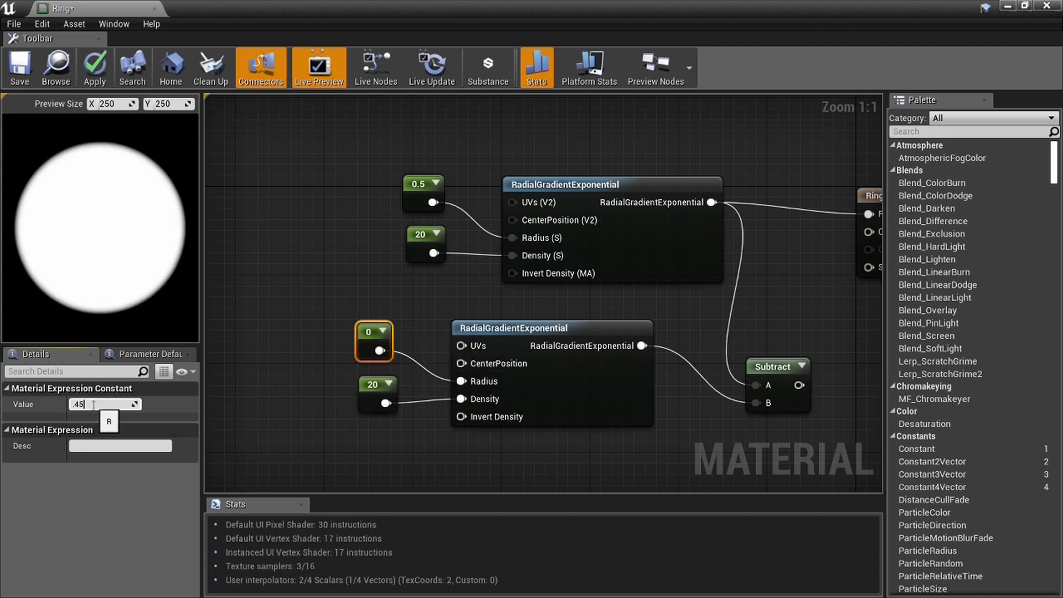
key("Return")
Connect the Subtract output to both Final Color and Opacity of the Ring node.
right_click_drag(658, 355, 575, 399)
left_click_drag(711, 398, 781, 227)
right_click_drag(772, 379, 694, 355)
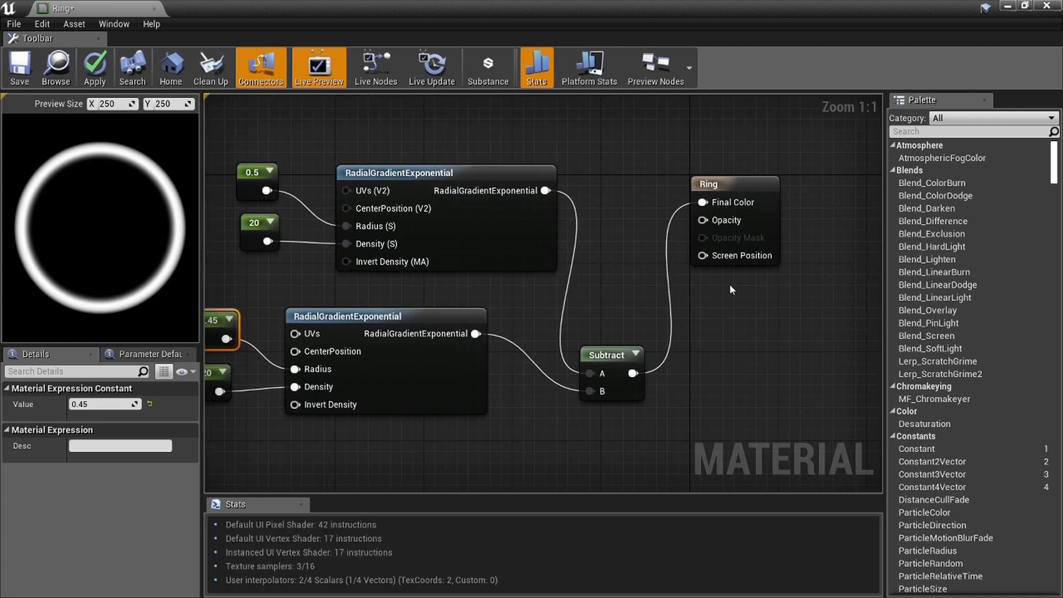
left_click(775, 251)
left_click_drag(770, 285, 633, 374)
right_click_drag(482, 327, 540, 333)
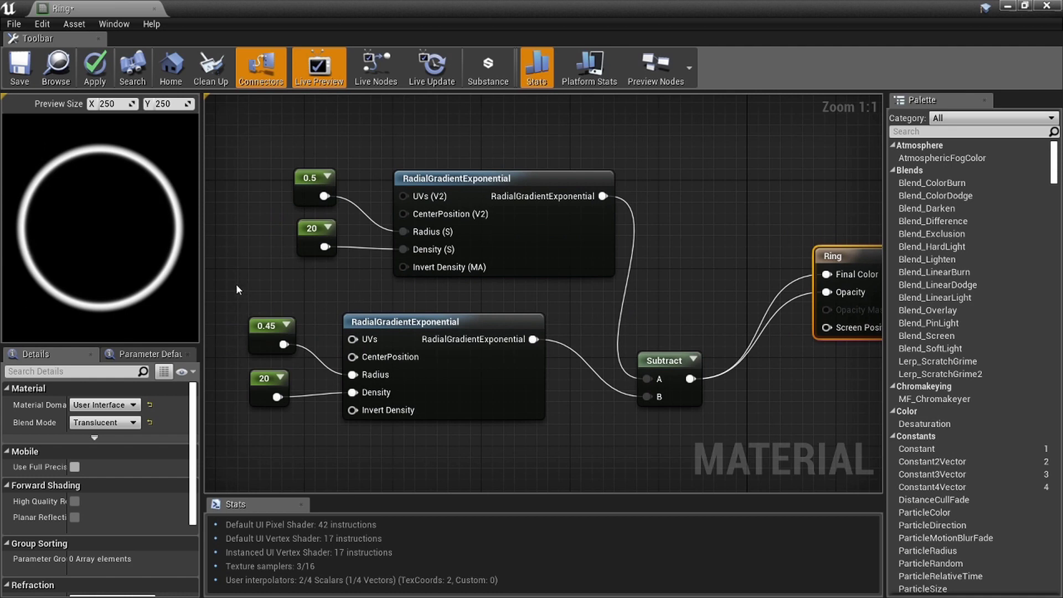
Break and remake the link from Subtract to the Ring node's Opacity, and save the material.
left_click(829, 293, "alt")
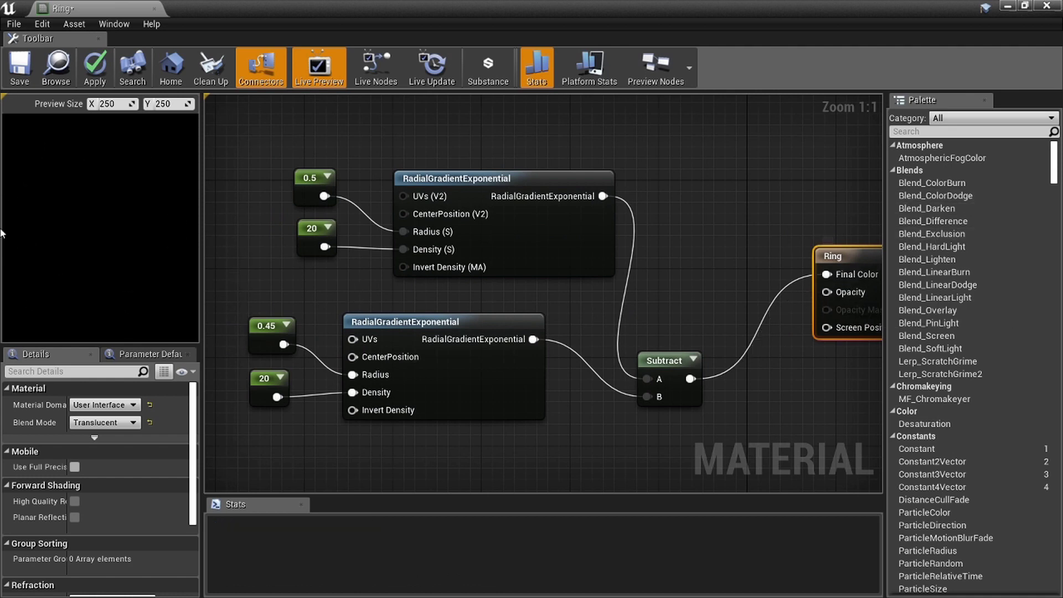
left_click_drag(691, 379, 828, 292)
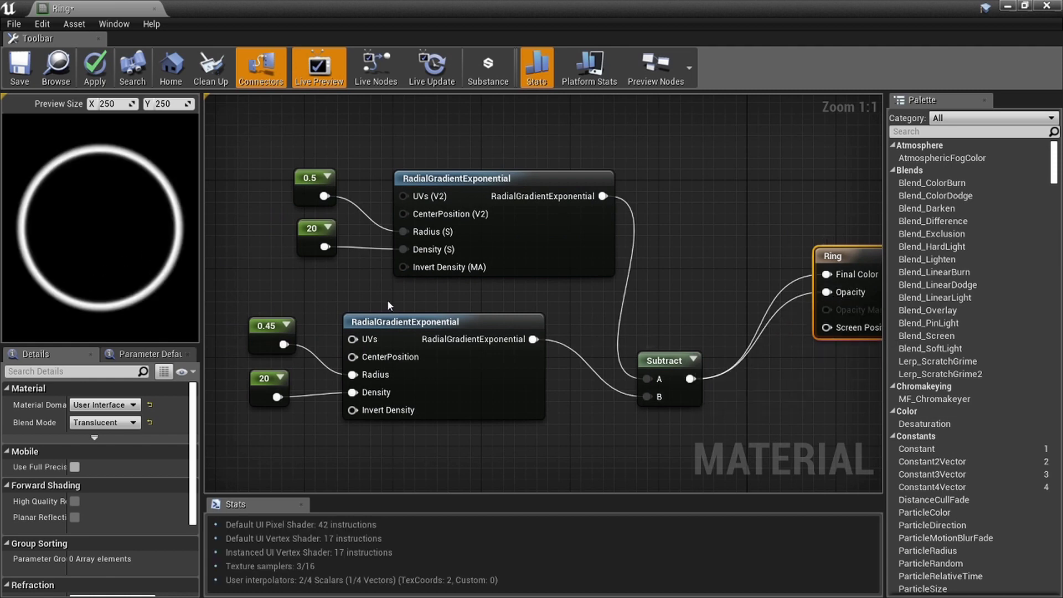
left_click(38, 66)
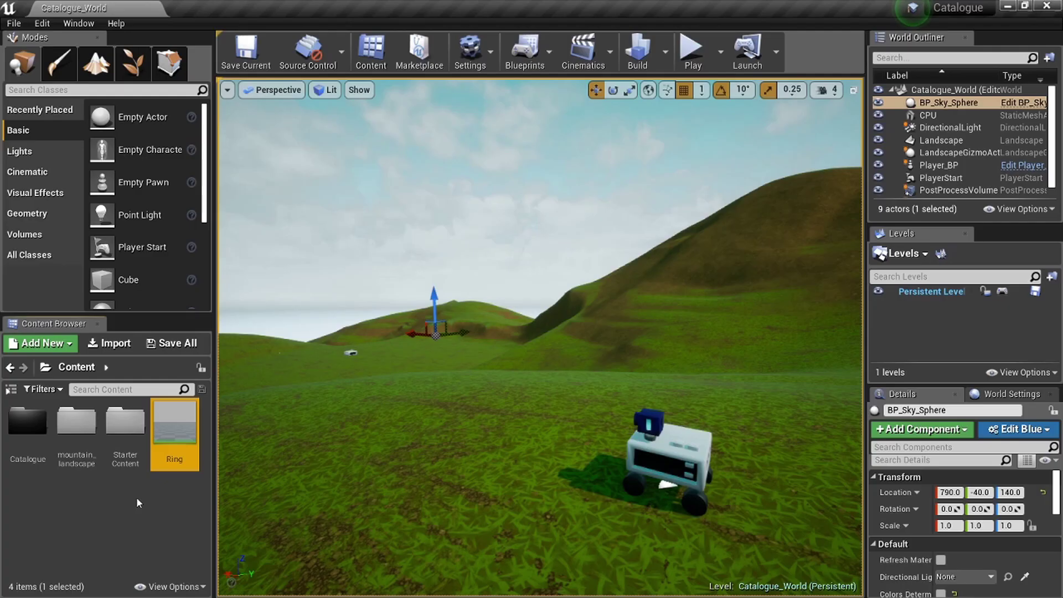
Create a Widget Blueprint named WIDGET in the Content folder and open it for editing.
right_click(137, 497)
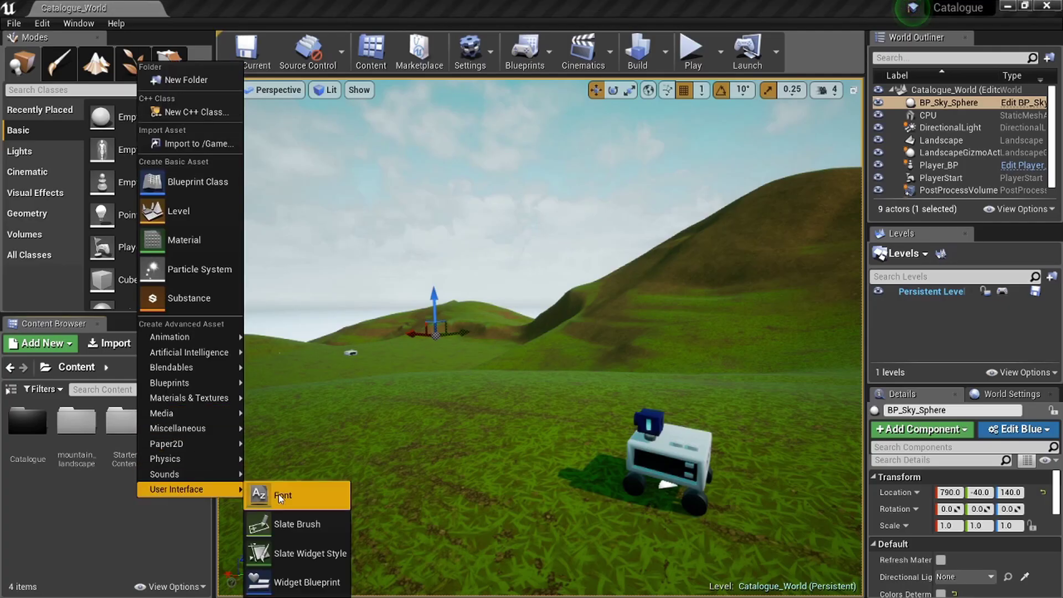
left_click(299, 582)
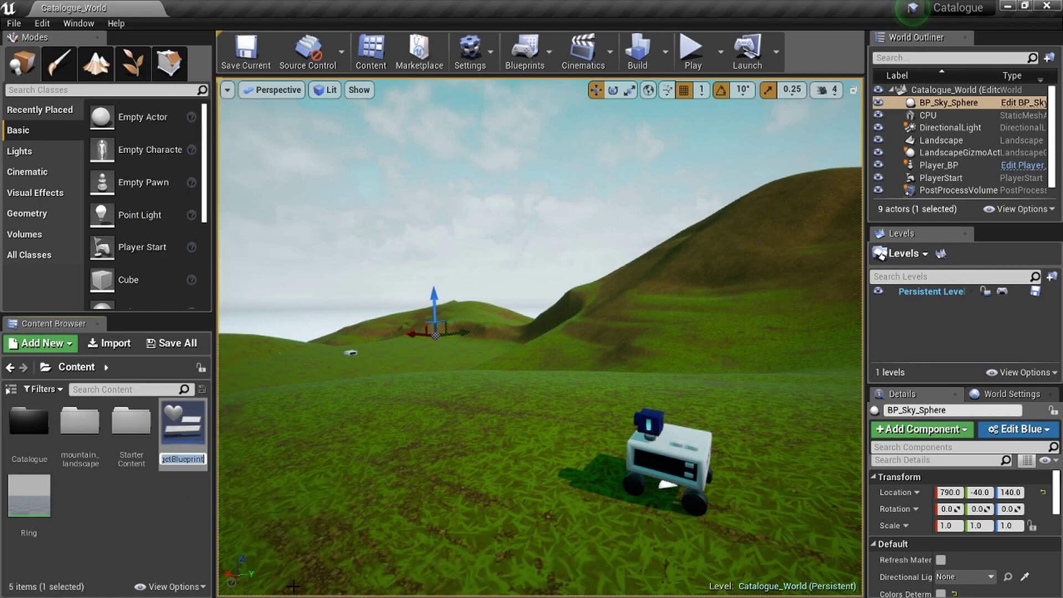
type("WIDGET")
key("Return")
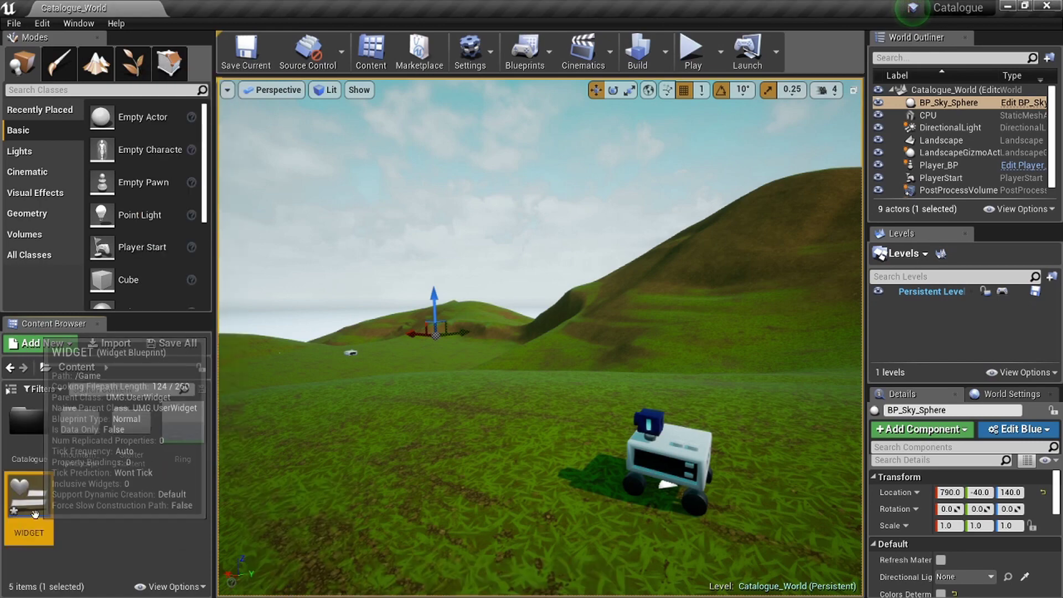
left_click(86, 510)
double_click(29, 495)
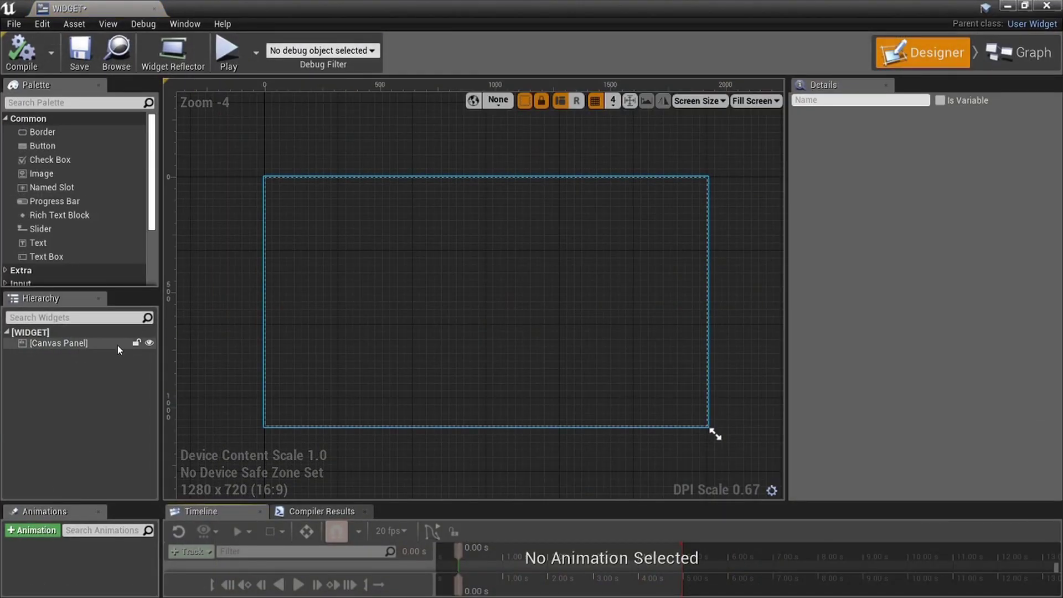
Delete the default Canvas Panel from the widget's hierarchy and postpone the autosave.
left_click(118, 345)
left_click(98, 334)
left_click(90, 344)
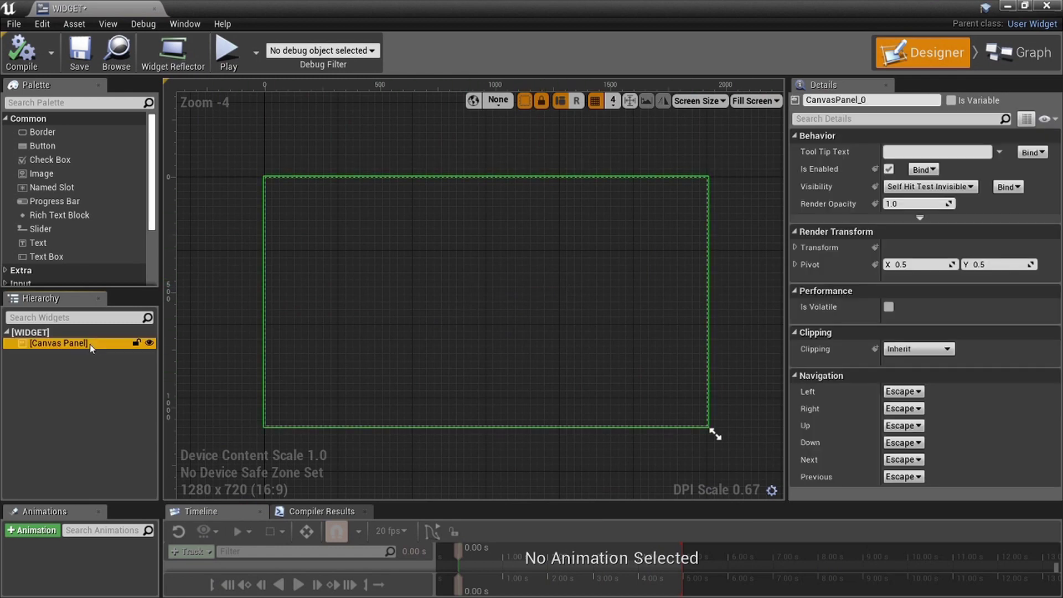
key("Delete")
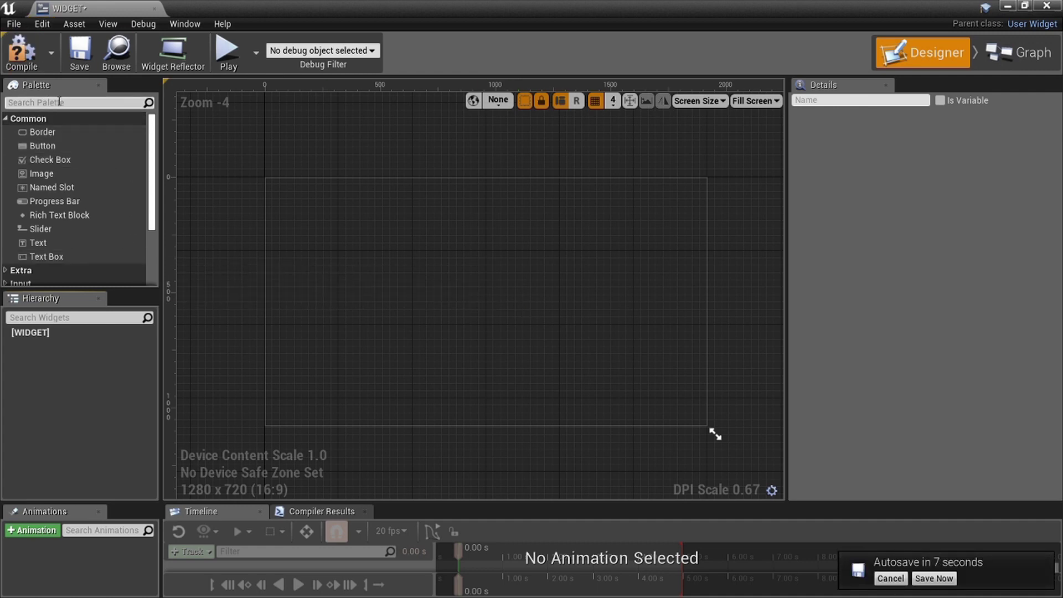
left_click(890, 578)
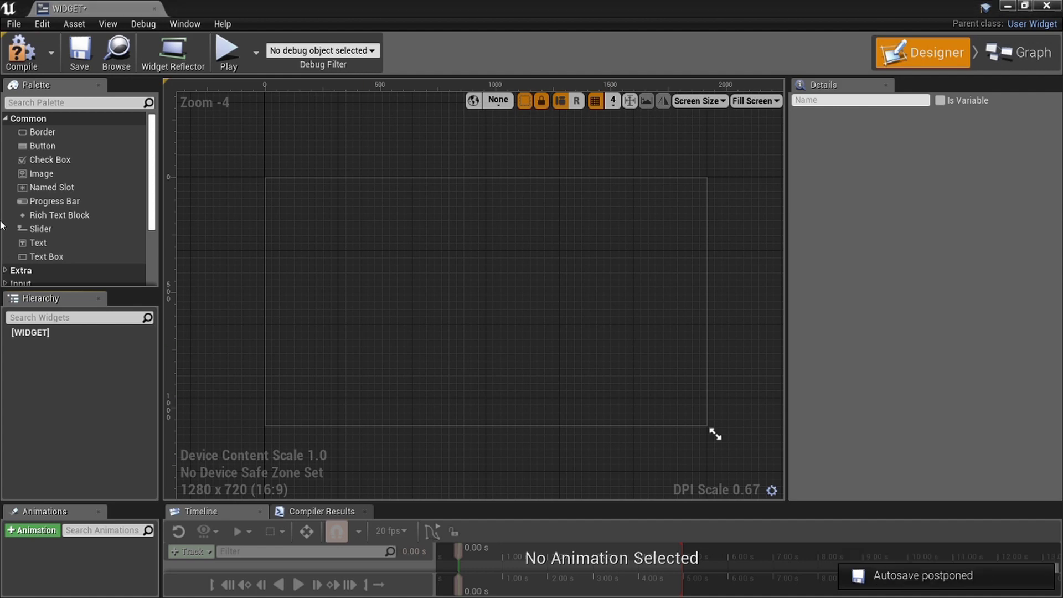
Find the Horizontal Box and place it in the empty widget as its root.
left_click(78, 104)
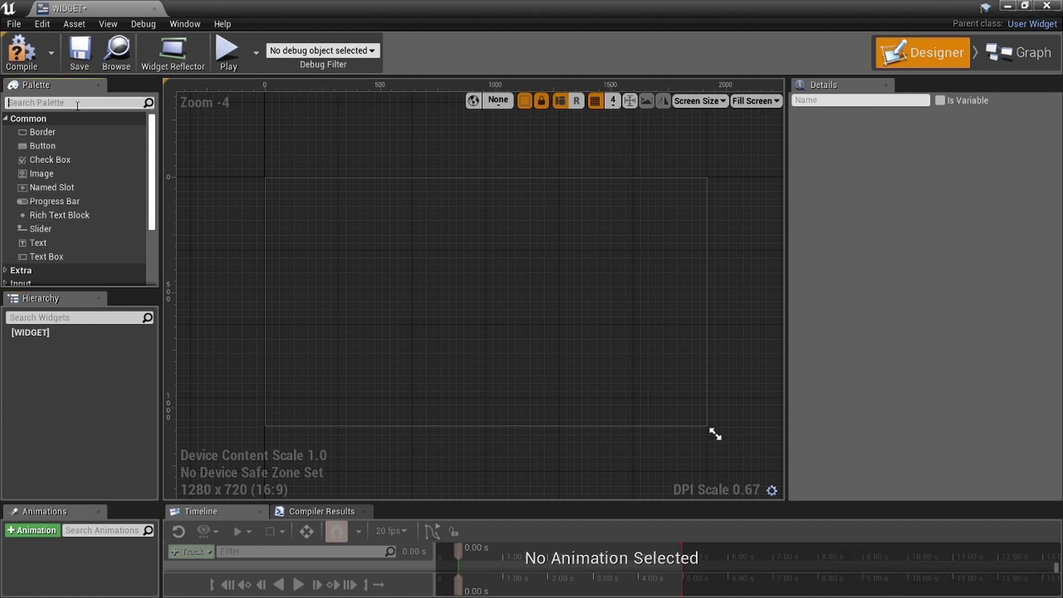
type("hor")
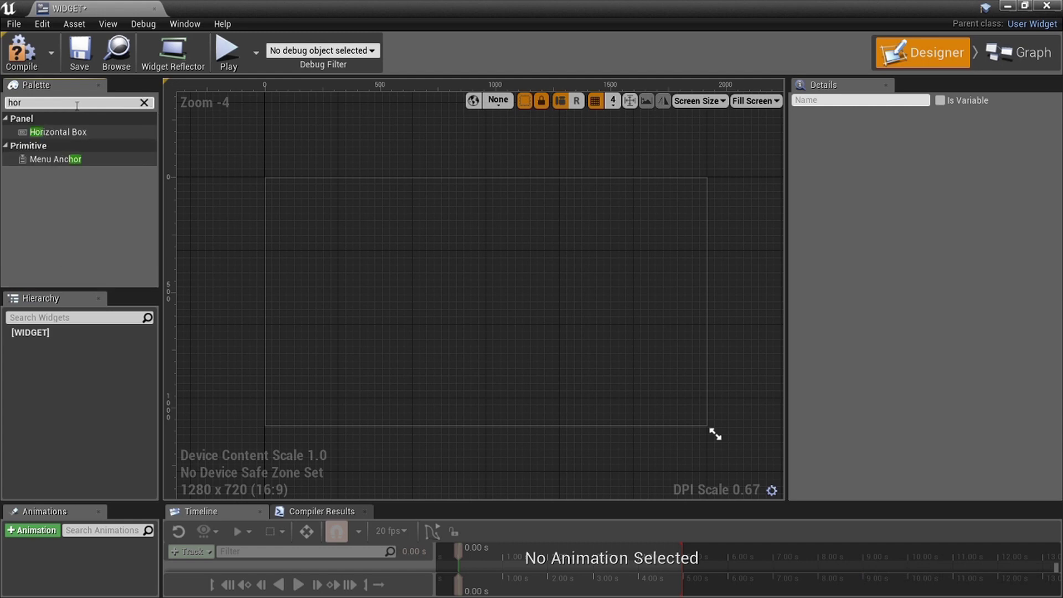
left_click_drag(123, 135, 371, 279)
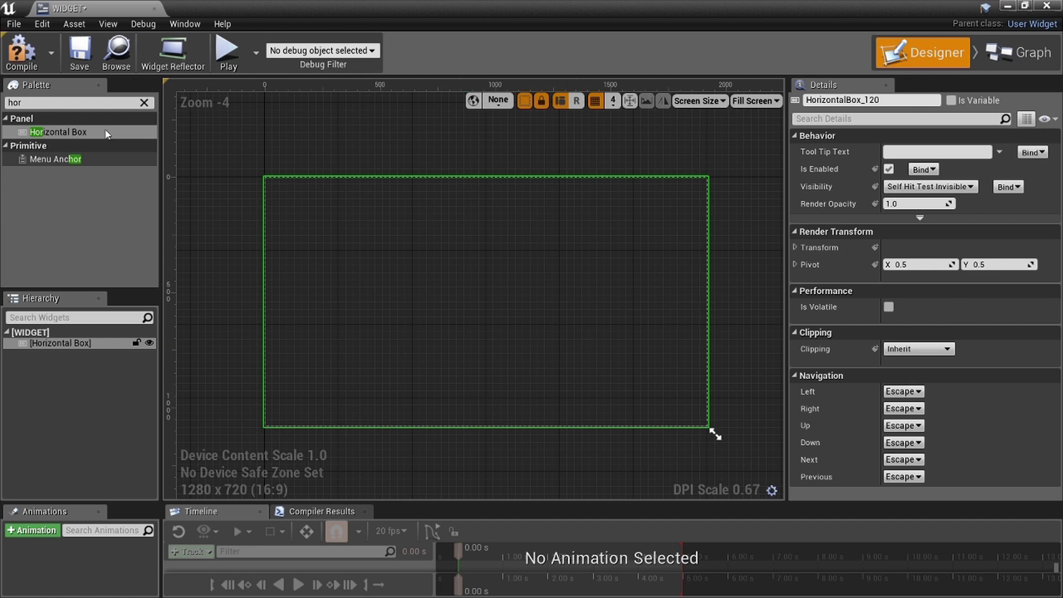
Add a Size Box inside the Horizontal Box and select it.
left_click(144, 103)
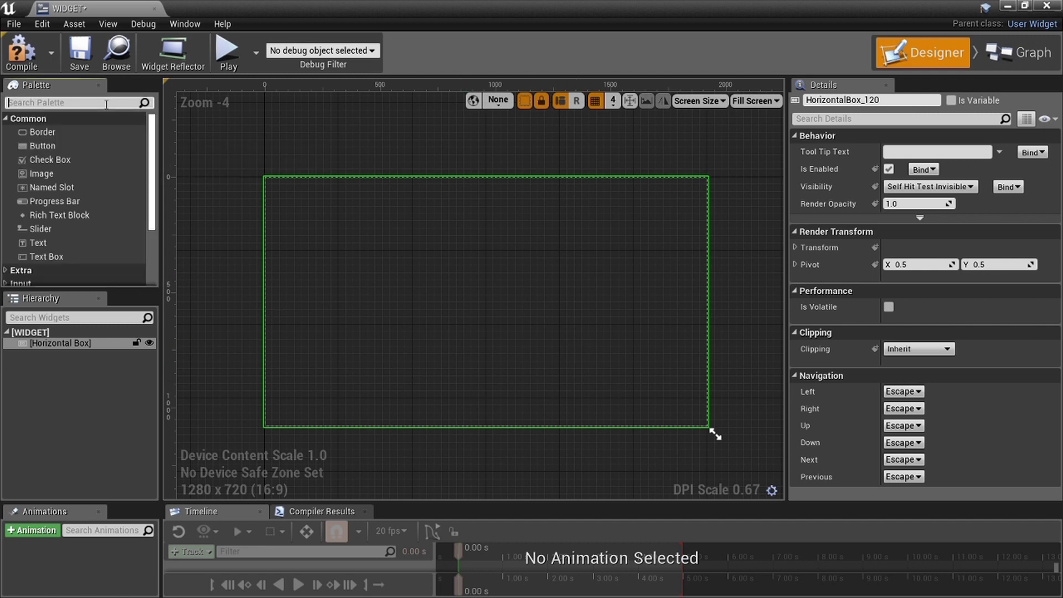
type("size")
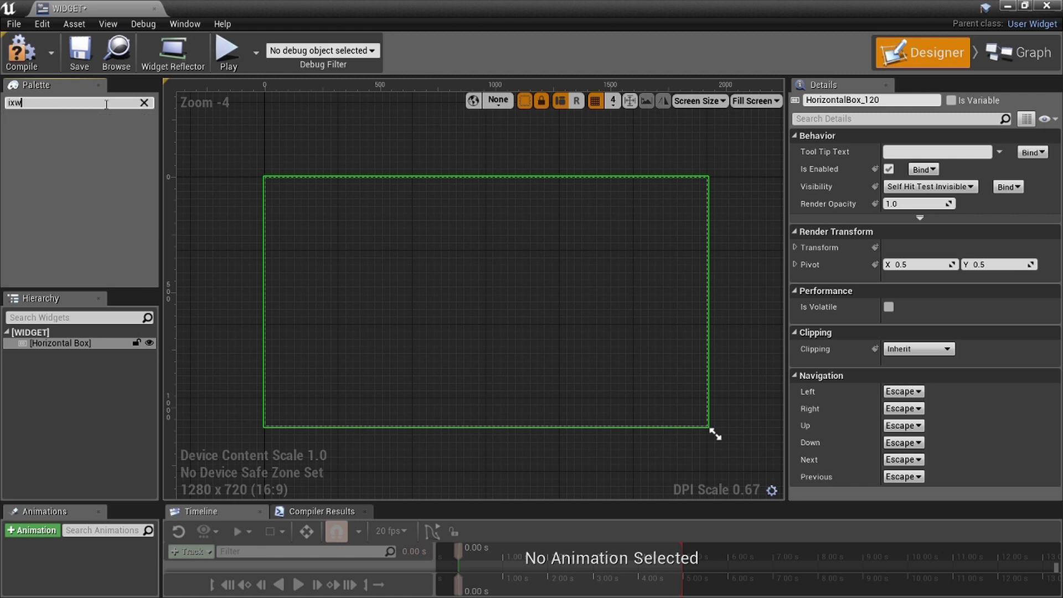
left_click_drag(42, 132, 116, 346)
left_click(91, 356)
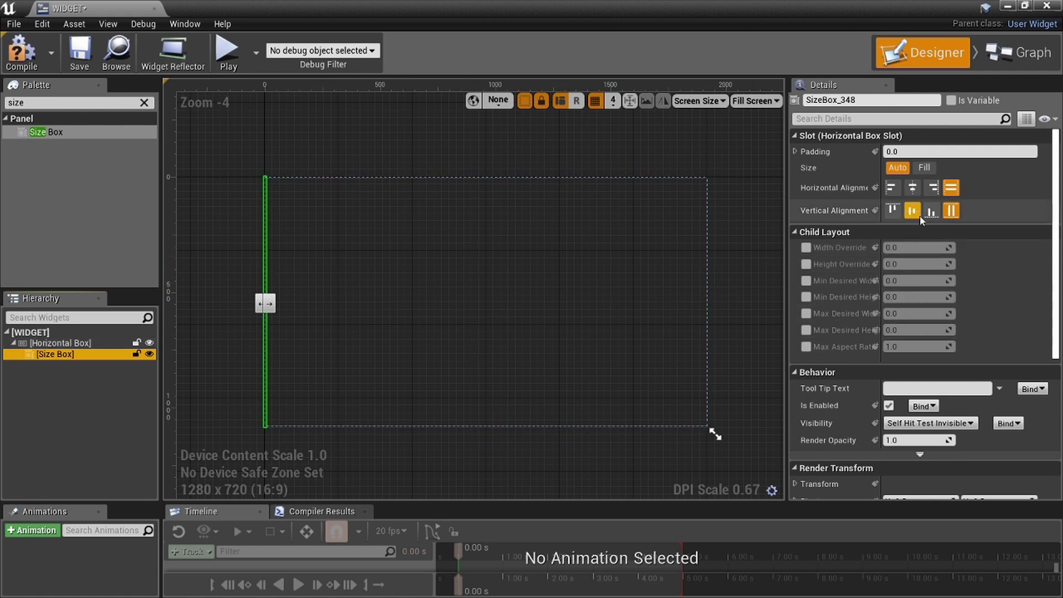
Try right and centre alignments on the Size Box, and return its horizontal and vertical alignment to fill.
left_click(932, 187)
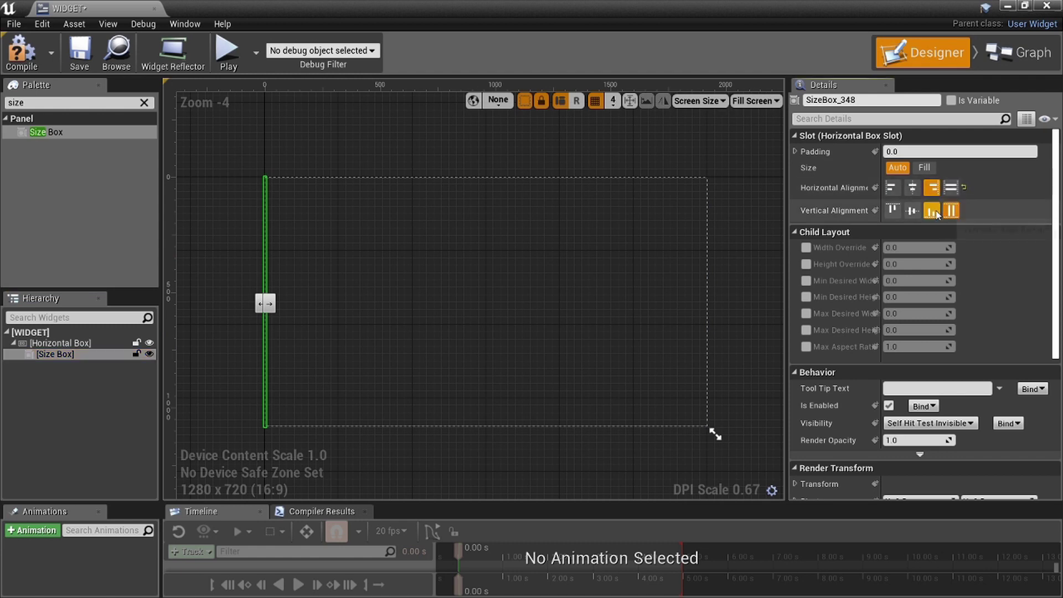
left_click(913, 187)
left_click(912, 210)
left_click(951, 187)
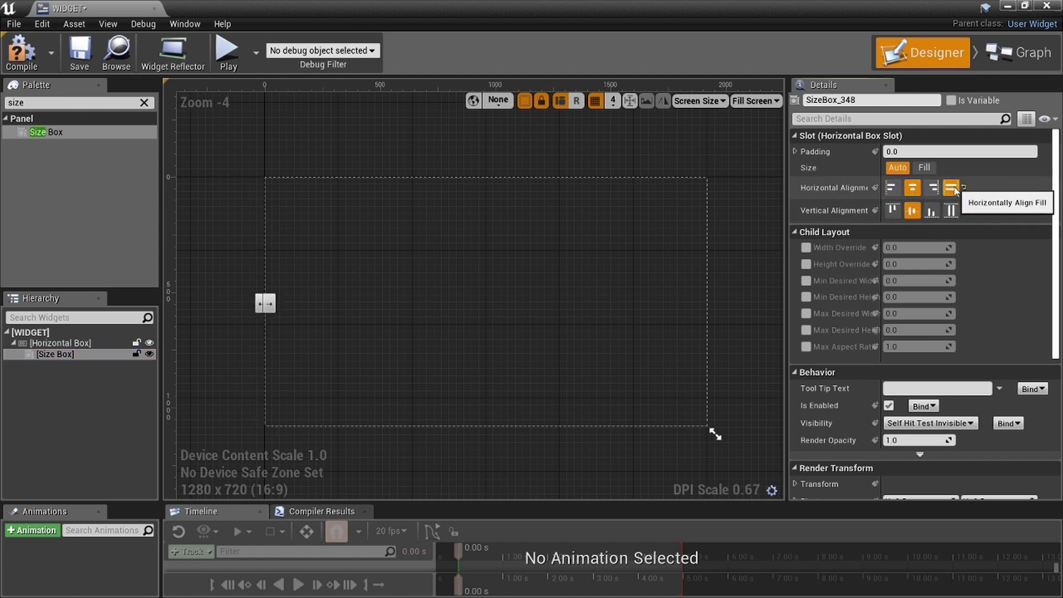
left_click(951, 210)
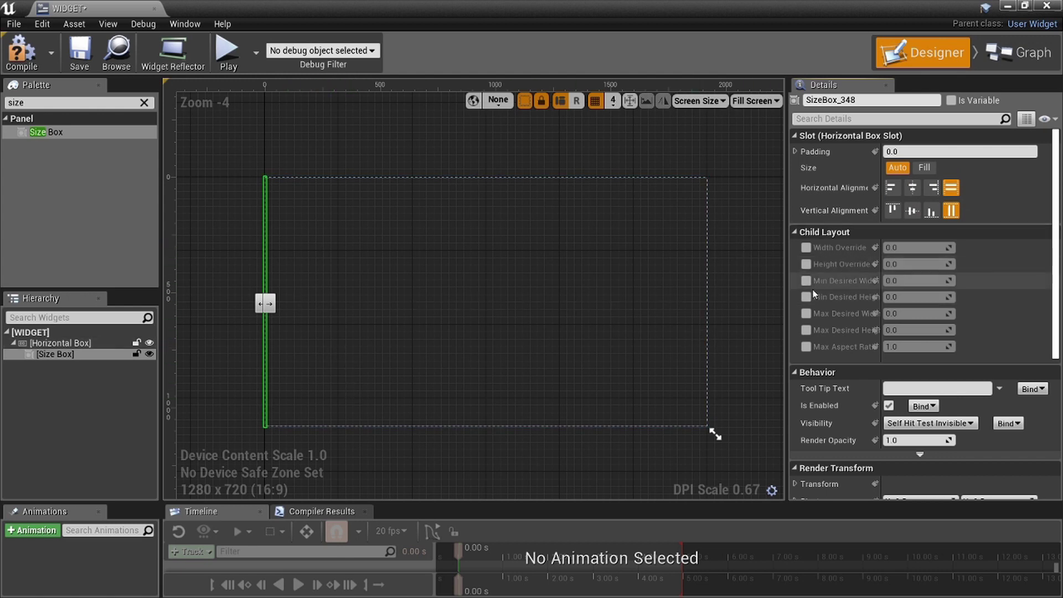
Enable the first Size Box's Width Override and set it to 480.
left_click(805, 248)
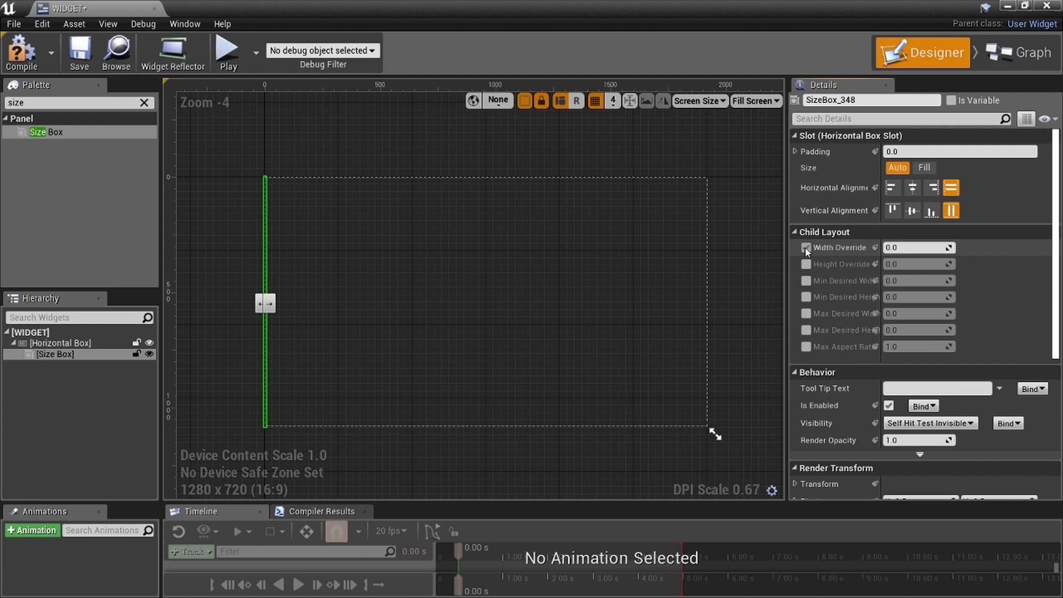
mouse_move(938, 249)
left_mouse_down()
mouse_move(1013, 249)
mouse_move(958, 248)
left_mouse_up()
left_click(926, 248)
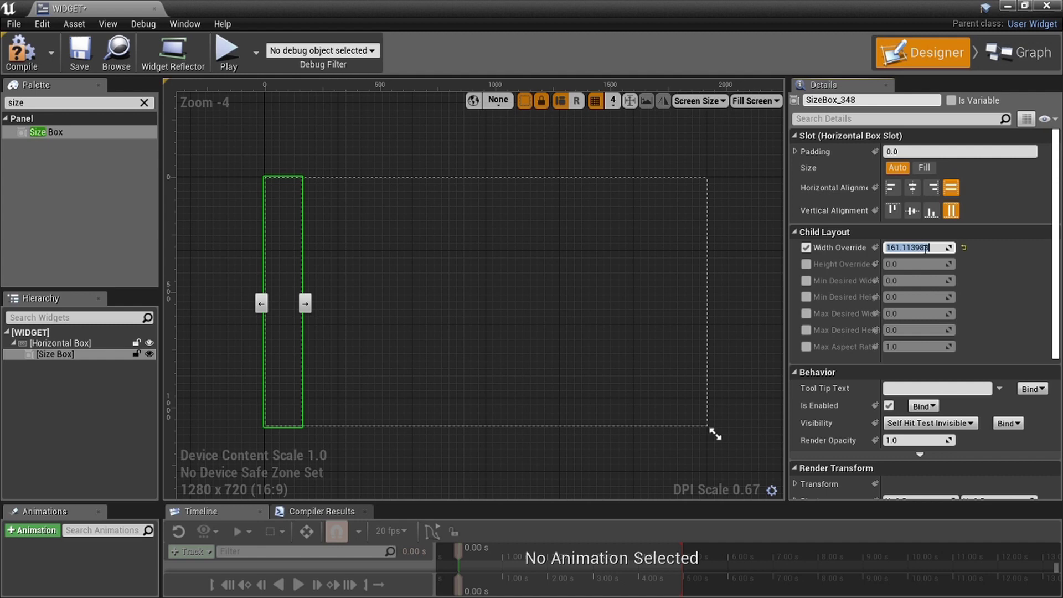
type("480")
key("Return")
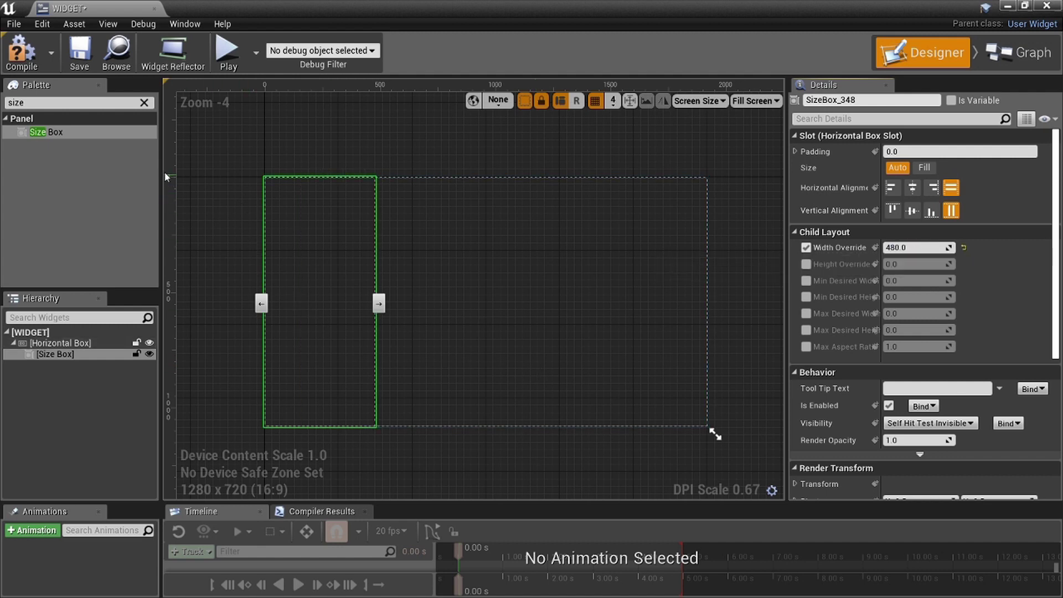
Add a second Size Box to the Horizontal Box and set its Width Override to 480.
left_click_drag(102, 132, 401, 325)
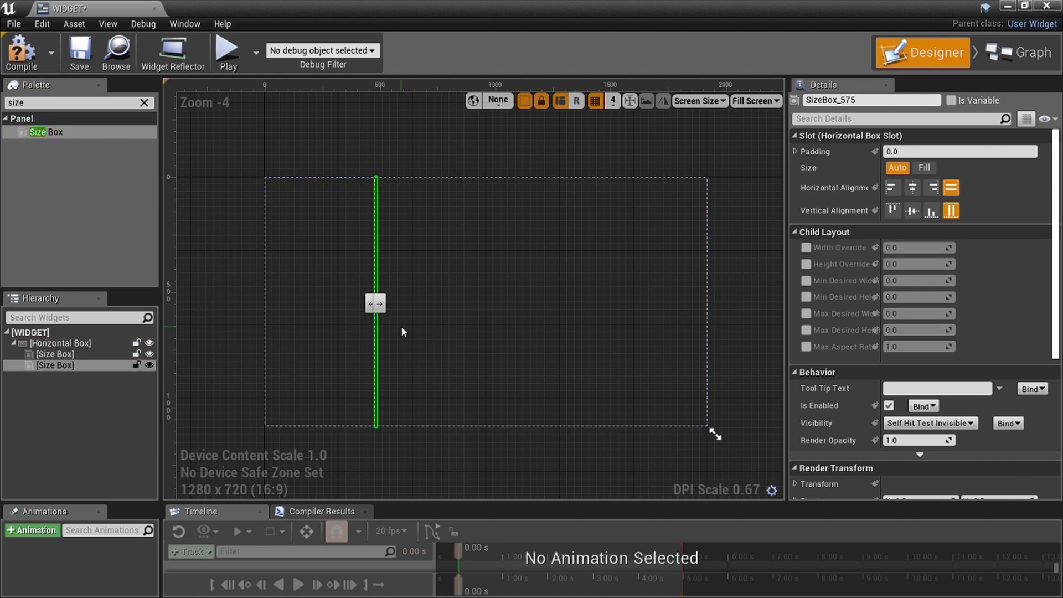
left_click(56, 365)
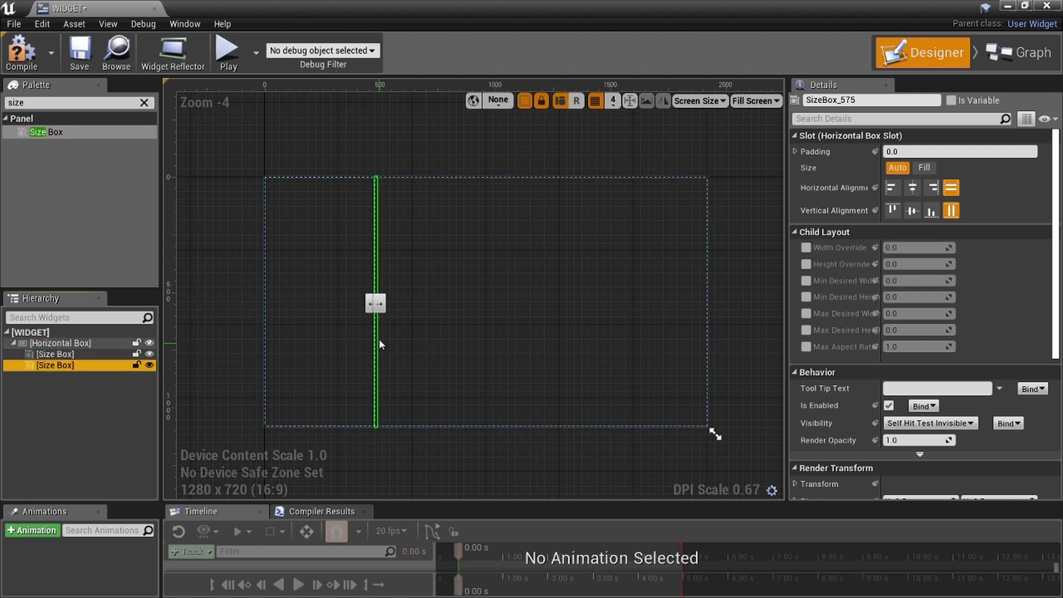
left_click(807, 248)
left_click(917, 247)
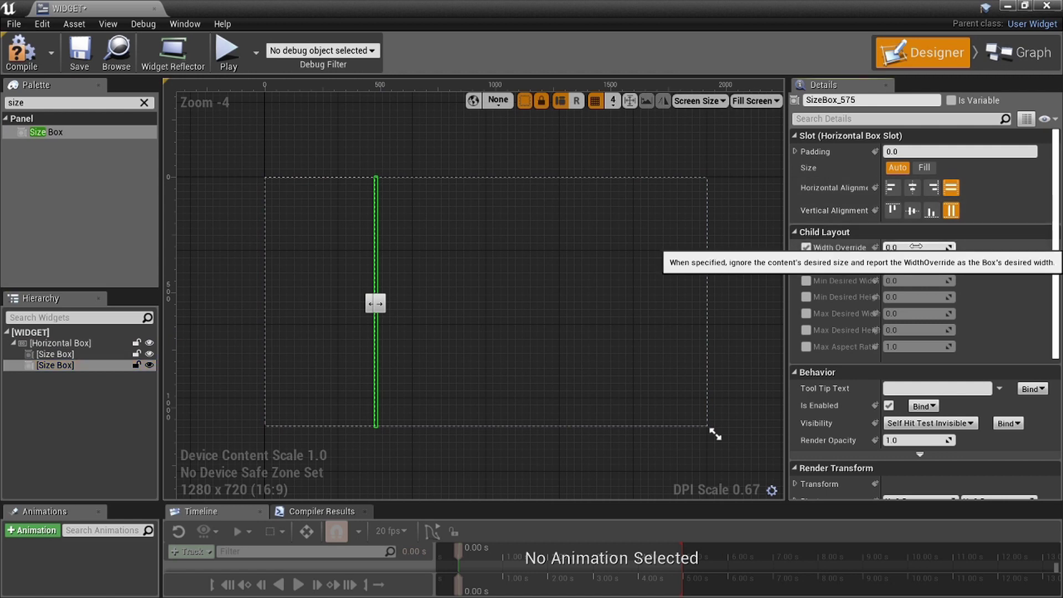
type("480")
key("Return")
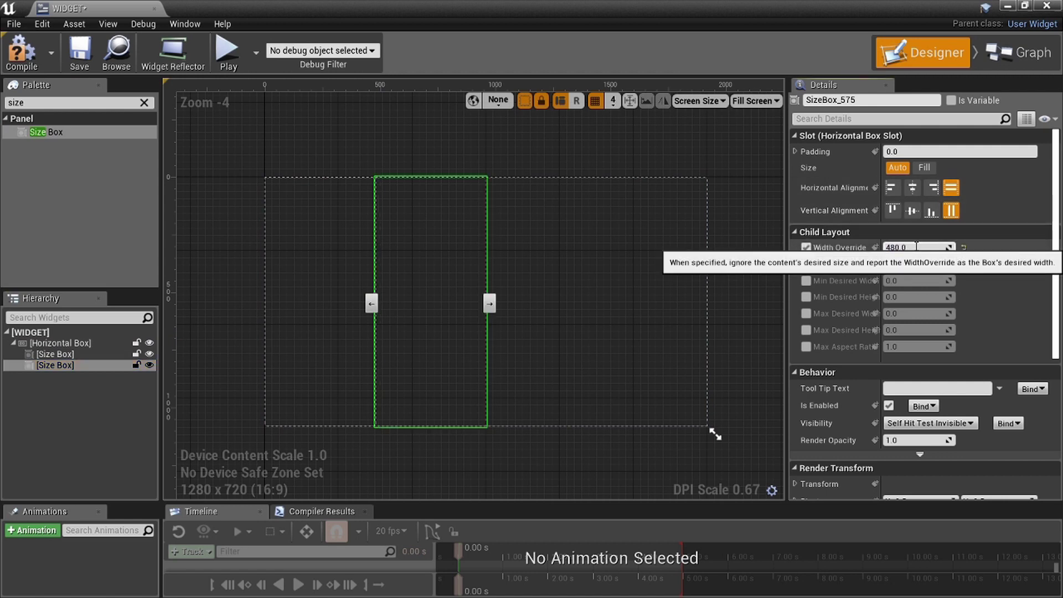
Add a third Size Box to the Horizontal Box and set its Width Override to 480.
left_click_drag(82, 132, 105, 342)
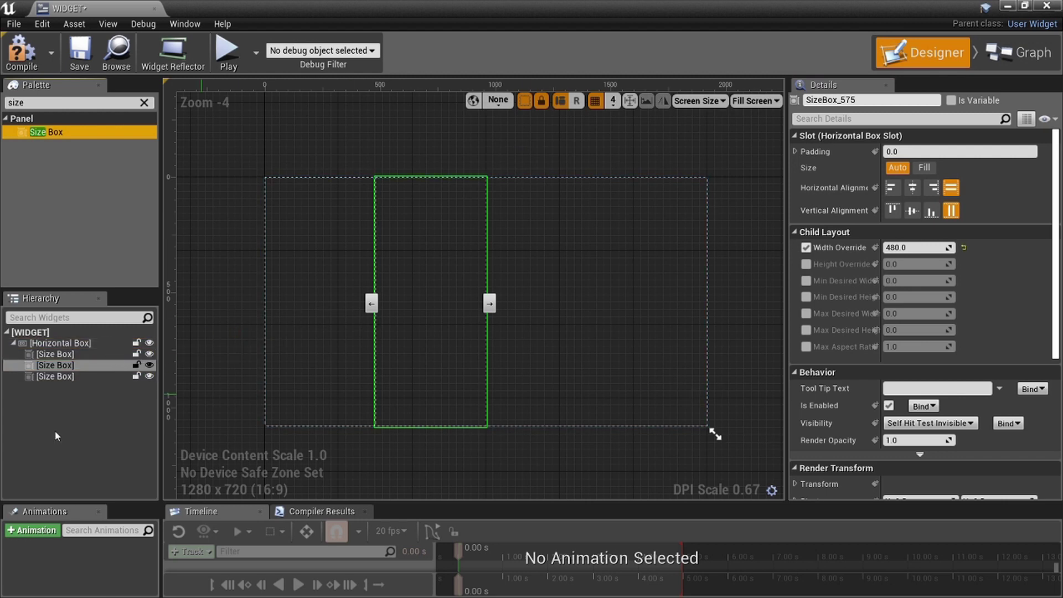
left_click(115, 377)
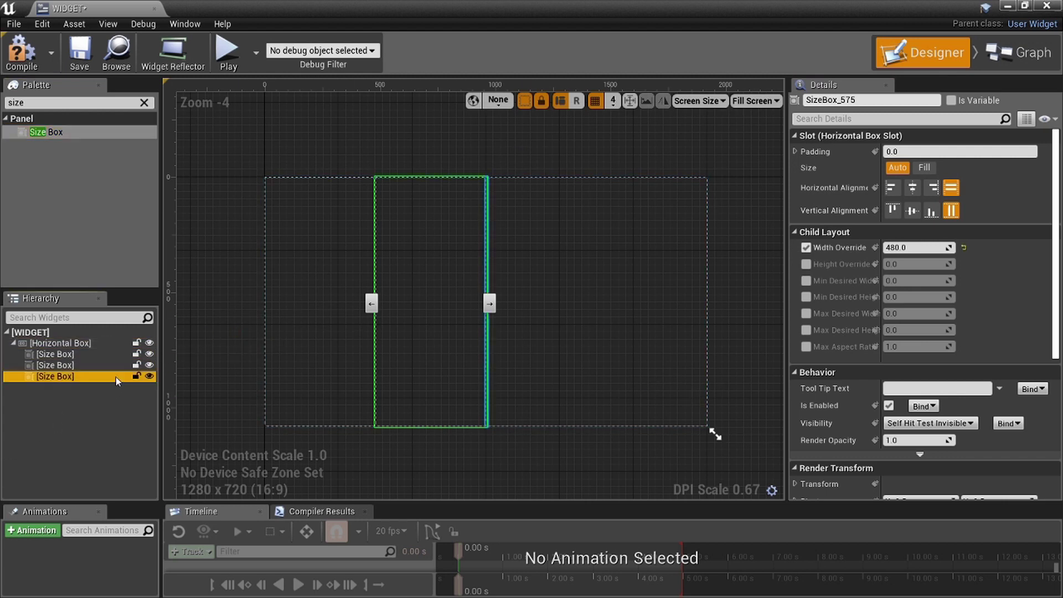
left_click(812, 245)
left_click(931, 249)
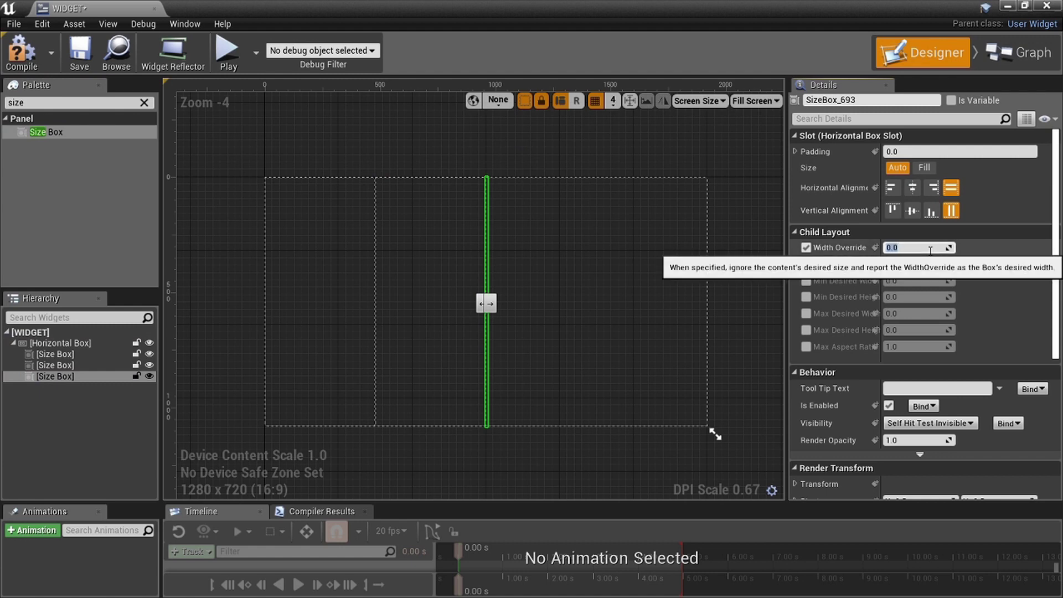
key("Return")
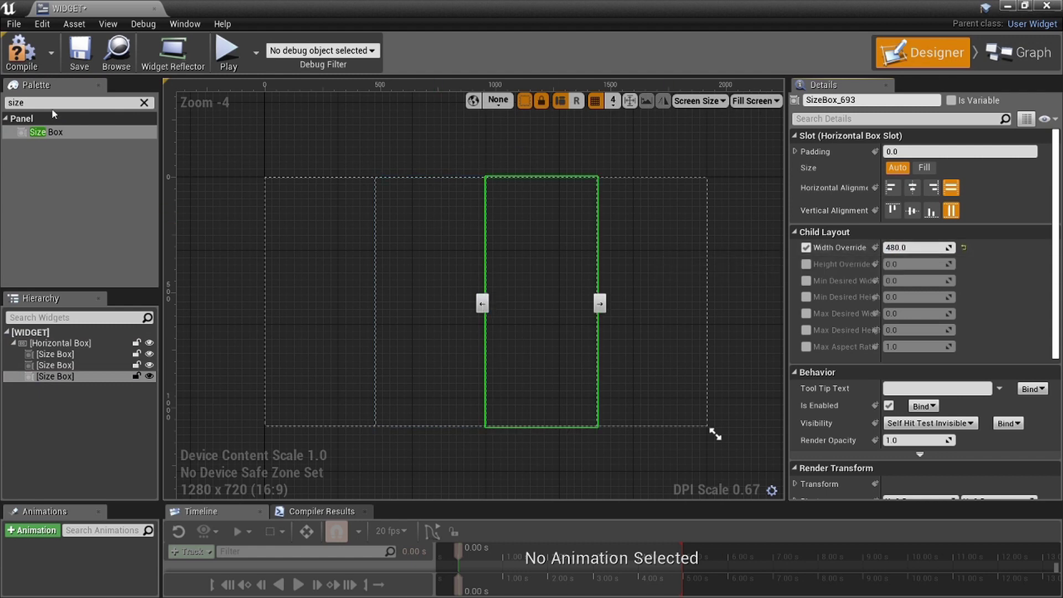
Add a fourth Size Box to the Horizontal Box with a Width Override of 480, and clear the selection.
left_click_drag(103, 135, 665, 282)
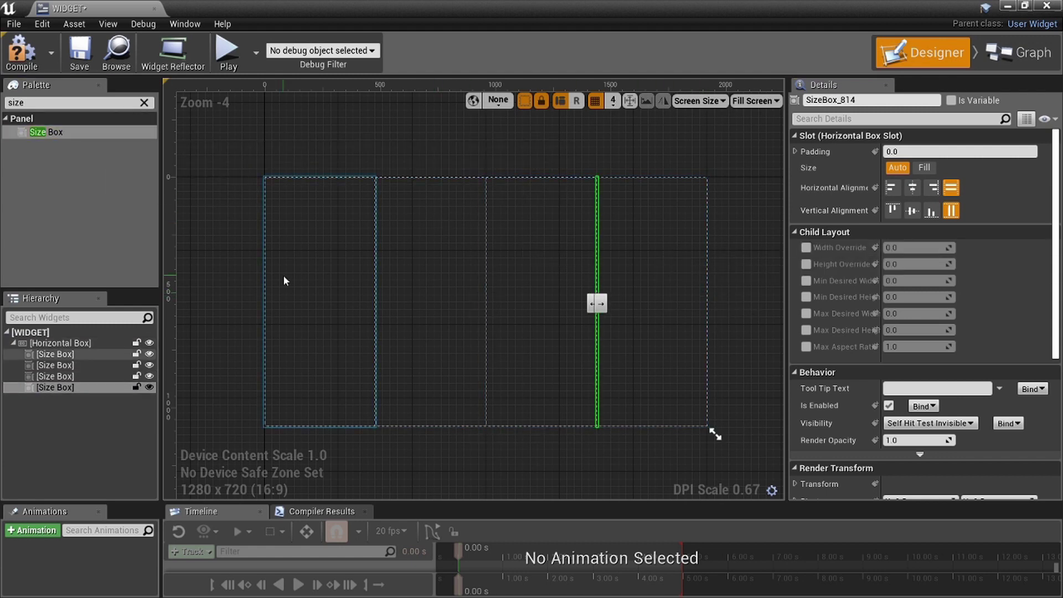
left_click(806, 247)
left_click(922, 248)
type("480")
key("Return")
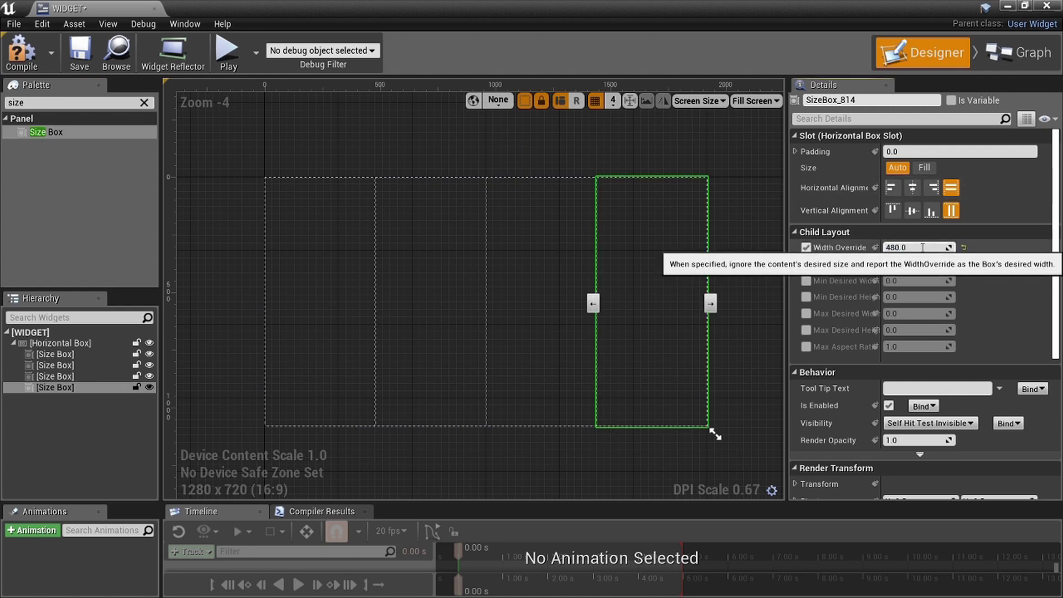
left_click(200, 315)
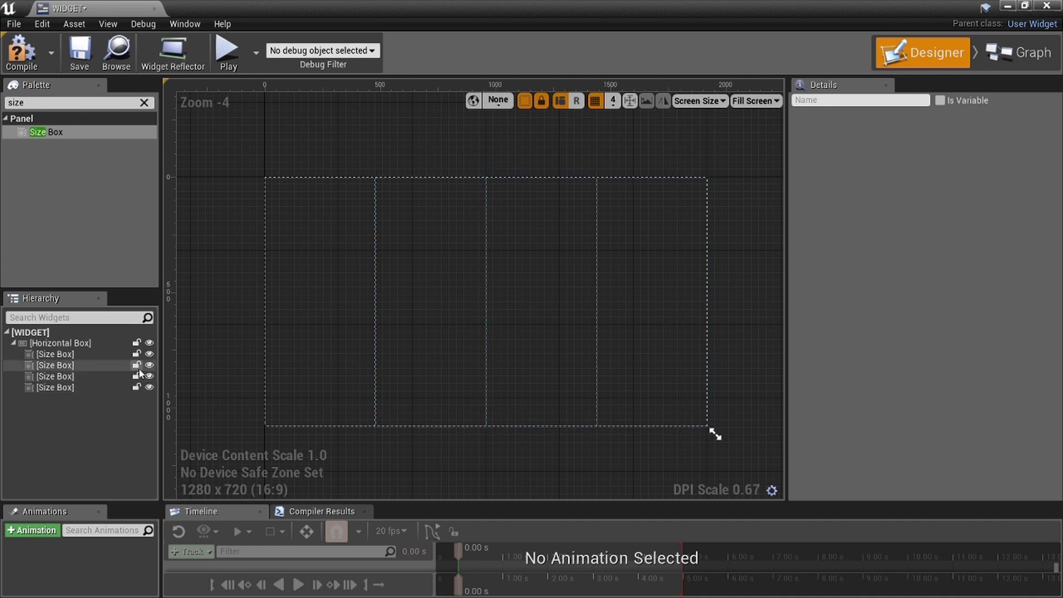
Place a Vertical Box inside each of the four Size Boxes and clear the widget search.
left_click(144, 103)
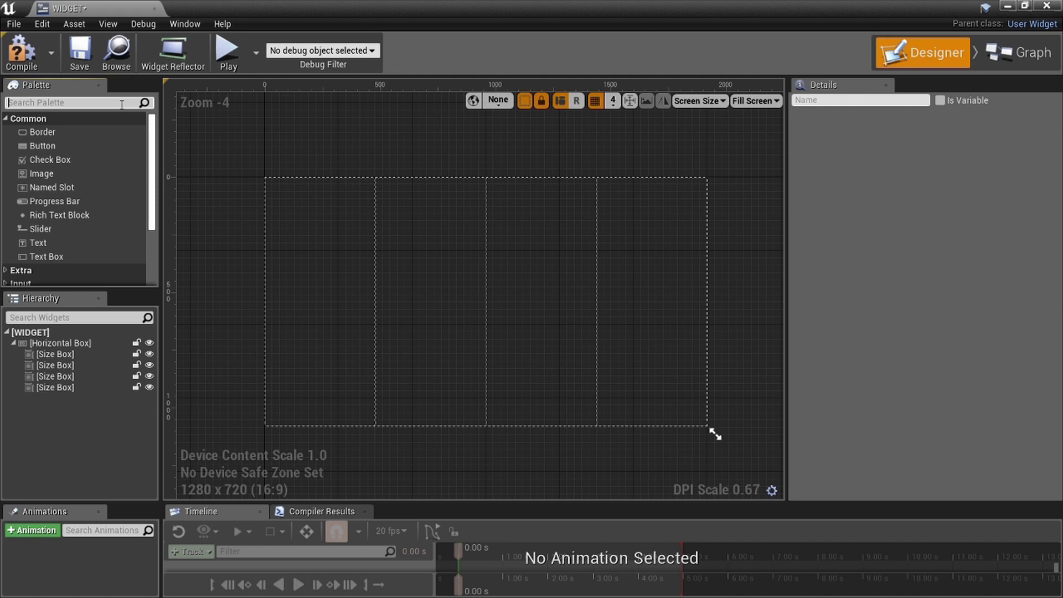
type("vert")
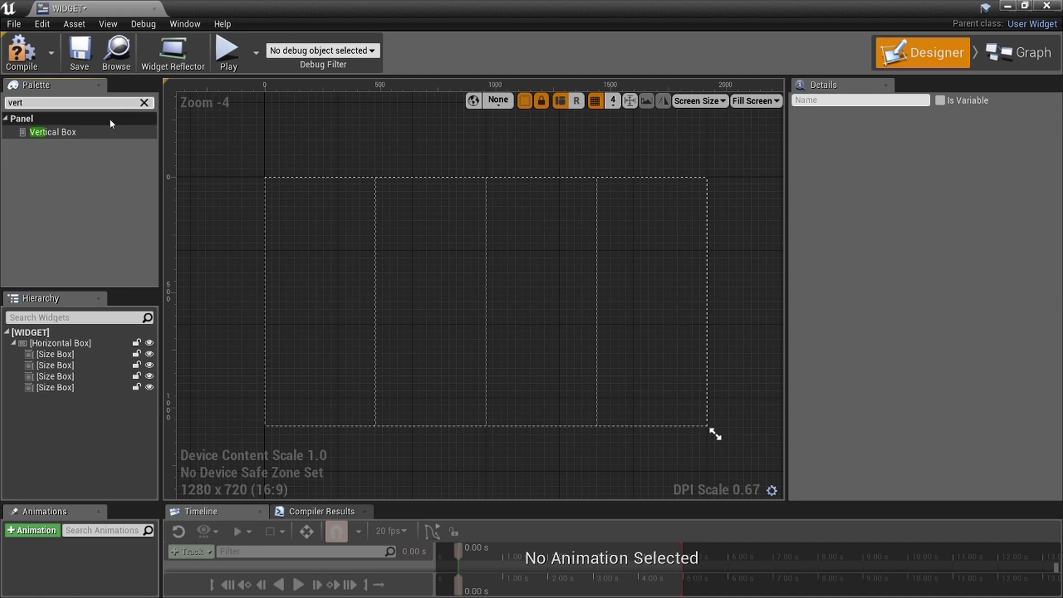
left_click_drag(106, 130, 324, 285)
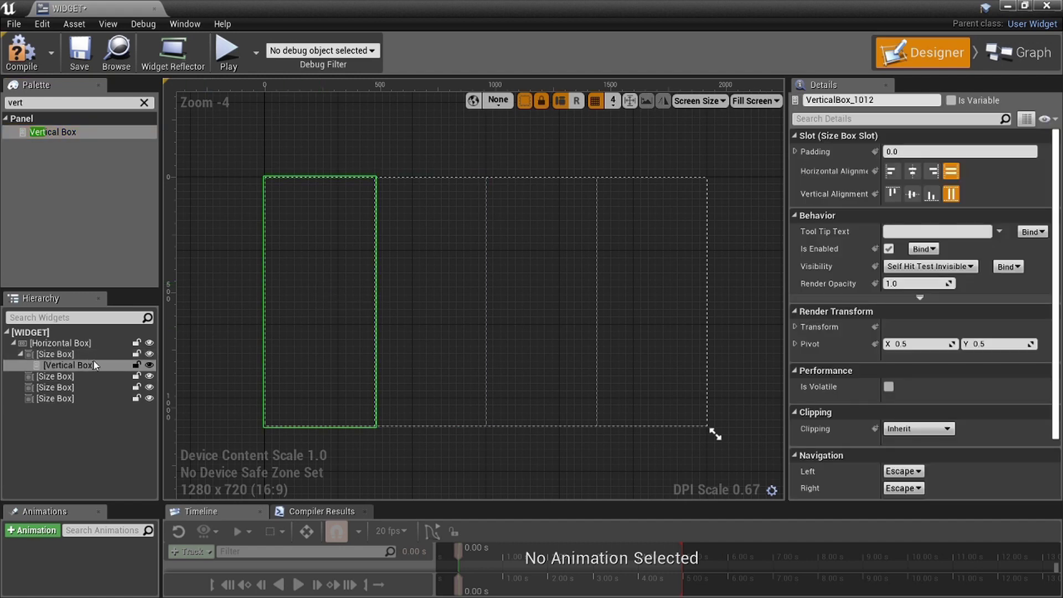
left_click_drag(83, 132, 402, 292)
left_click_drag(91, 131, 529, 312)
left_click_drag(98, 134, 615, 285)
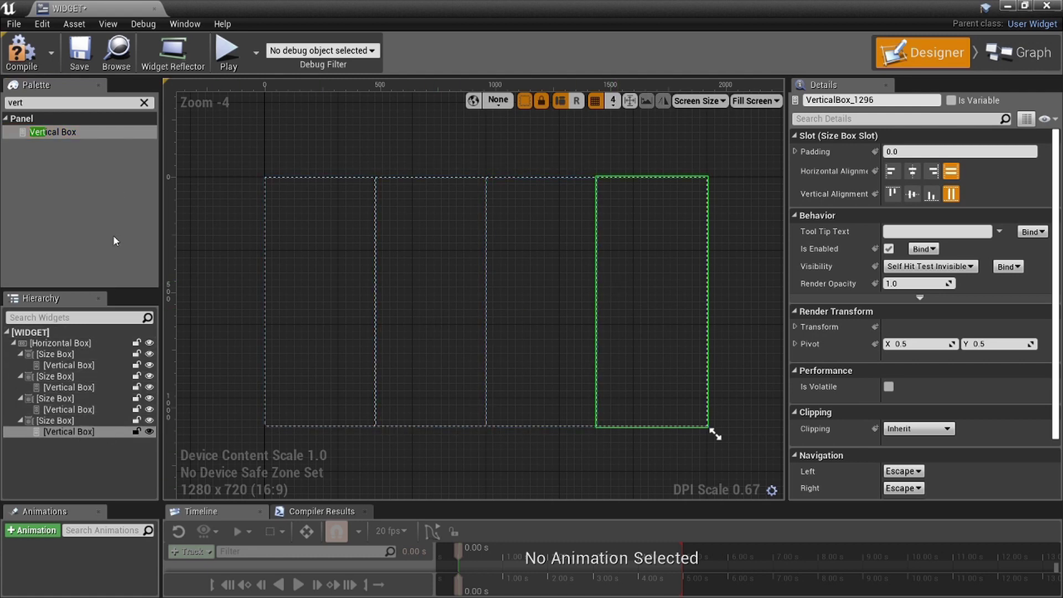
left_click(145, 103)
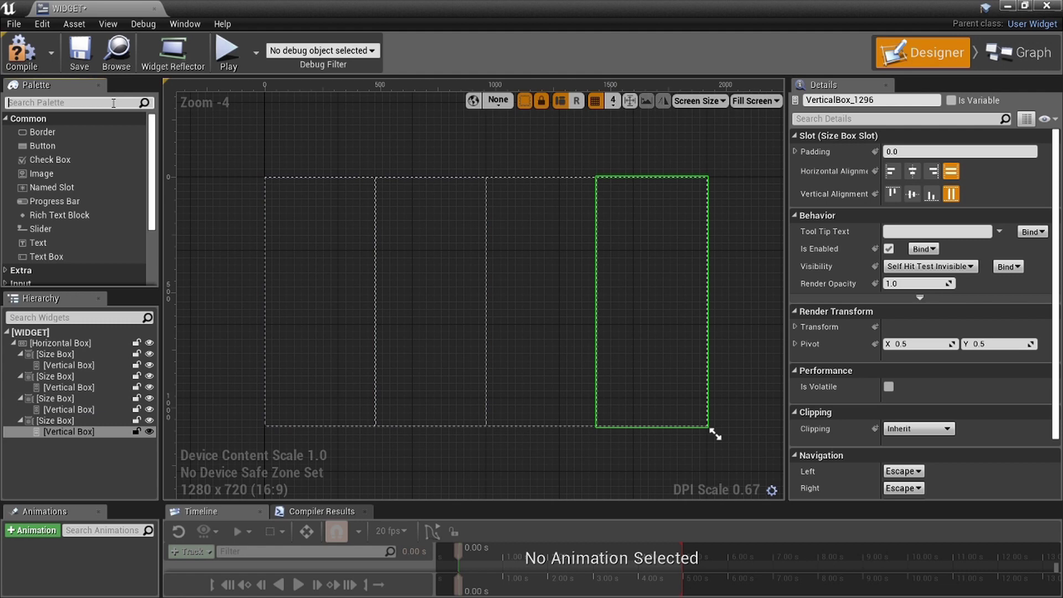
Add a Size Box to the first column's Vertical Box and set its Height Override to 540.
type("siz")
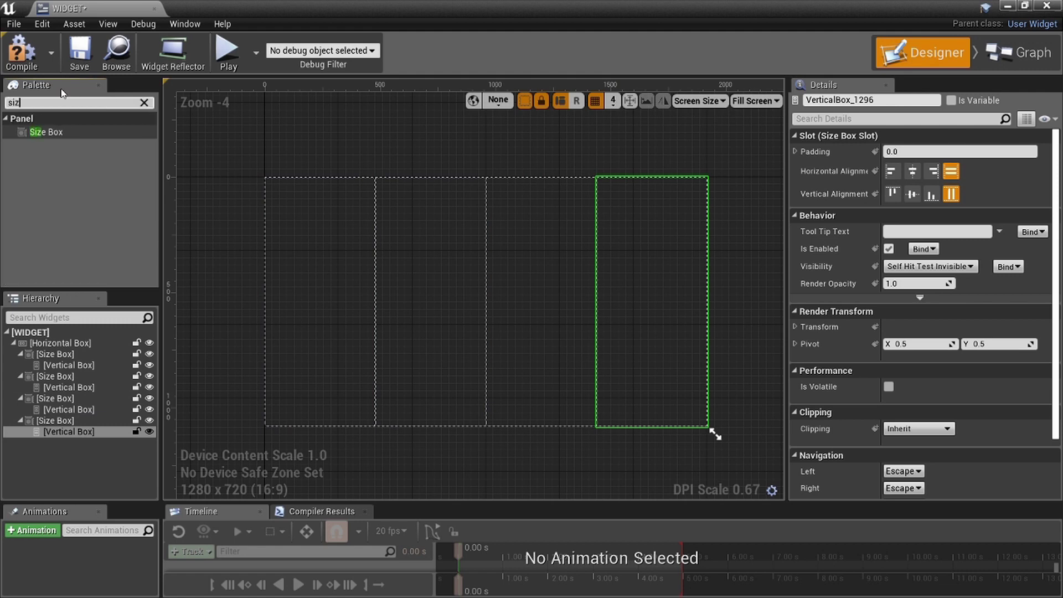
left_click_drag(65, 130, 312, 228)
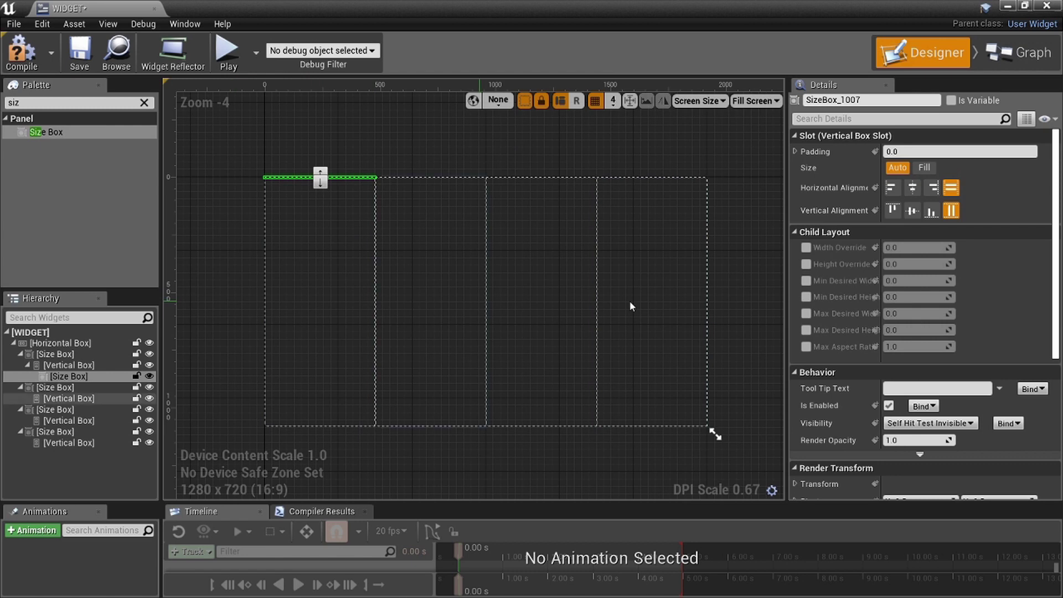
left_click(807, 265)
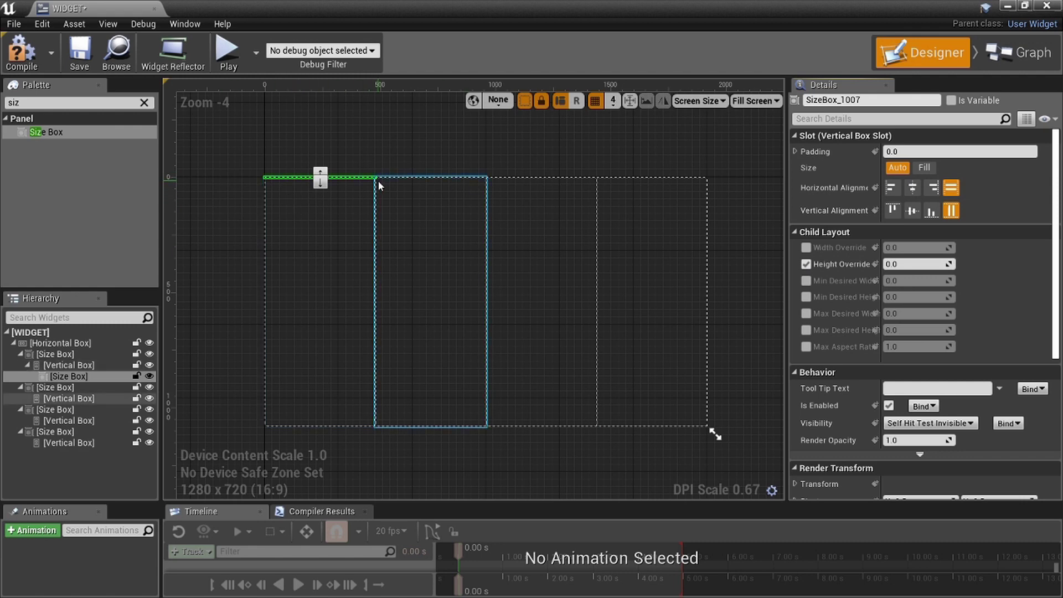
left_click(913, 269)
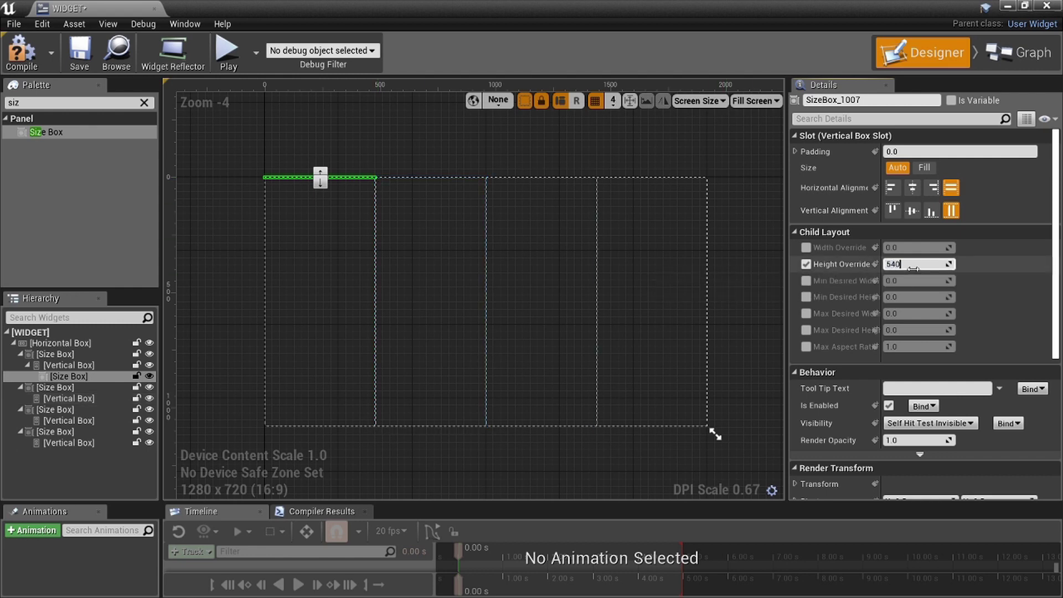
key("Return")
Add a second Size Box below the first in the first column and set its Height Override to 540.
left_click_drag(98, 133, 336, 327)
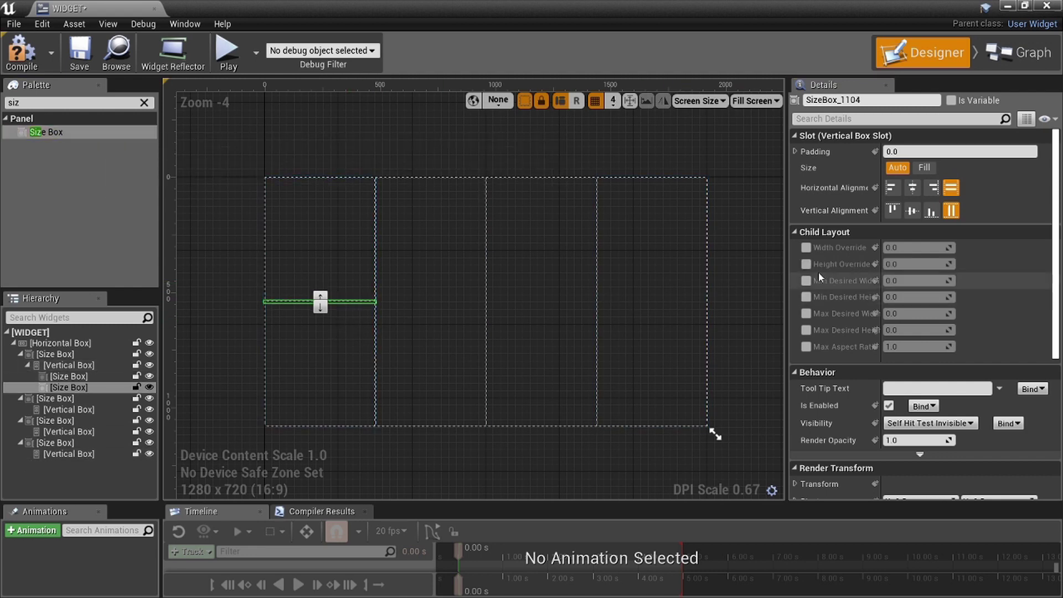
left_click(806, 264)
left_click(898, 264)
type("54")
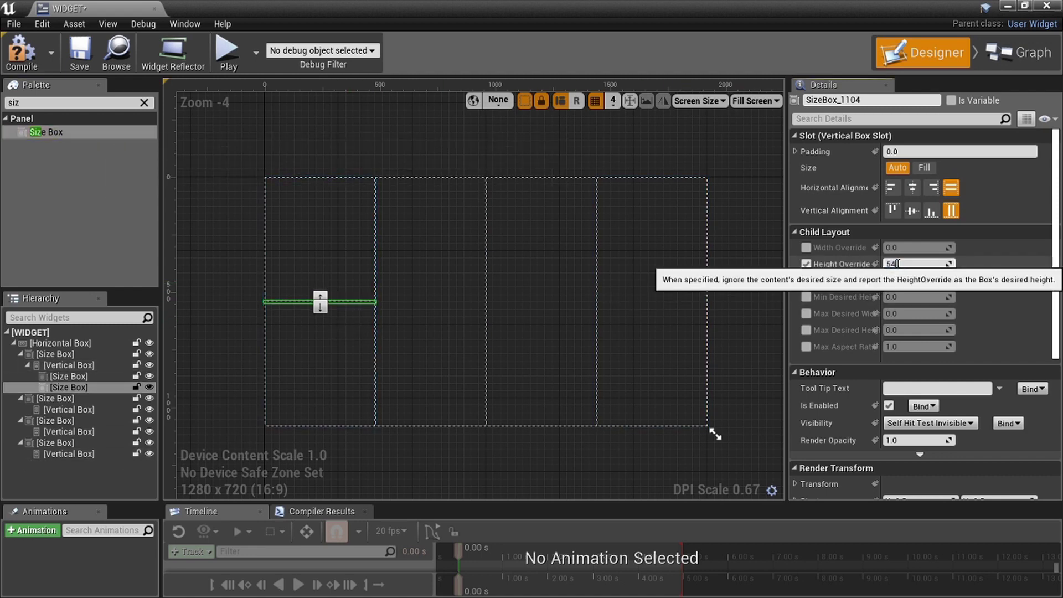
type("0")
key("Return")
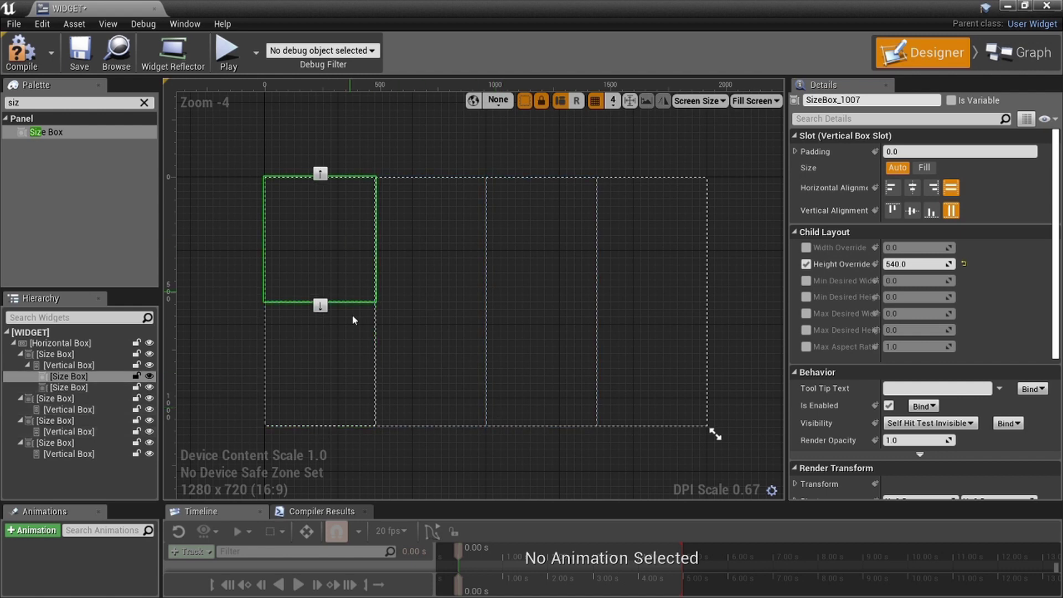
Add a Size Box to the second column's Vertical Box and set its Height Override to 540.
left_click(497, 269)
left_click(457, 293)
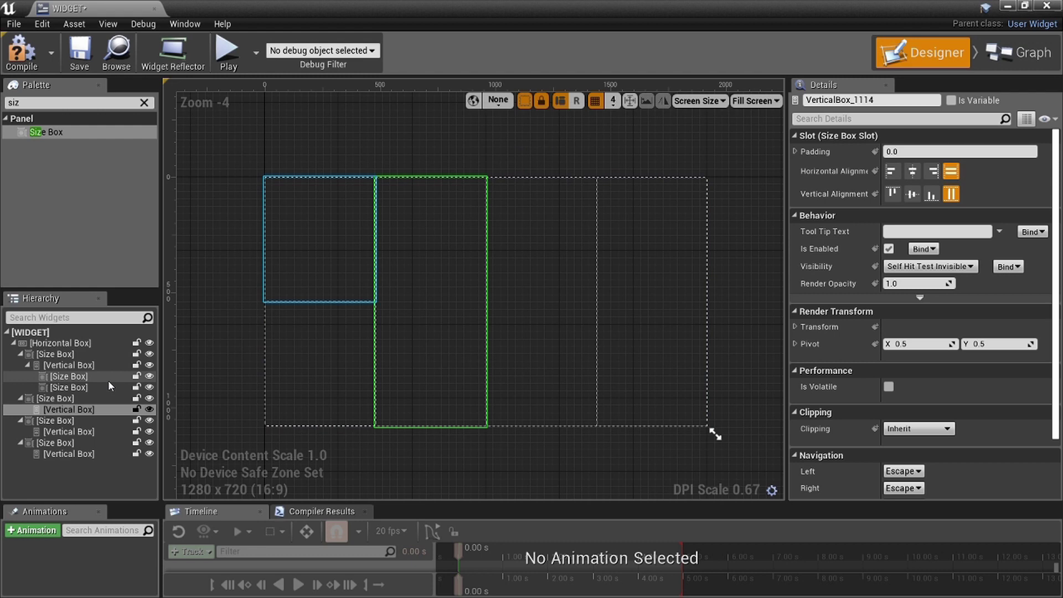
left_click_drag(103, 131, 413, 268)
left_click(807, 264)
left_click(893, 264)
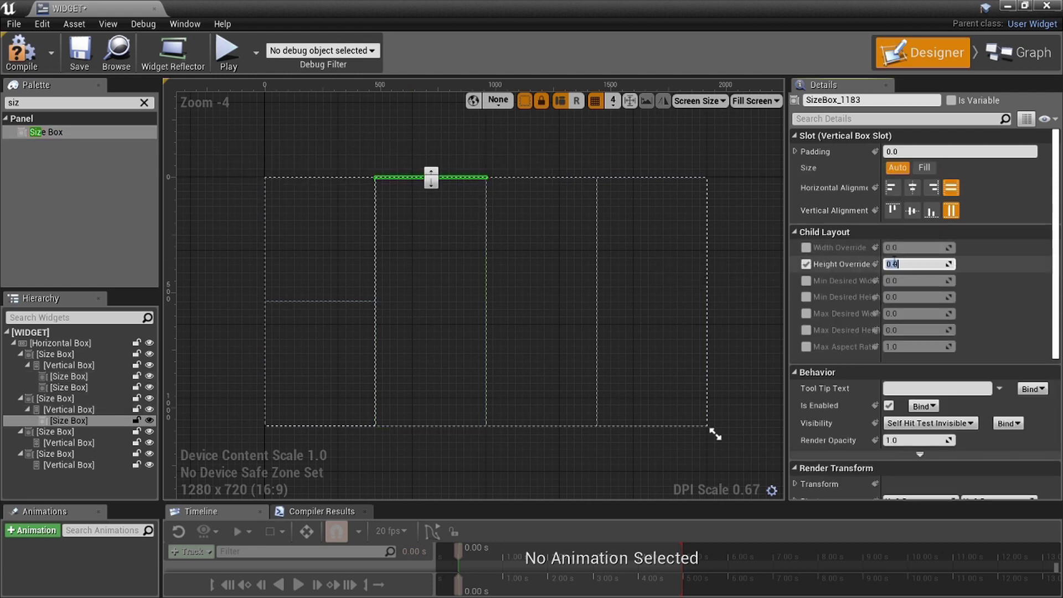
type("540")
key("Return")
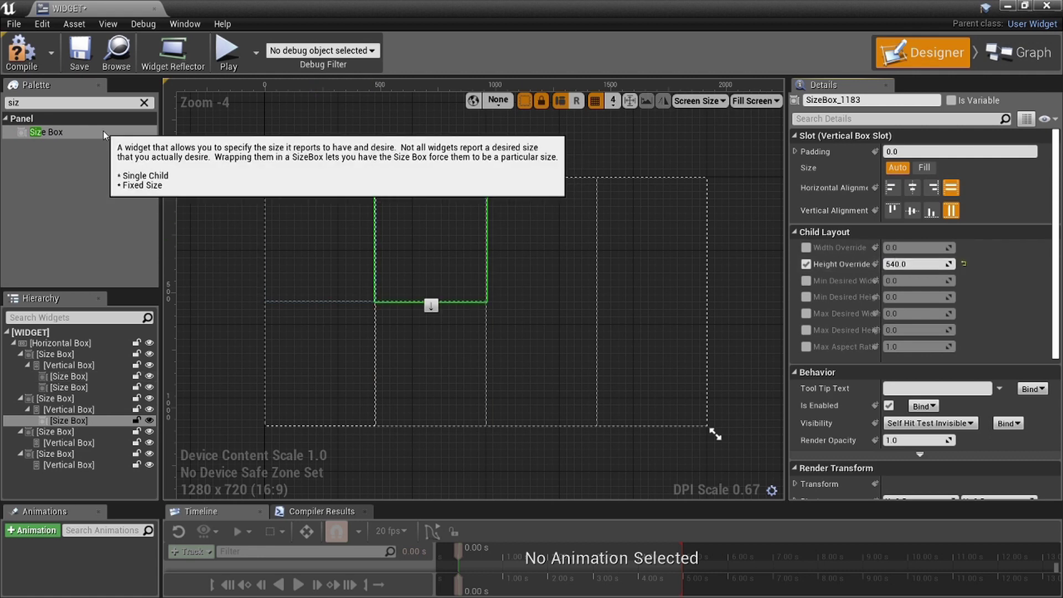
Add a lower Size Box to the second column's Vertical Box with a Height Override of 540.
left_click_drag(105, 134, 407, 349)
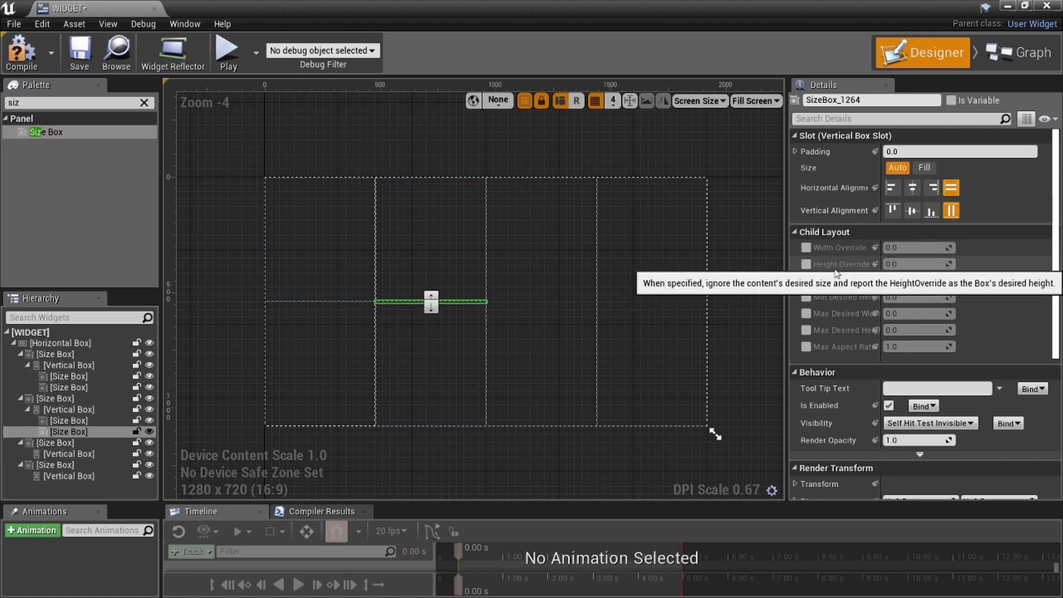
left_click(806, 264)
left_click(928, 264)
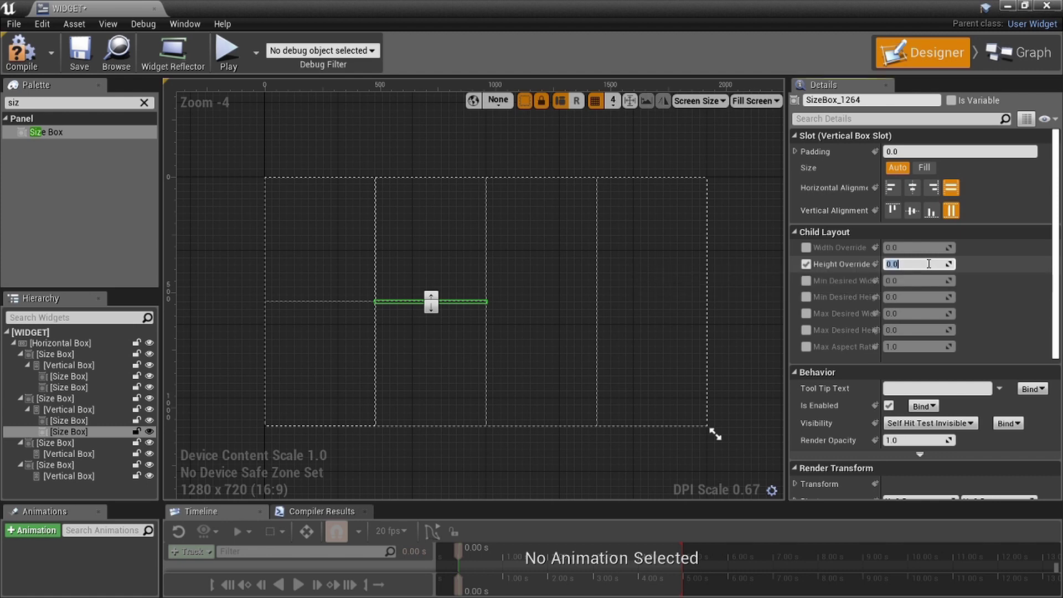
type("540")
key("Return")
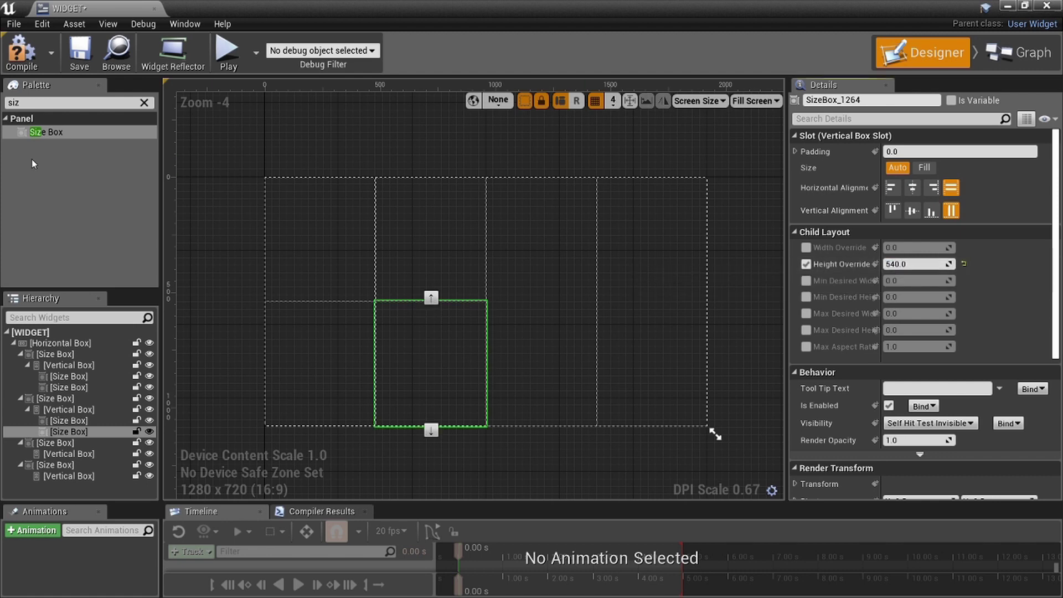
Add a Size Box to the third column's Vertical Box and set its Height Override to 540.
left_click_drag(103, 135, 536, 228)
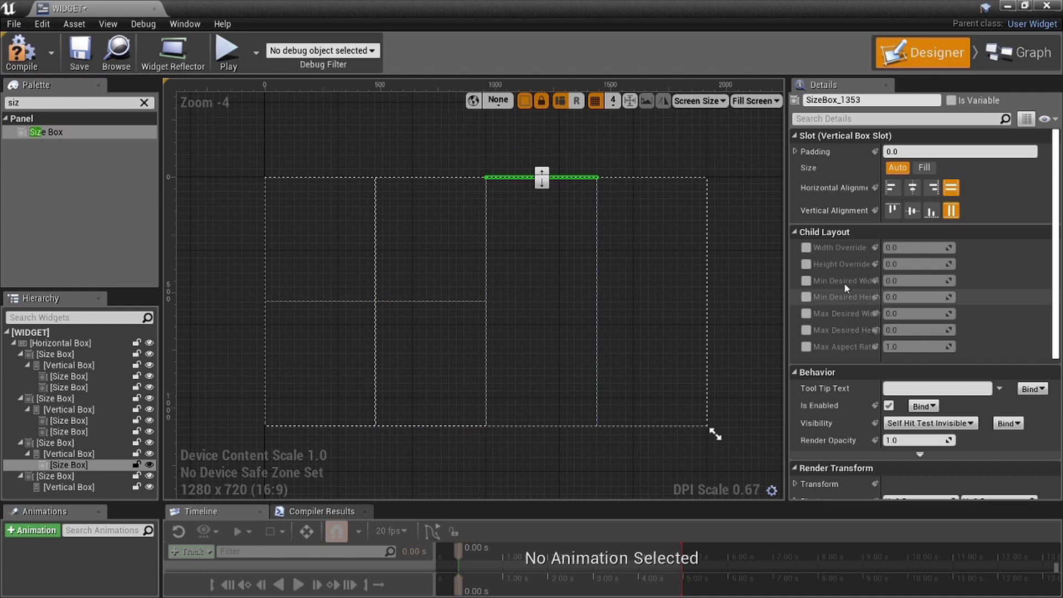
left_click(807, 264)
left_click(907, 264)
type("540")
key("Return")
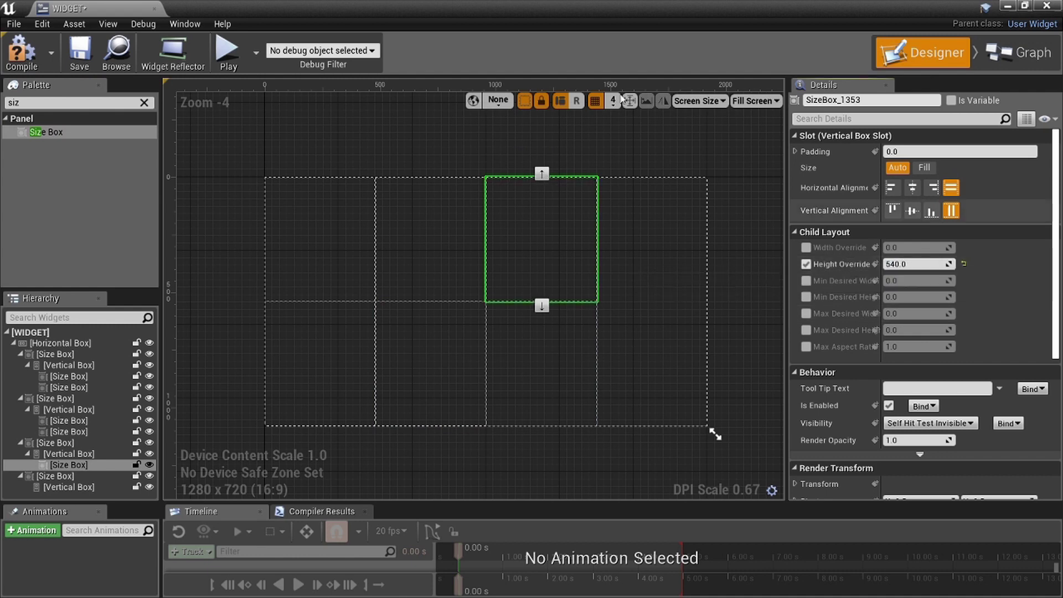
Add a lower Size Box to the third column's Vertical Box with a Height Override of 540.
left_click_drag(127, 134, 570, 350)
left_click(807, 264)
left_click(900, 264)
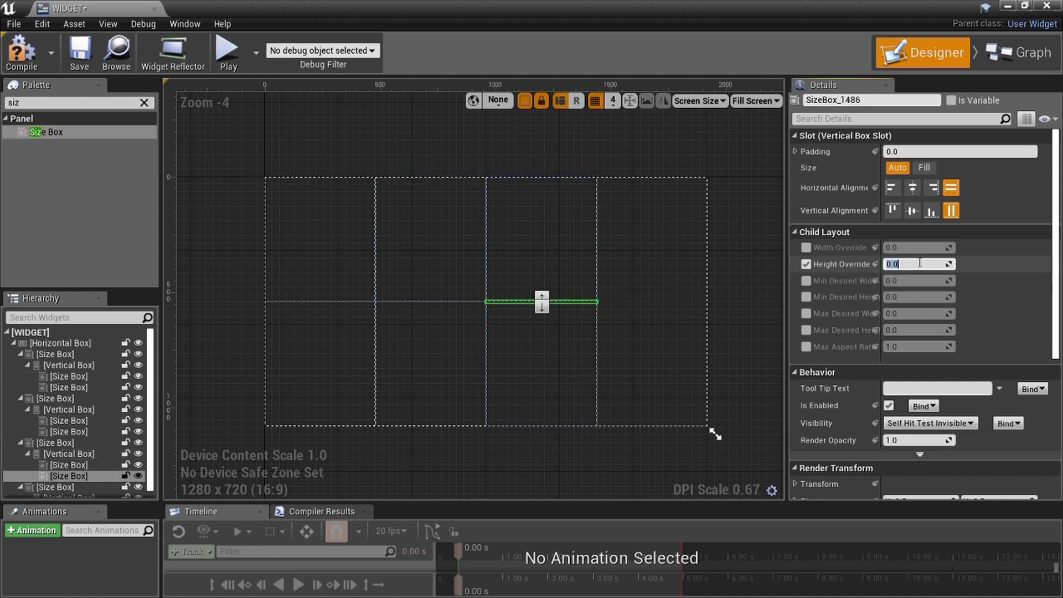
type("540")
key("Return")
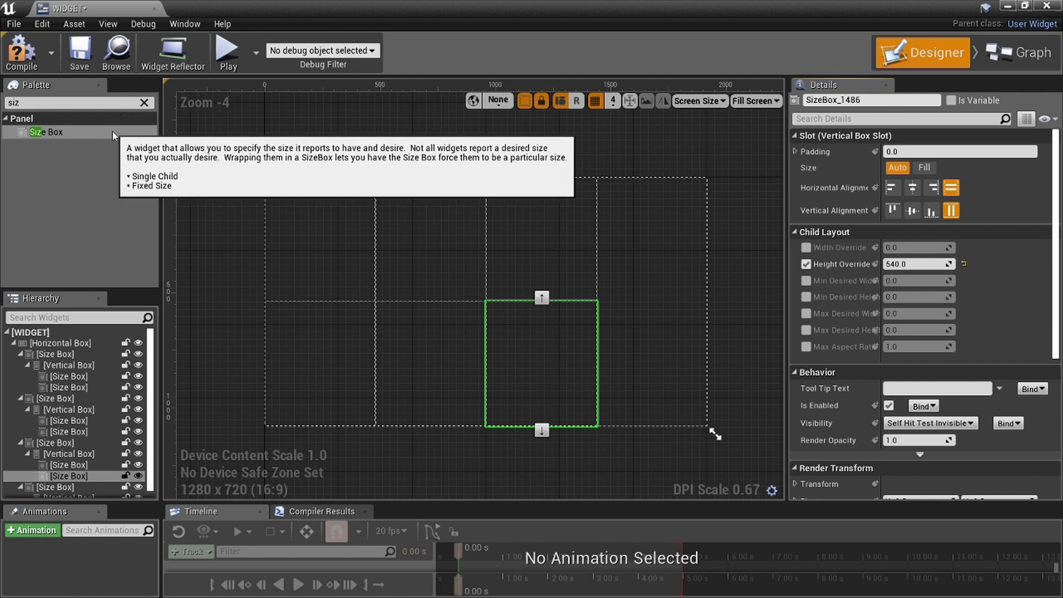
Add a Size Box to the fourth column's Vertical Box and set its Height Override to 540.
left_click_drag(112, 132, 619, 255)
scroll(82, 391, "up", 2)
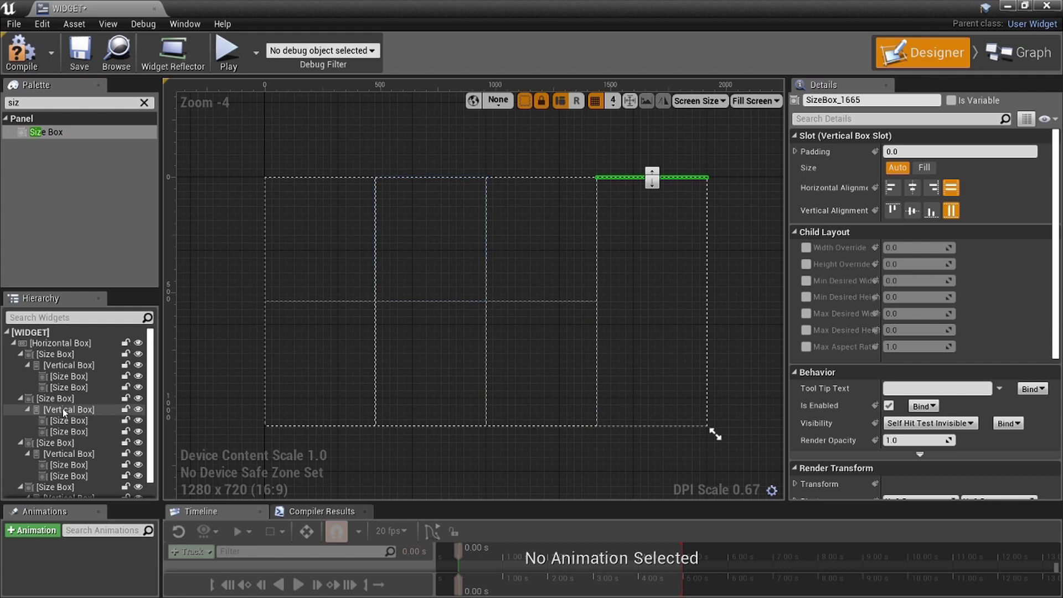
scroll(82, 391, "down", 2)
left_click(807, 264)
left_click(916, 265)
type("540")
key("Return")
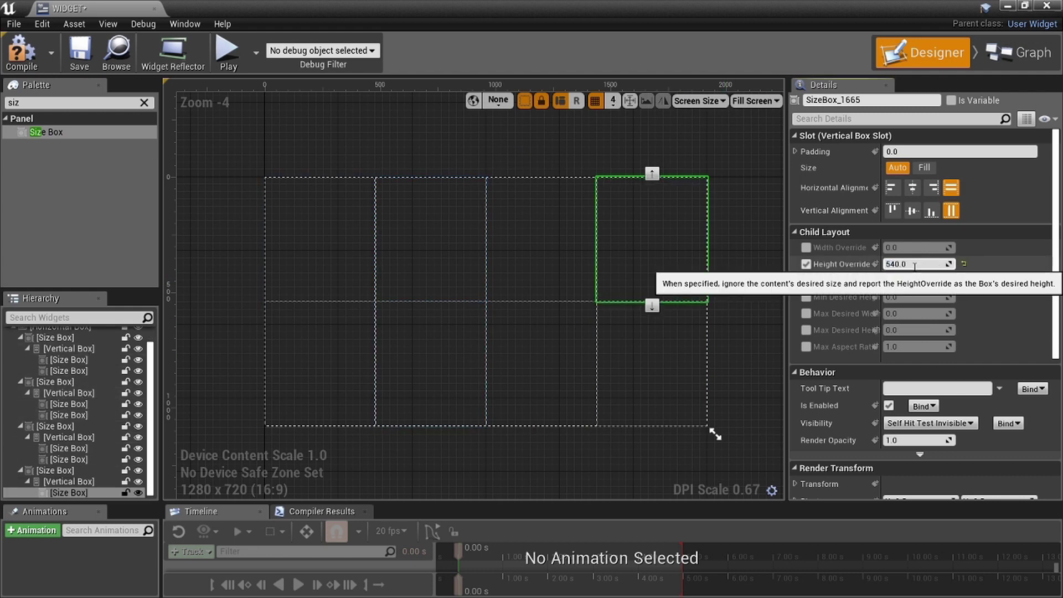
Add a lower Size Box to the fourth column's Vertical Box with a Height Override of 540.
left_click(47, 131)
left_click_drag(200, 165, 625, 355)
left_click(806, 264)
left_click(903, 265)
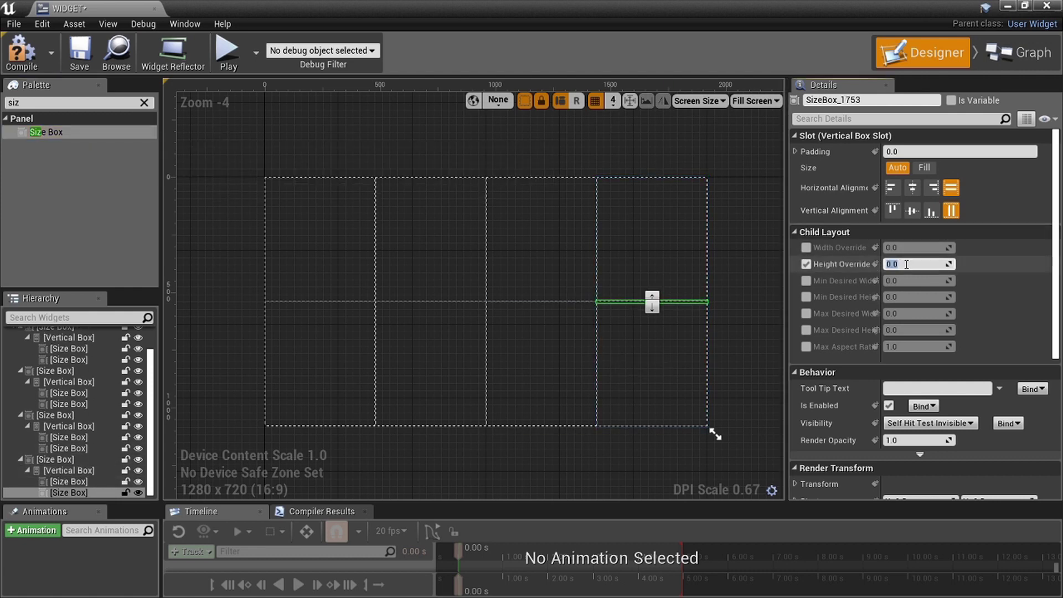
type("540")
key("Return")
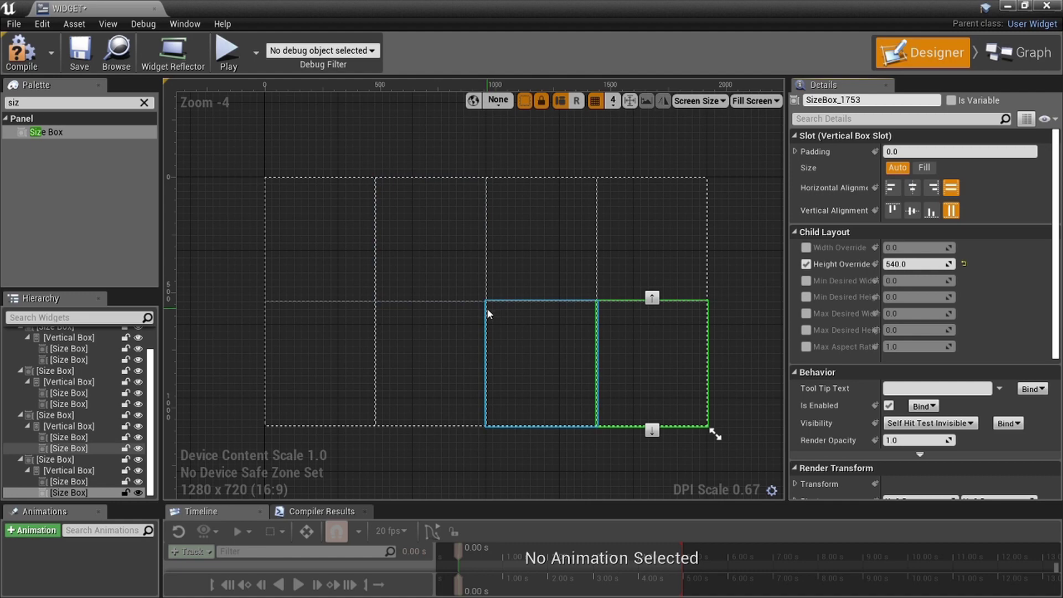
Find the Image widget and place one inside the first column's upper Size Box.
left_click(144, 103)
scroll(360, 276, "down", 3)
left_click(289, 290)
scroll(338, 274, "up", 2)
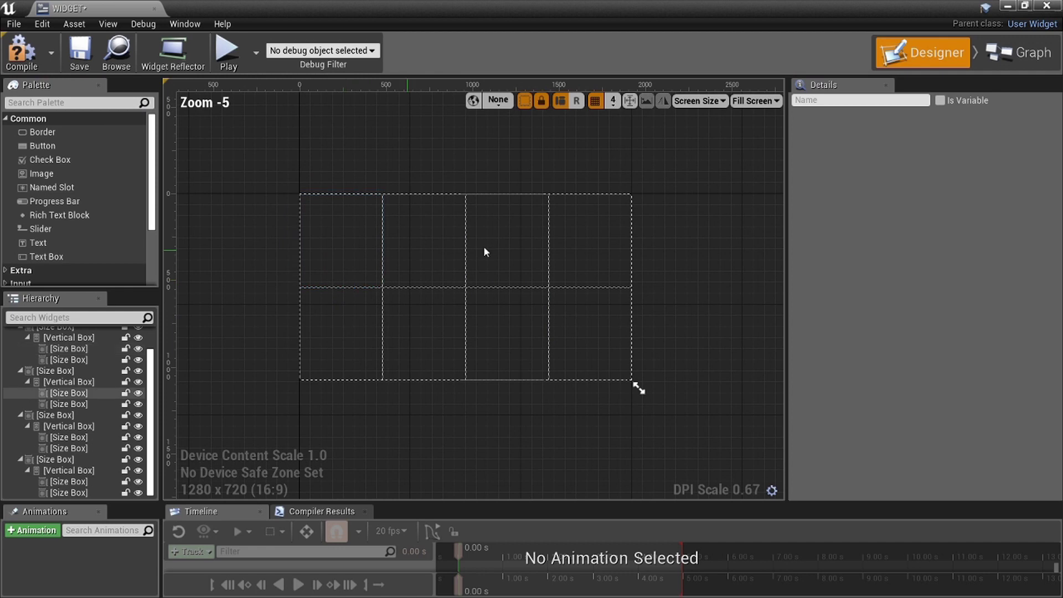
right_click_drag(457, 276, 475, 281)
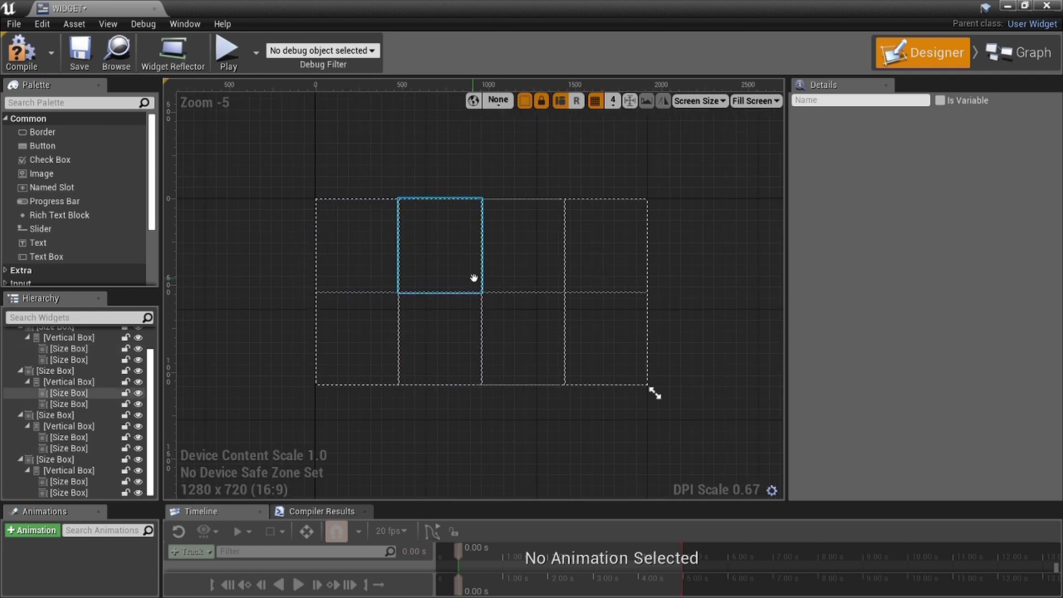
left_click(122, 104)
type("ima")
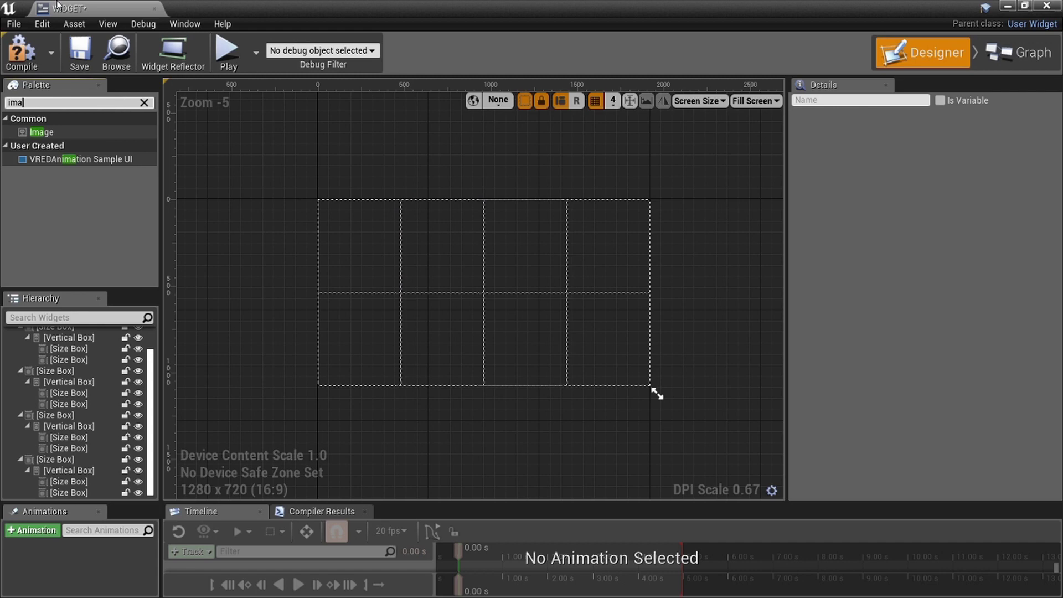
left_click_drag(41, 131, 394, 256)
scroll(402, 259, "up", 2)
scroll(404, 261, "down", 1)
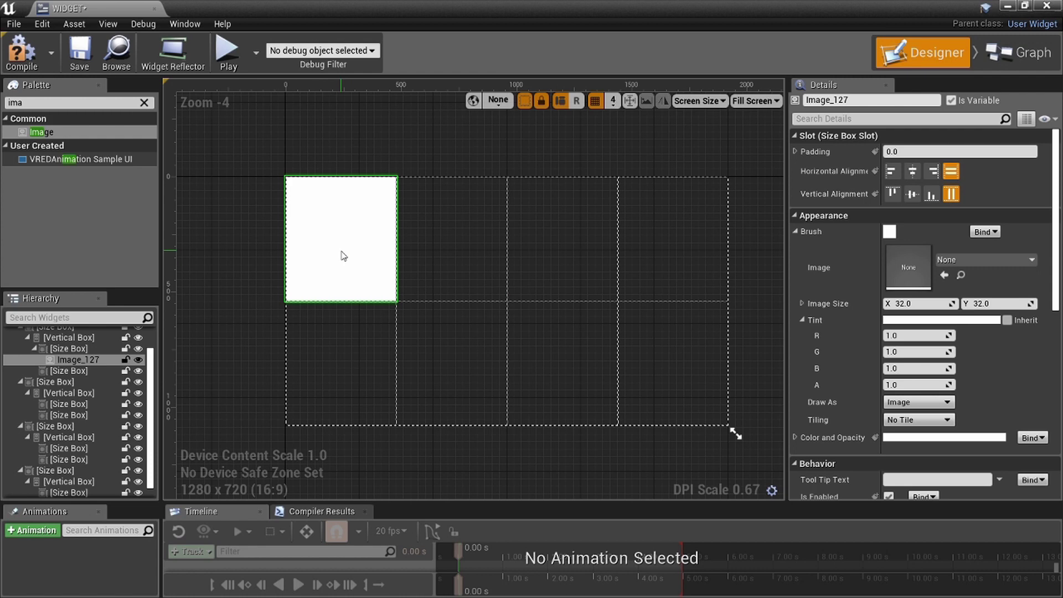
Place an Image widget inside each of the seven remaining empty Size Boxes.
left_click_drag(83, 136, 440, 219)
left_click_drag(265, 147, 562, 238)
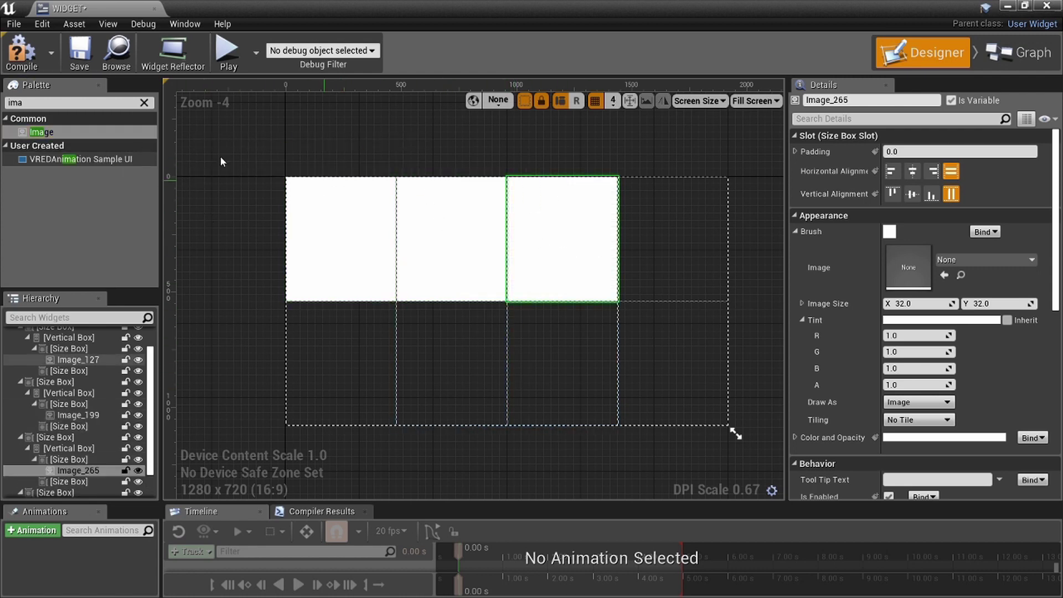
left_click_drag(111, 132, 382, 396)
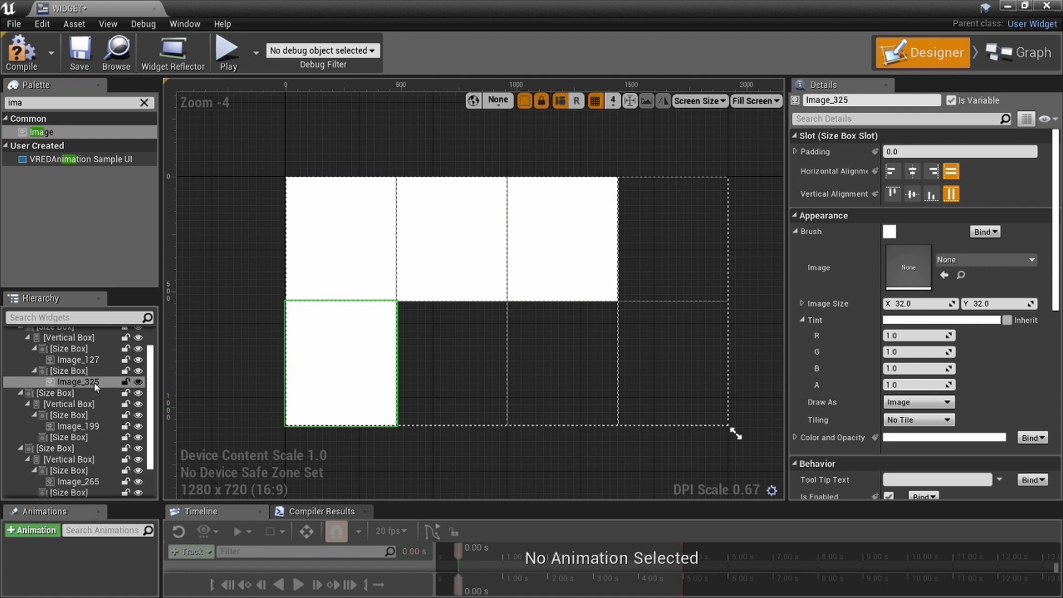
left_click_drag(101, 133, 437, 349)
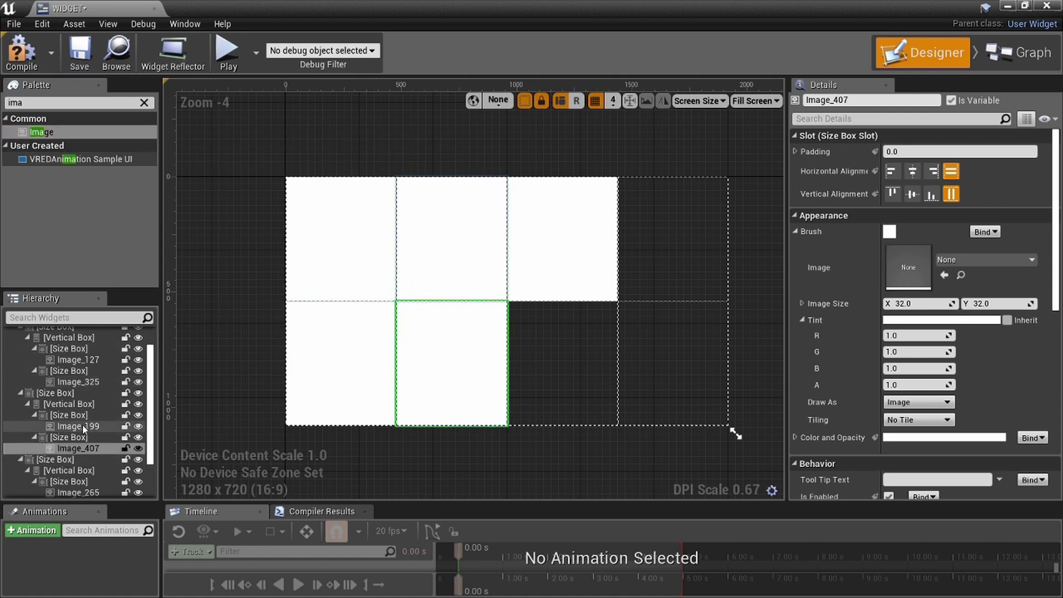
left_click_drag(93, 134, 535, 363)
left_click_drag(101, 133, 692, 238)
left_click_drag(82, 130, 692, 360)
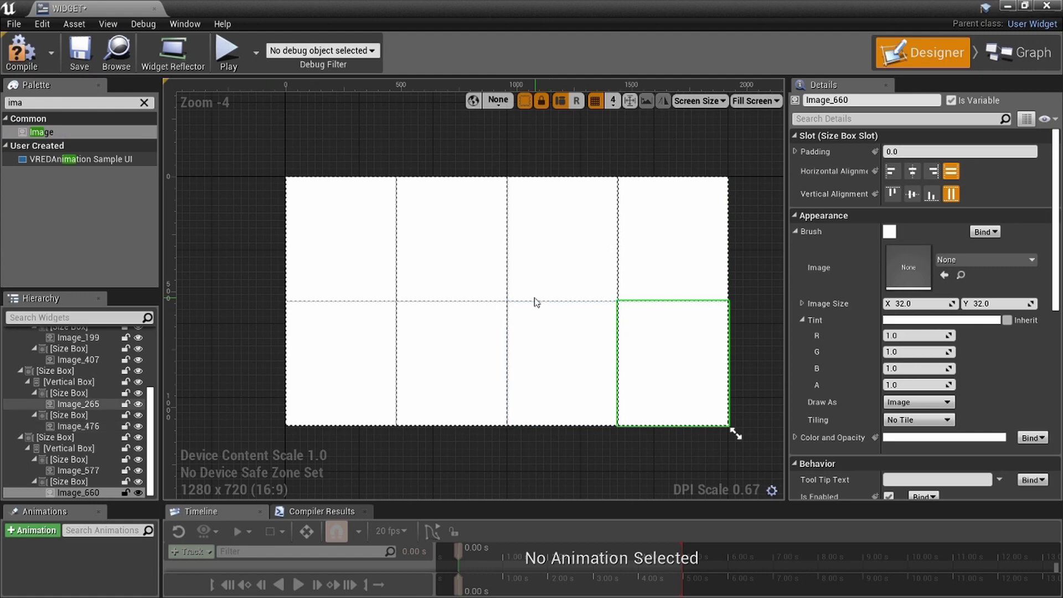
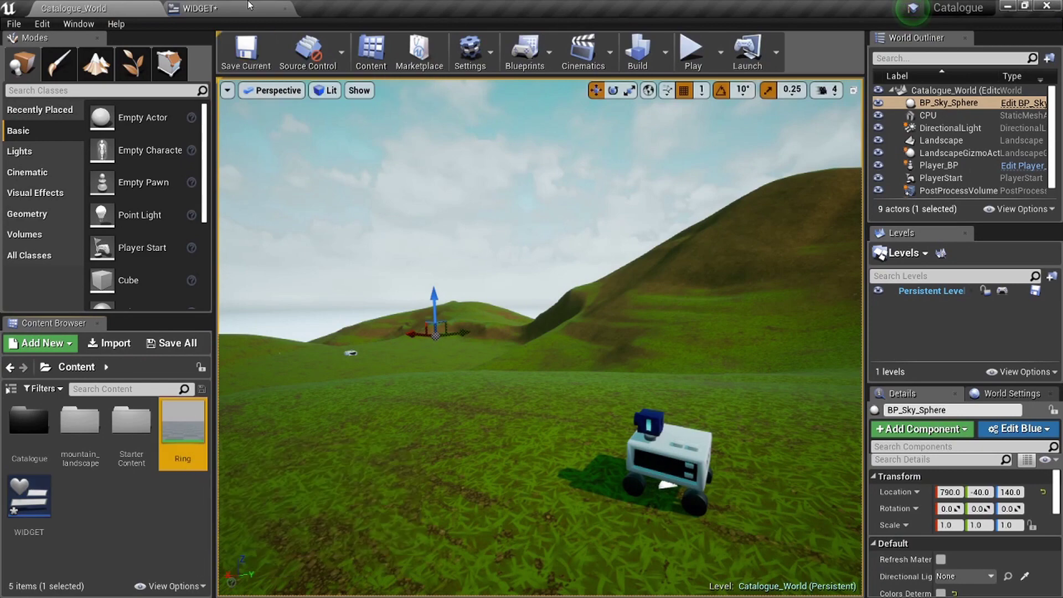
Assign the Ring material selected in the Content Browser as the brush image of the fourth column's lower Image widget.
left_click(258, 6)
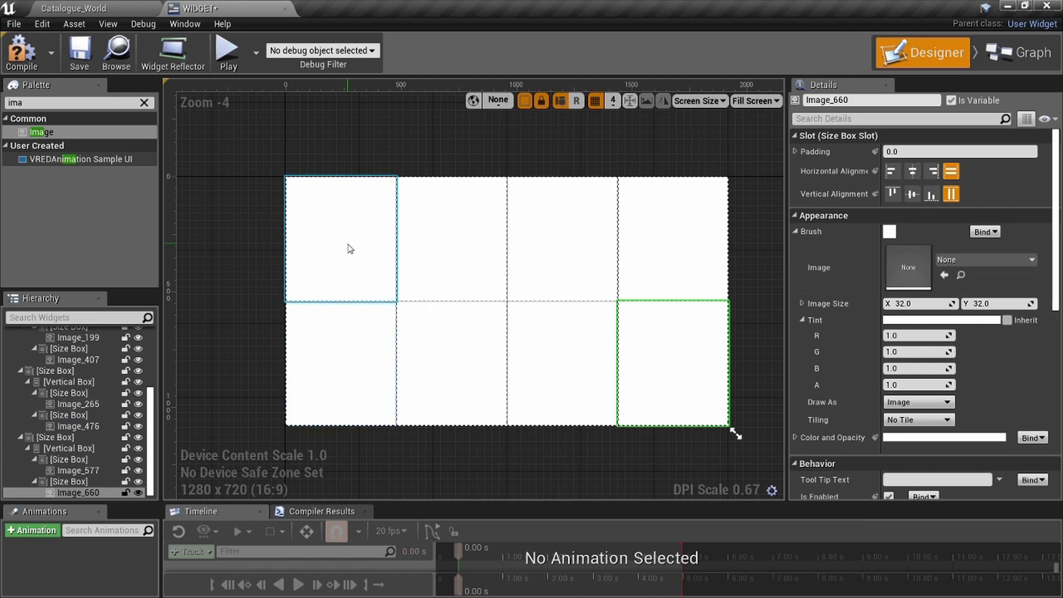
left_click(795, 231)
left_click(796, 231)
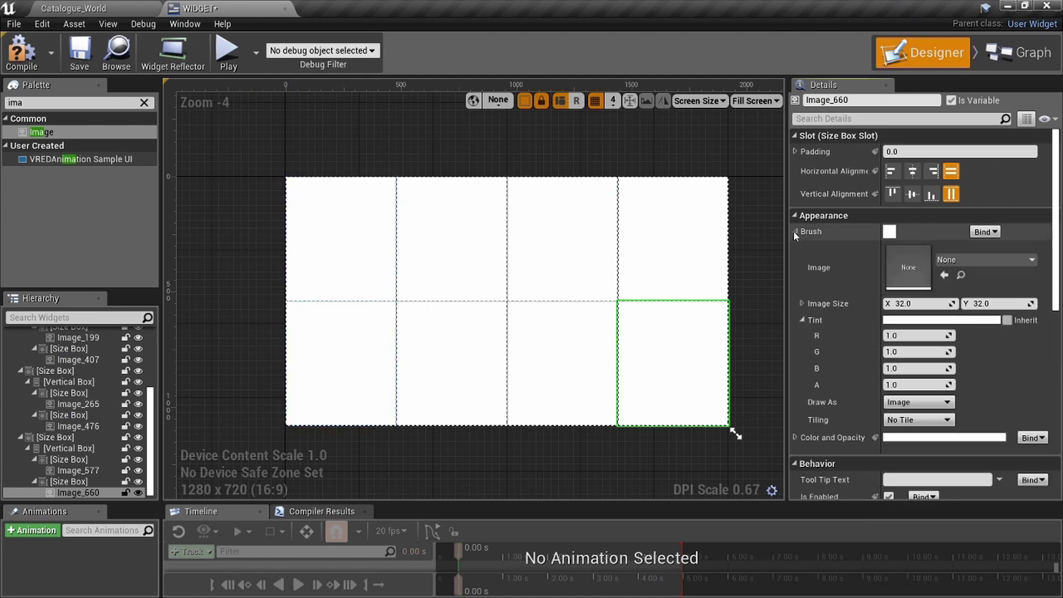
left_click(946, 278)
left_click(159, 6)
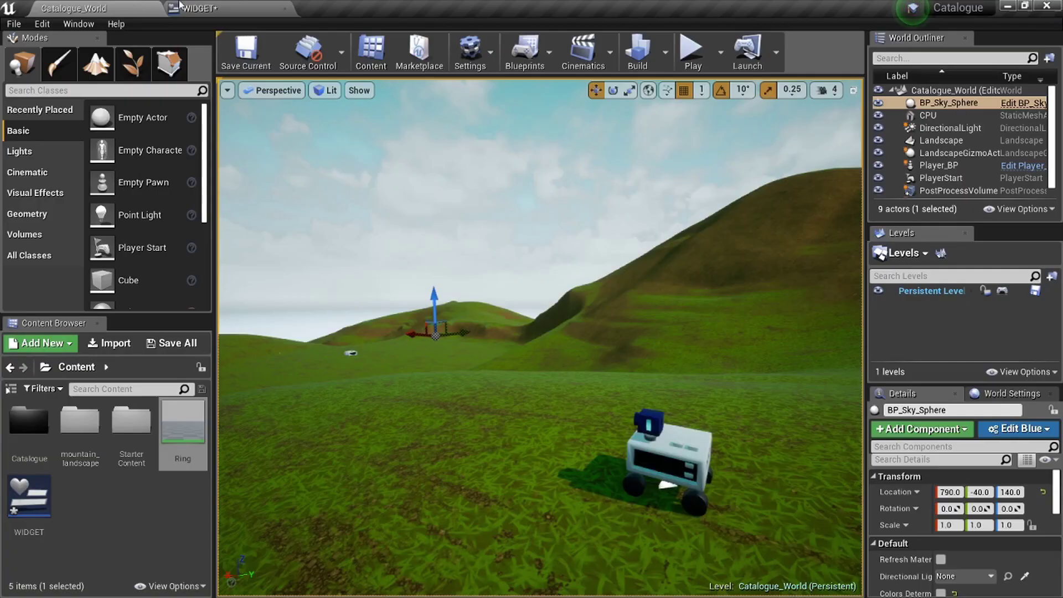
left_click(200, 8)
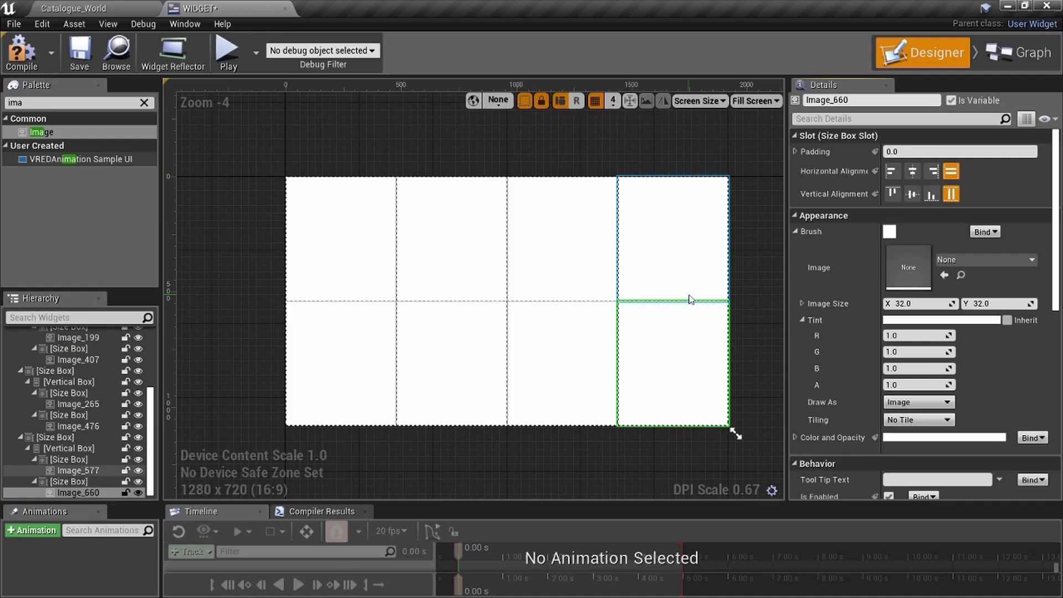
left_click(945, 275)
Assign the Ring material as the brush image of the third column's two Image widgets and the fourth column's upper one.
left_click(600, 360)
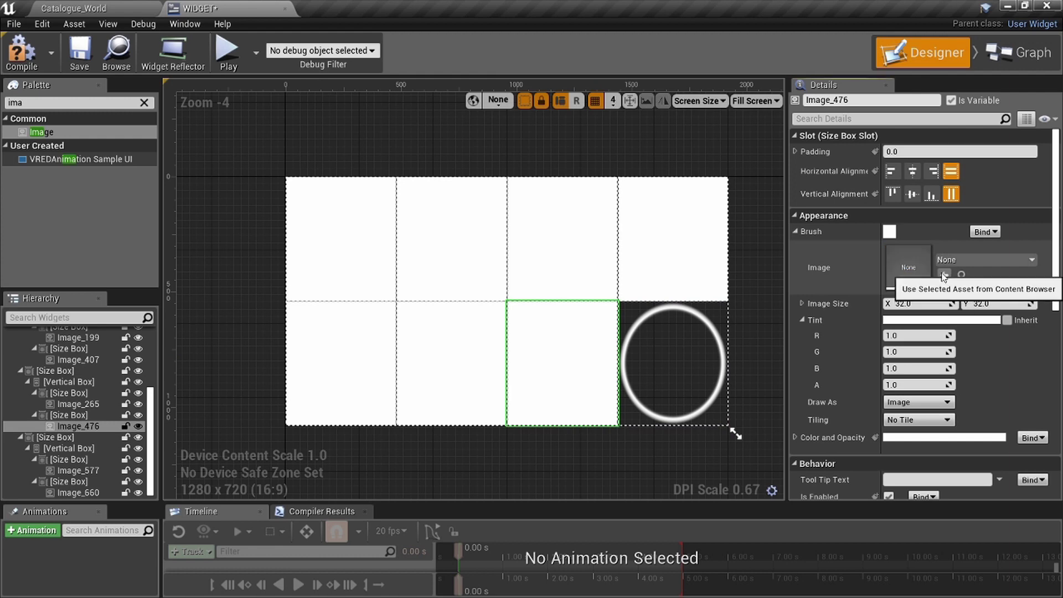
left_click(945, 276)
left_click(648, 264)
left_click(945, 275)
left_click(562, 238)
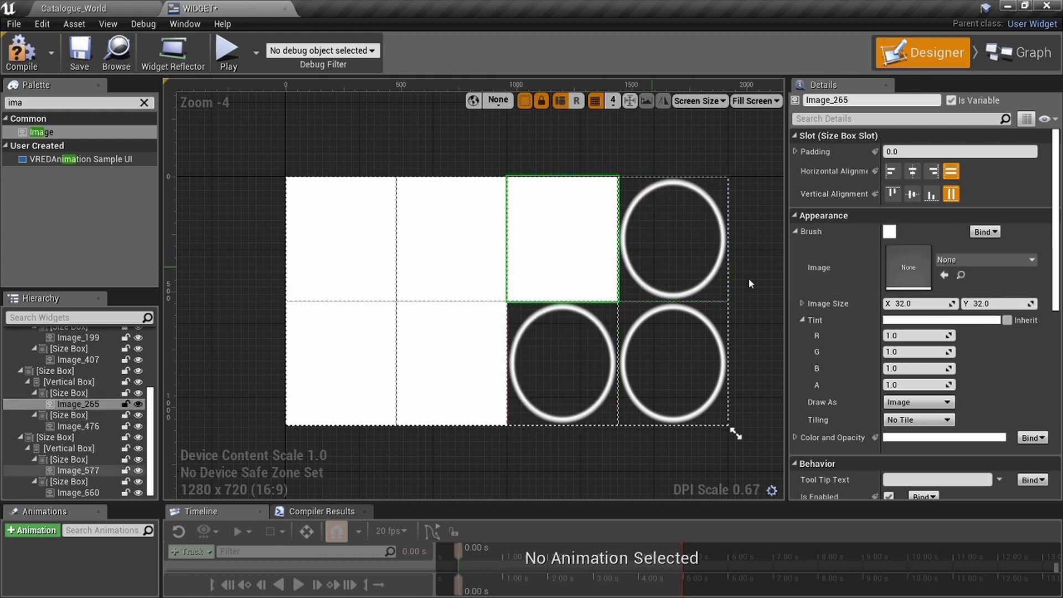
left_click(944, 276)
Assign the Ring material as the brush image of both Image widgets in the second column and both in the first column.
left_click(484, 365)
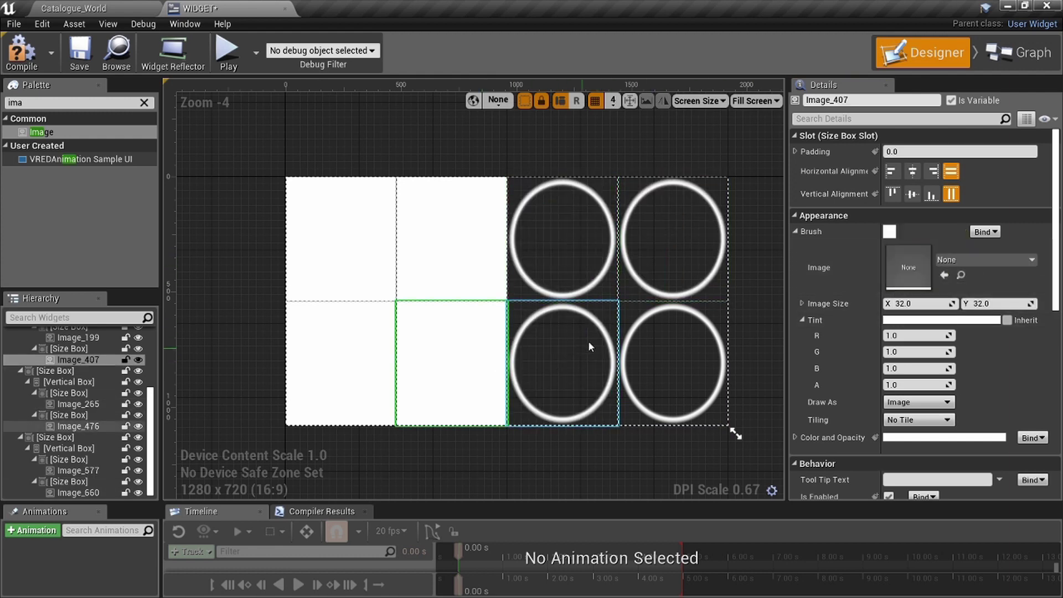
left_click(945, 275)
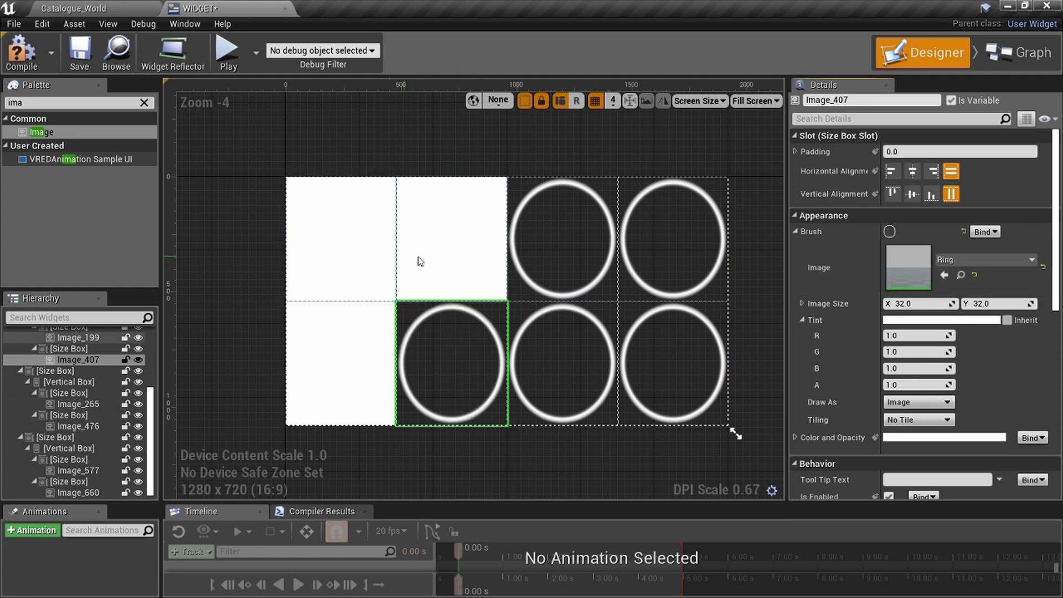
left_click(421, 261)
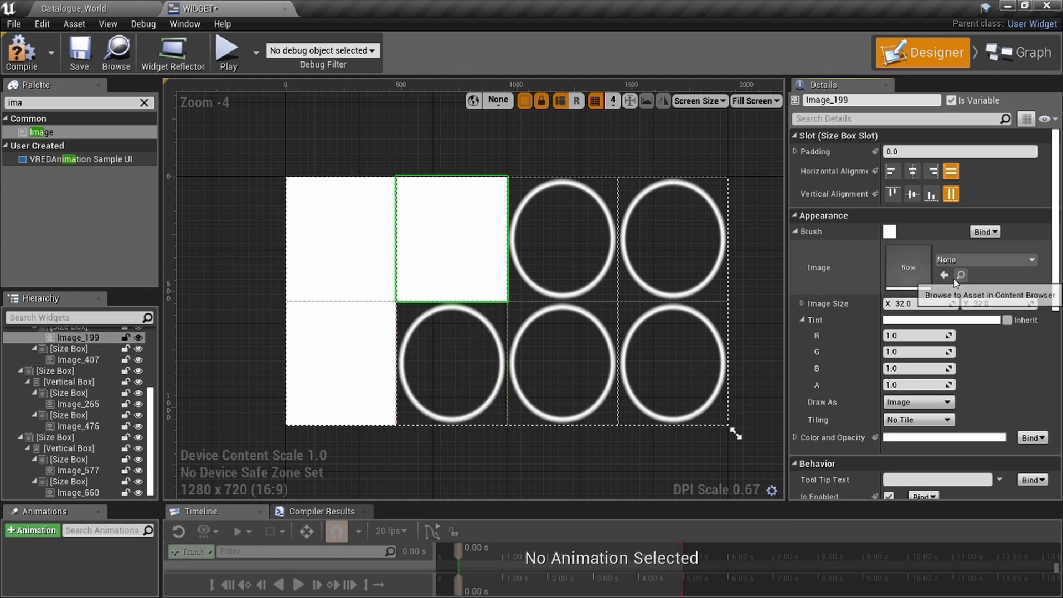
left_click(944, 275)
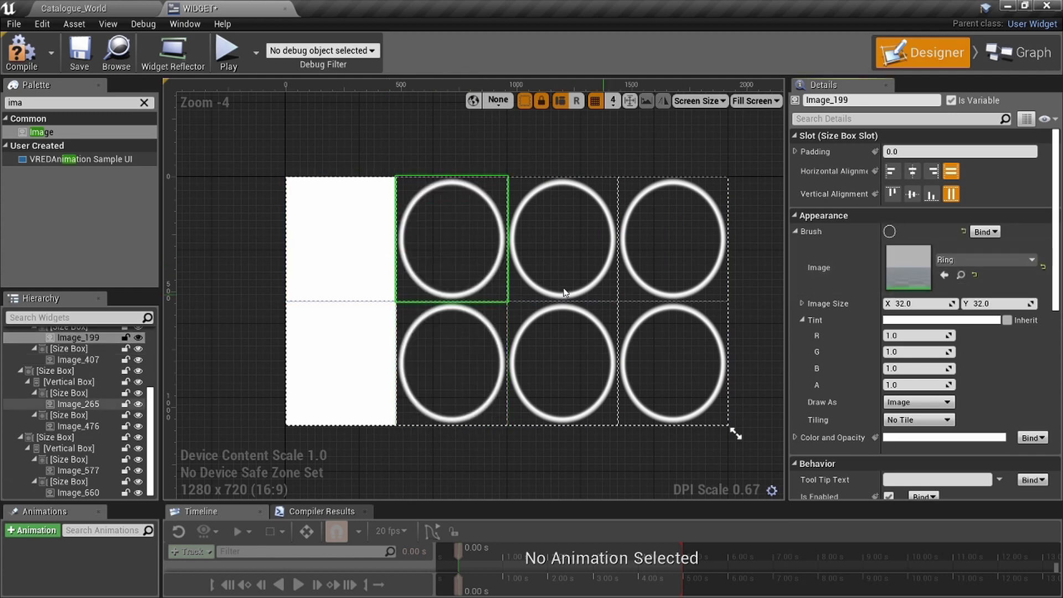
left_click(336, 273)
left_click(945, 275)
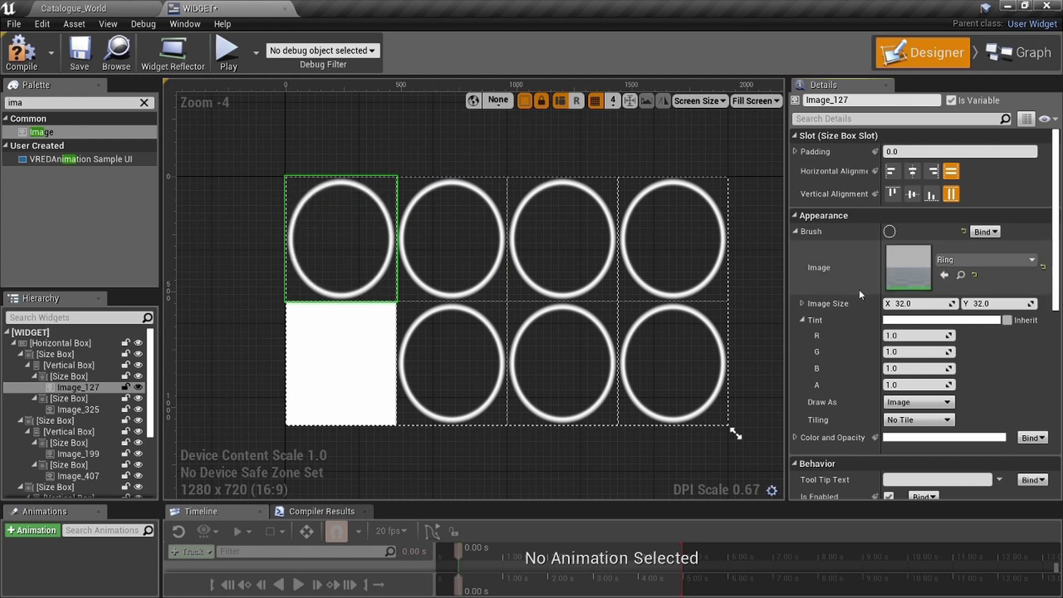
left_click(386, 347)
left_click(944, 275)
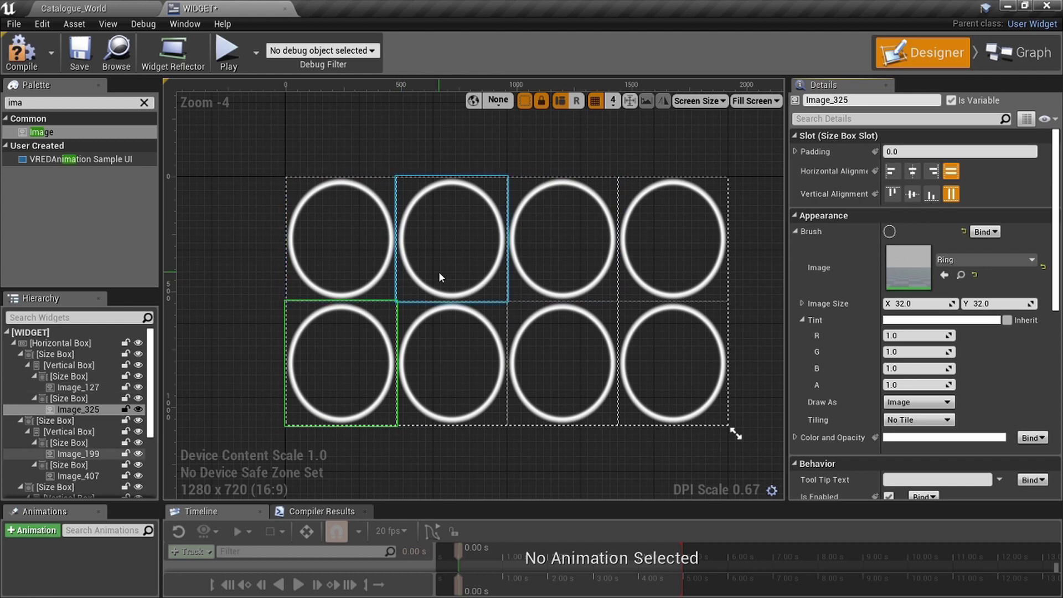
scroll(437, 270, "down", 6)
left_click(546, 222)
scroll(498, 253, "up", 5)
scroll(497, 252, "up", 1)
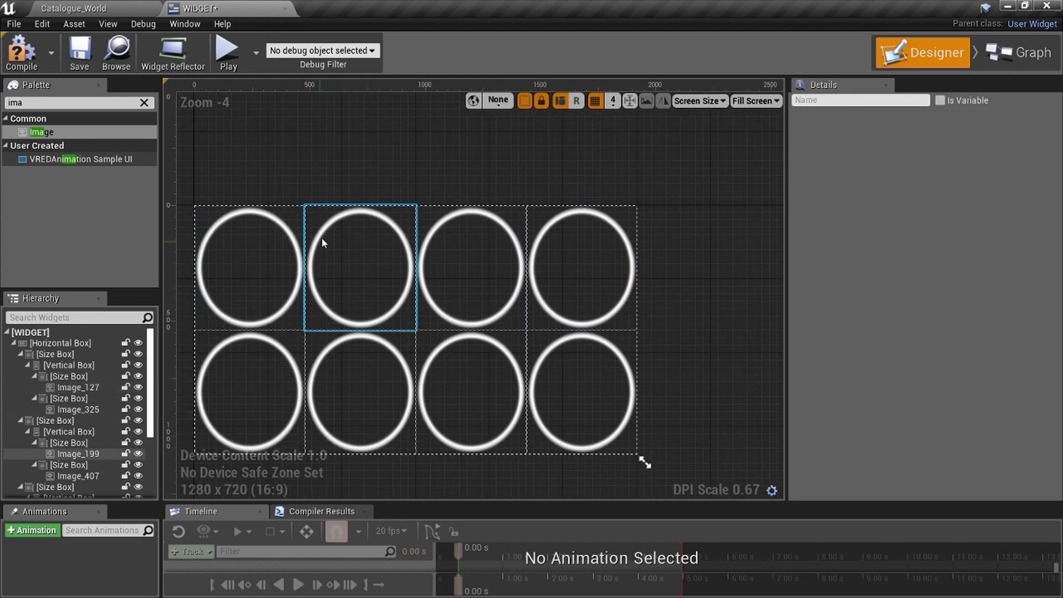
right_click_drag(357, 279, 411, 252)
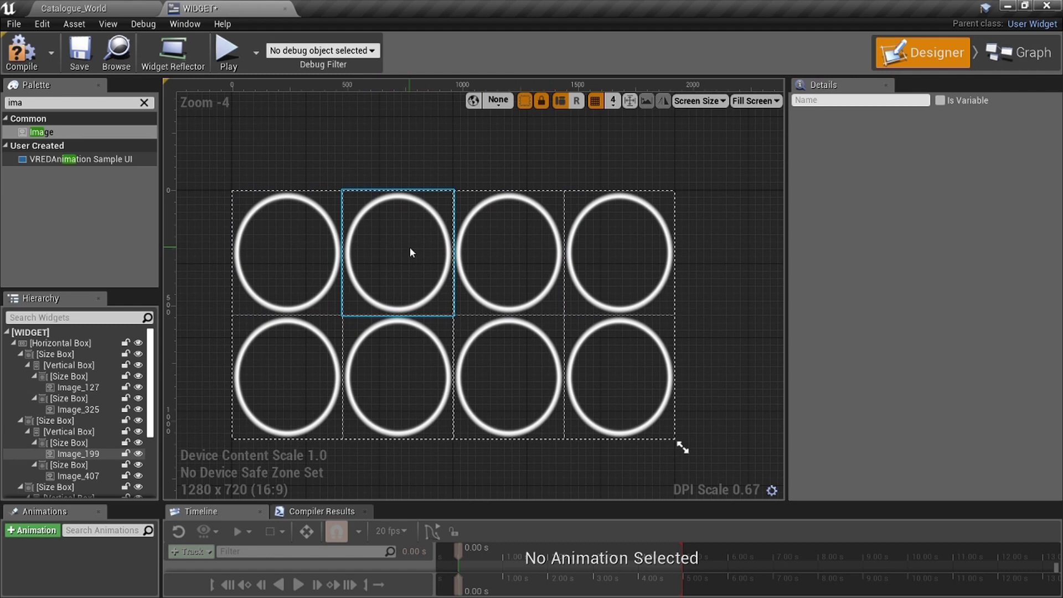
Tint the first column's upper ring image crimson, with R 1.0, G 0.0 and B about 0.08.
left_click(314, 278)
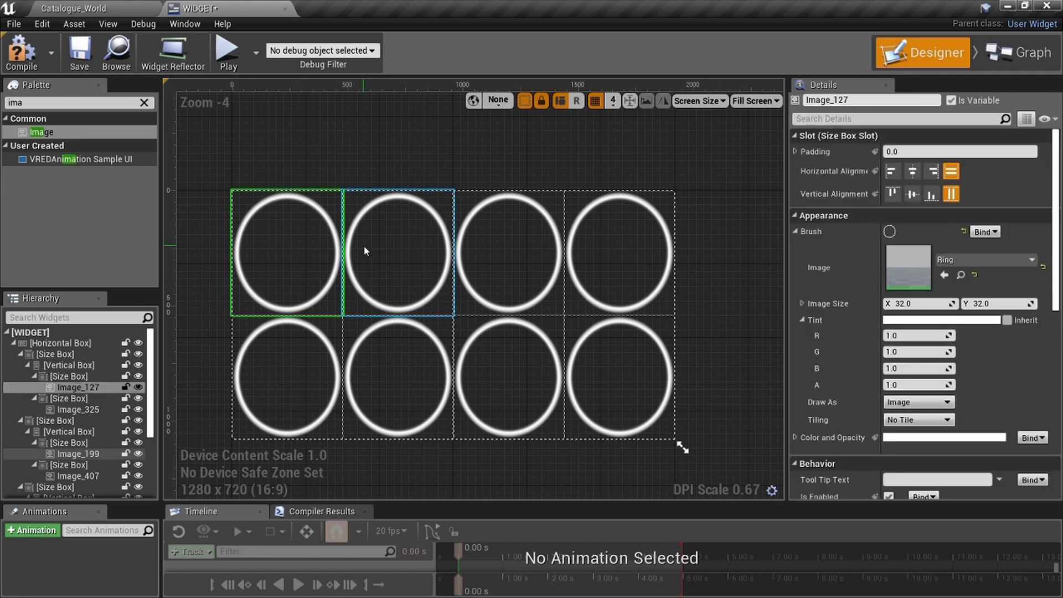
scroll(364, 251, "down", 3)
scroll(442, 264, "up", 4)
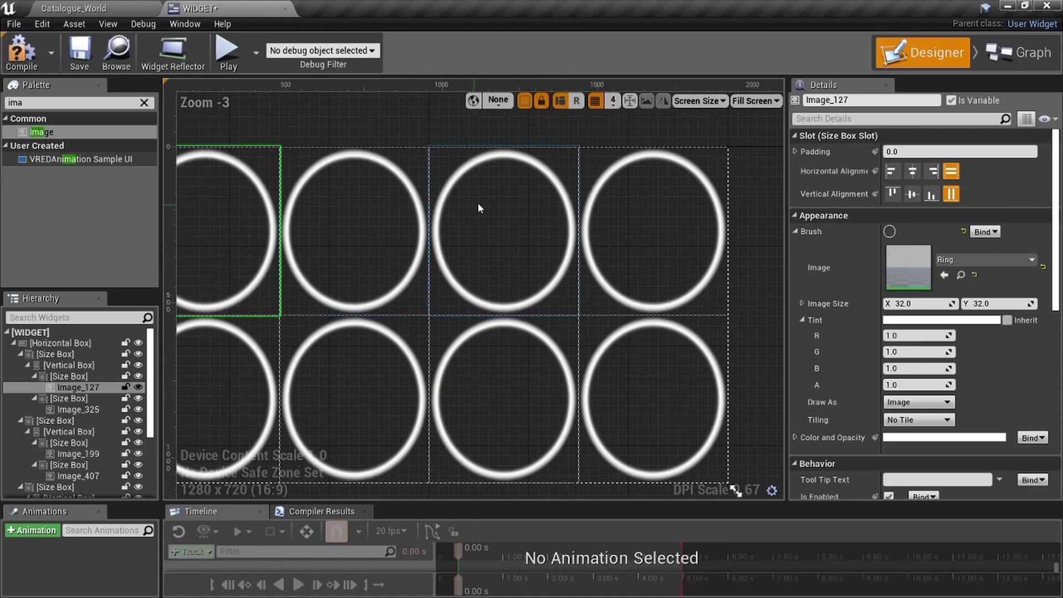
scroll(448, 225, "down", 2)
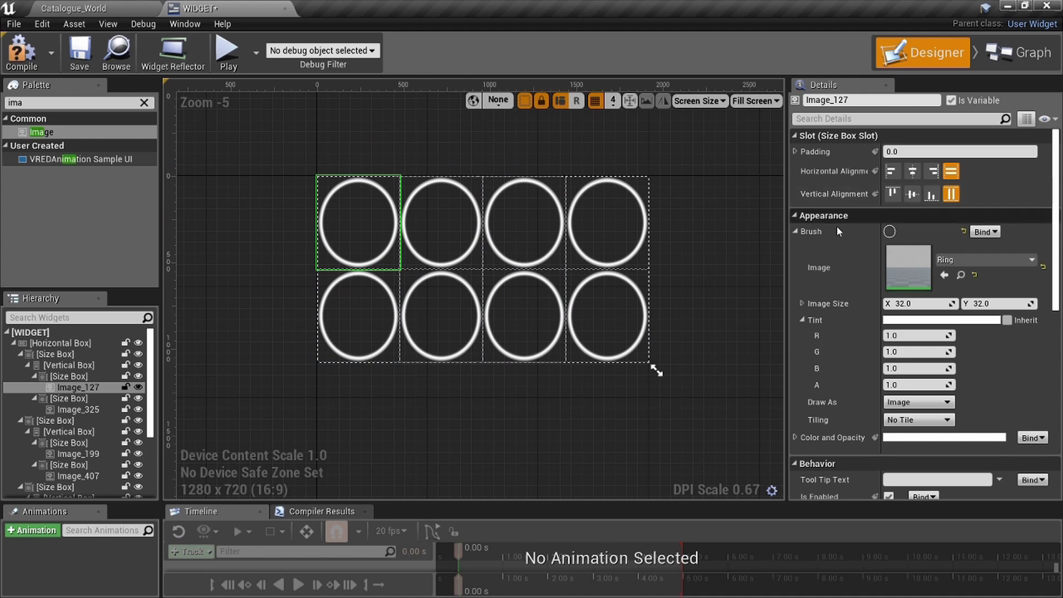
scroll(598, 276, "up", 1)
right_click_drag(597, 272, 621, 281)
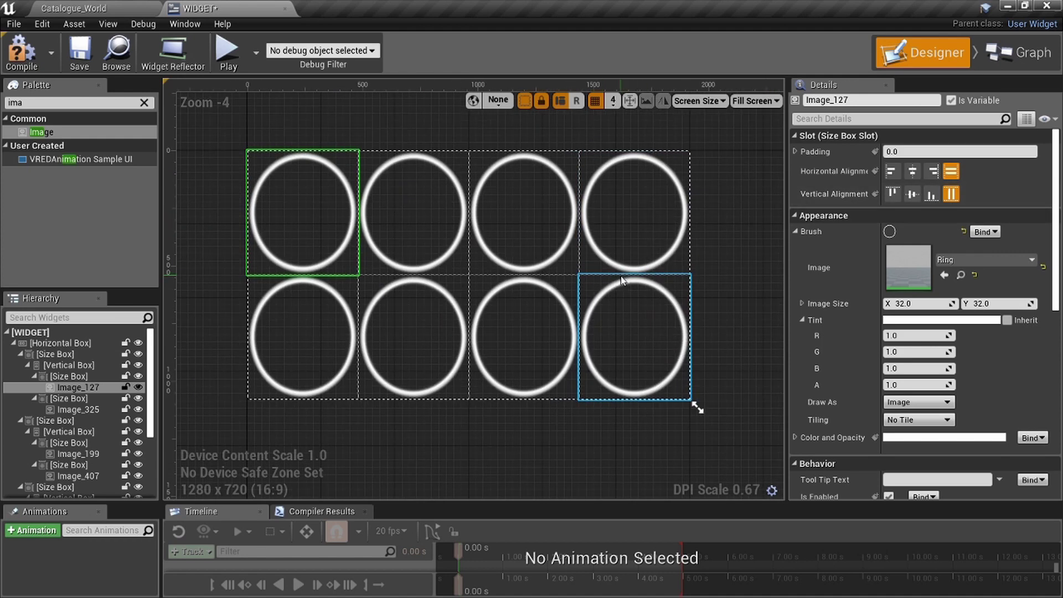
scroll(618, 281, "down", 1)
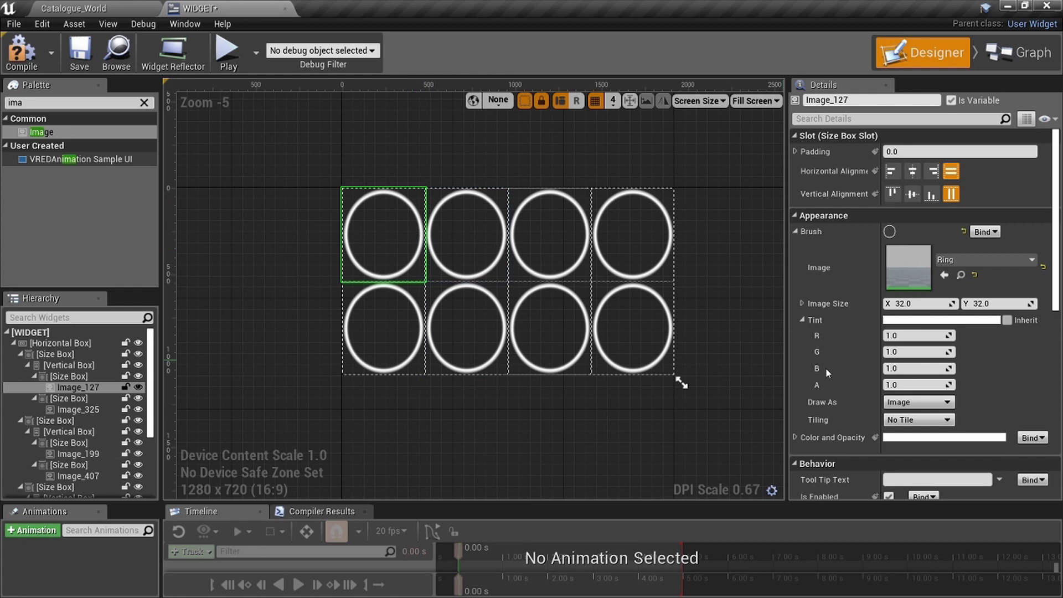
left_click(973, 321)
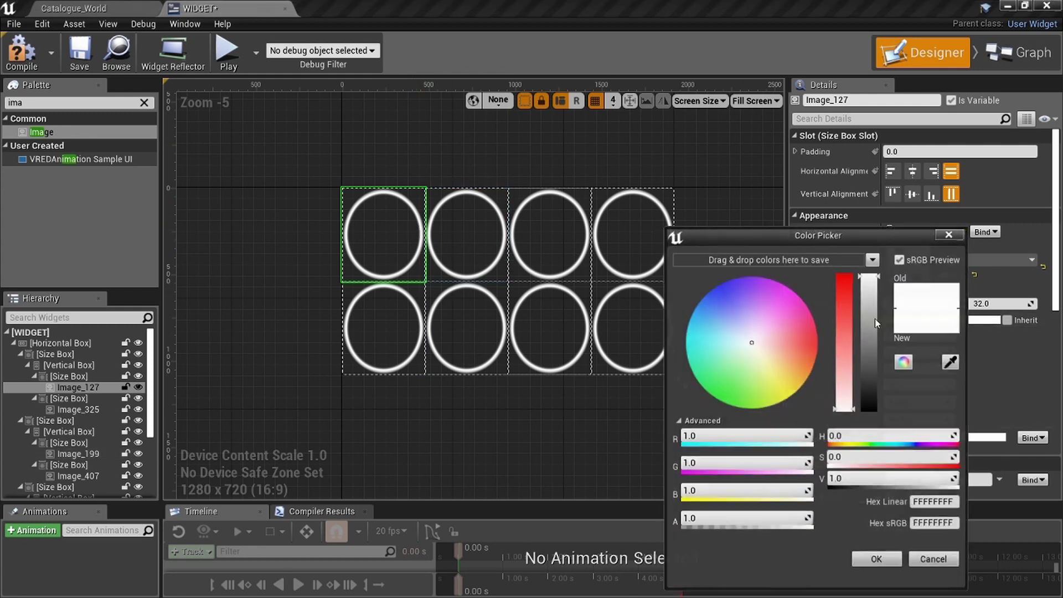
left_click_drag(797, 338, 825, 337)
left_click(877, 559)
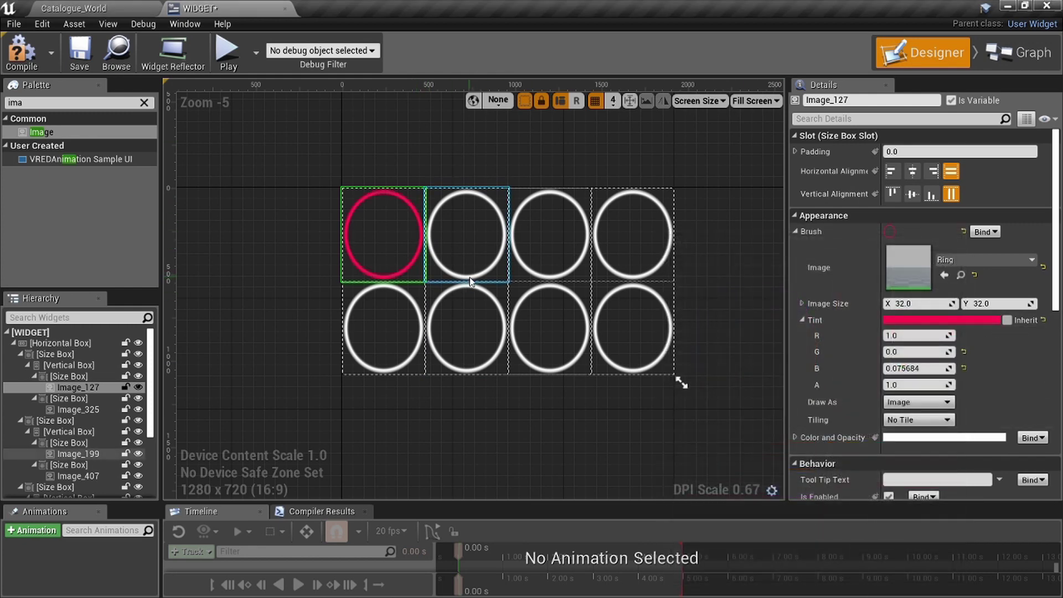
Tint the second column's upper ring image yellow, with R 1.0, G about 0.99 and B about 0.17.
left_click(467, 235)
left_click(941, 320)
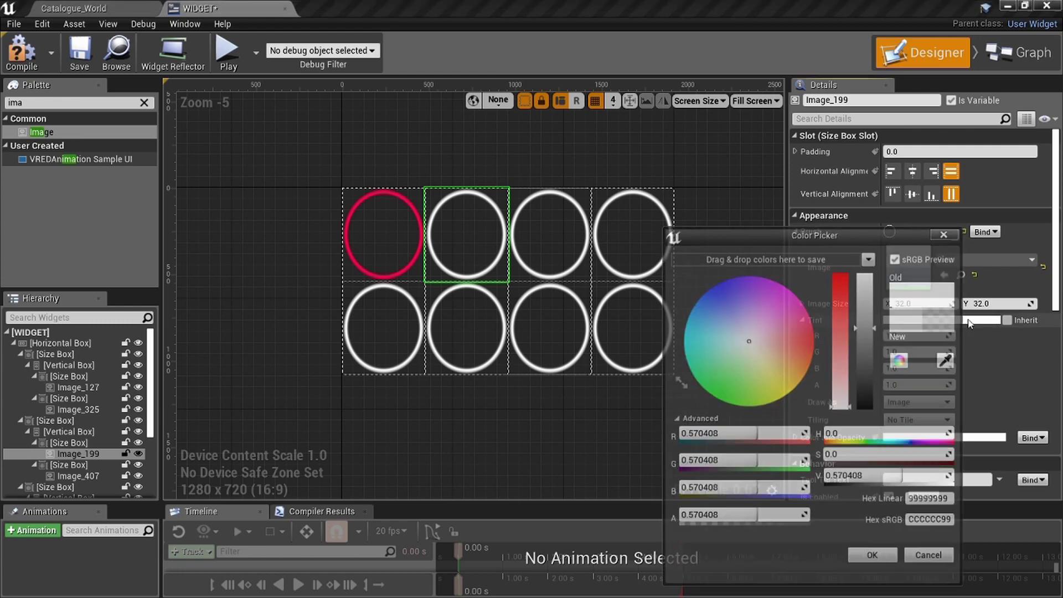
left_click_drag(743, 335, 778, 393)
left_click(892, 560)
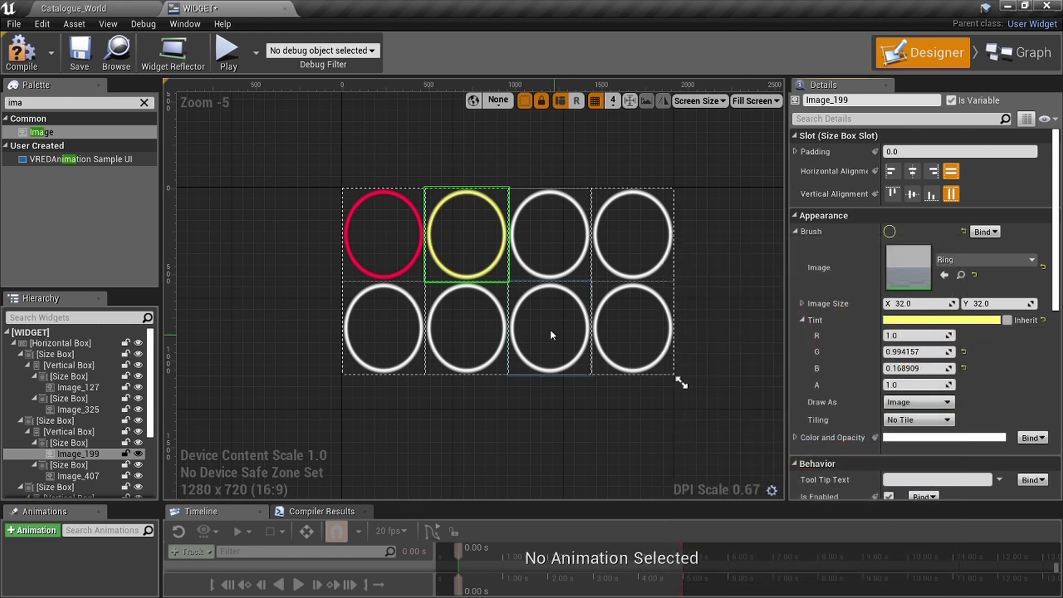
Tint the third column's upper ring image magenta.
left_click(550, 235)
left_click(974, 326)
left_click_drag(886, 435, 851, 436)
left_click(881, 559)
Tint the fourth column's lower ring image lime green, about hex sRGB CAFF00FF.
left_click(670, 370)
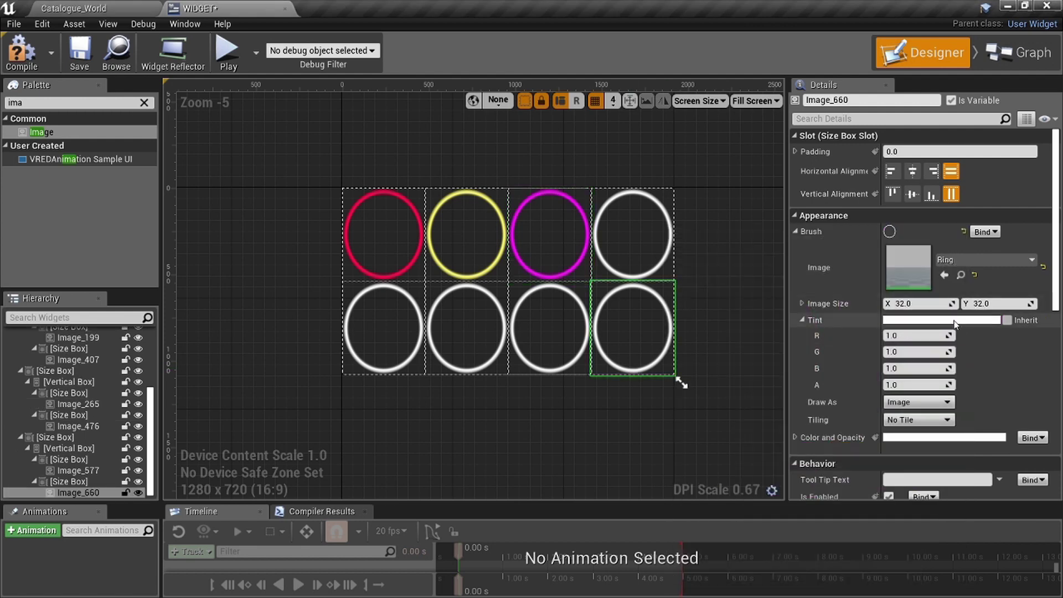
left_click(956, 320)
left_click(683, 386)
left_click_drag(680, 389, 742, 408)
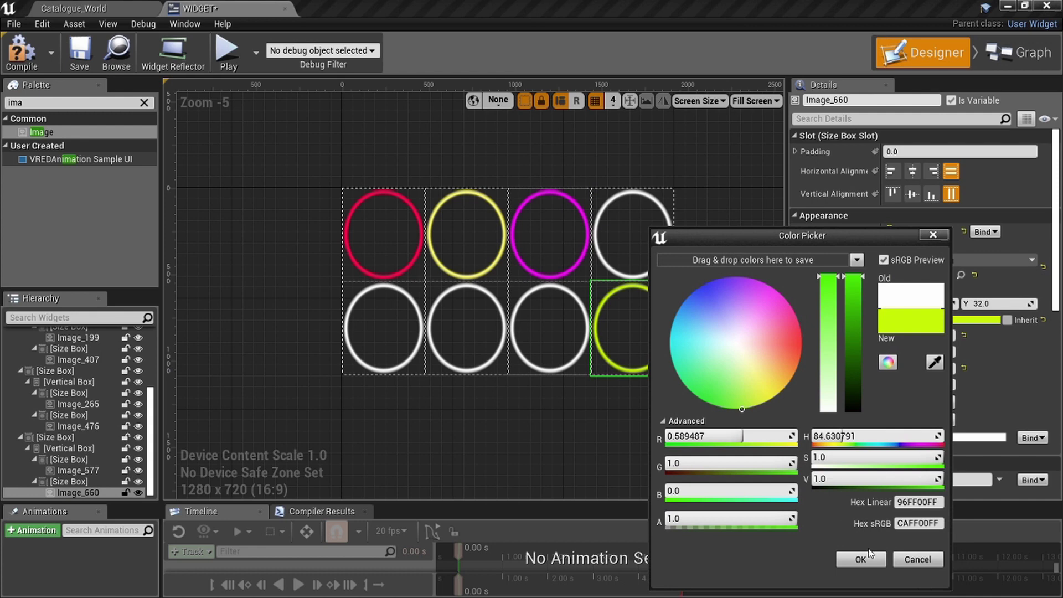
left_click(869, 553)
Tint the third column's lower ring image turquoise, about hex sRGB 00FFDEFF.
left_click(545, 334)
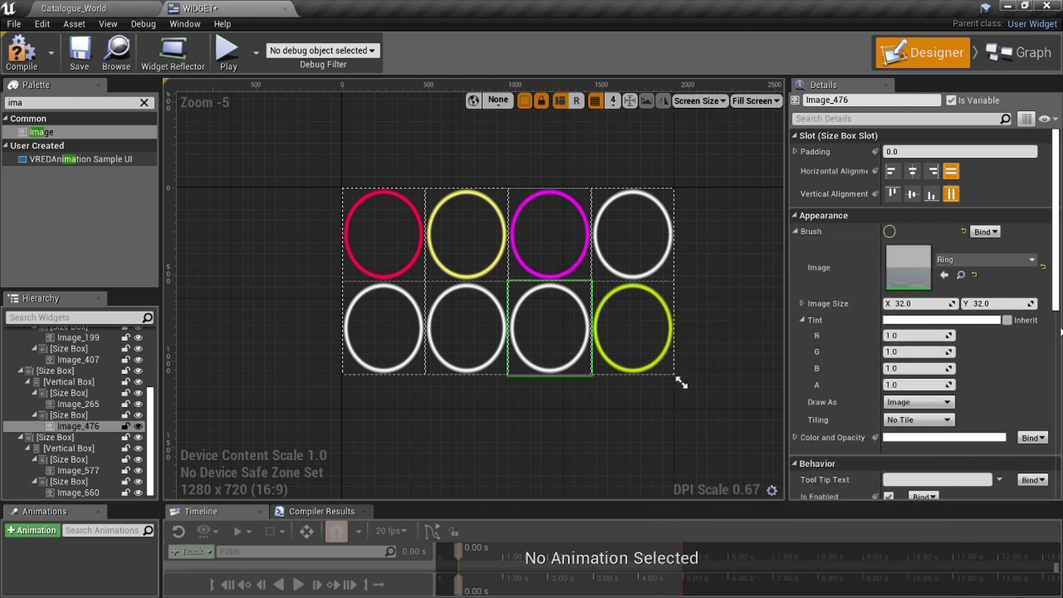
left_click(952, 320)
left_click_drag(710, 362, 664, 368)
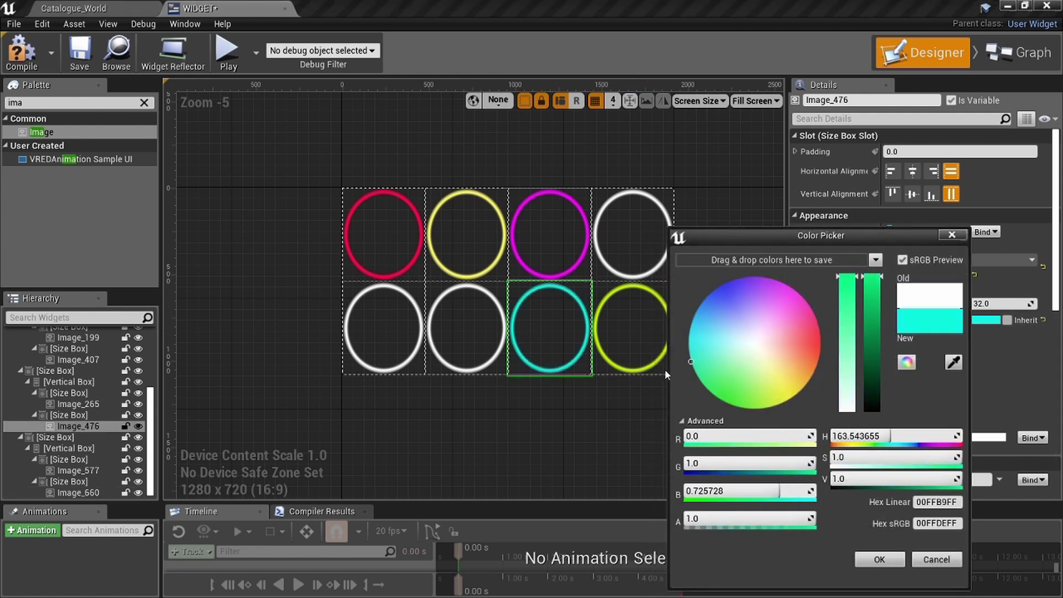
left_click(879, 560)
Tint the second column's lower ring image blue, about hex sRGB 0075FFFF.
left_click(466, 327)
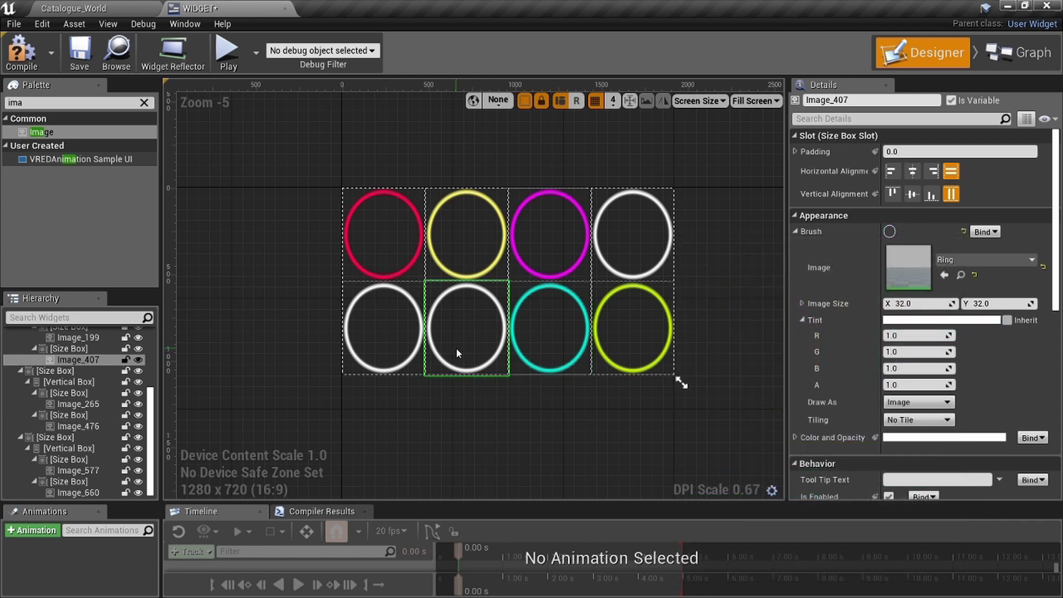
left_click(958, 323)
mouse_move(735, 344)
left_mouse_down()
mouse_move(802, 341)
mouse_move(783, 317)
mouse_move(680, 318)
mouse_move(684, 281)
left_mouse_up()
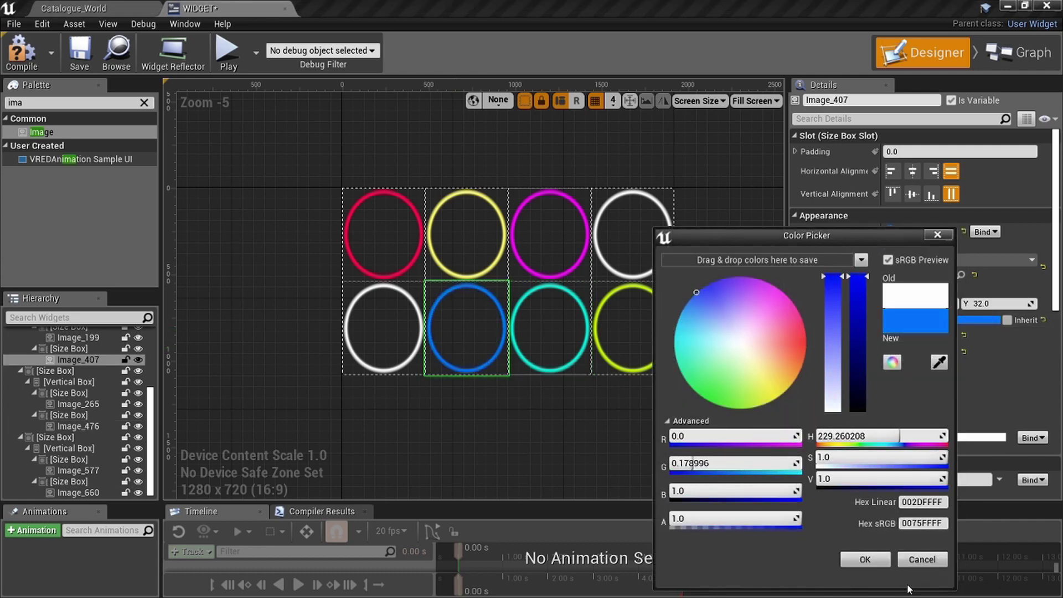
left_click(864, 559)
Tint the first column's lower ring image black by lowering the colour's brightness value to 0.
left_click(383, 328)
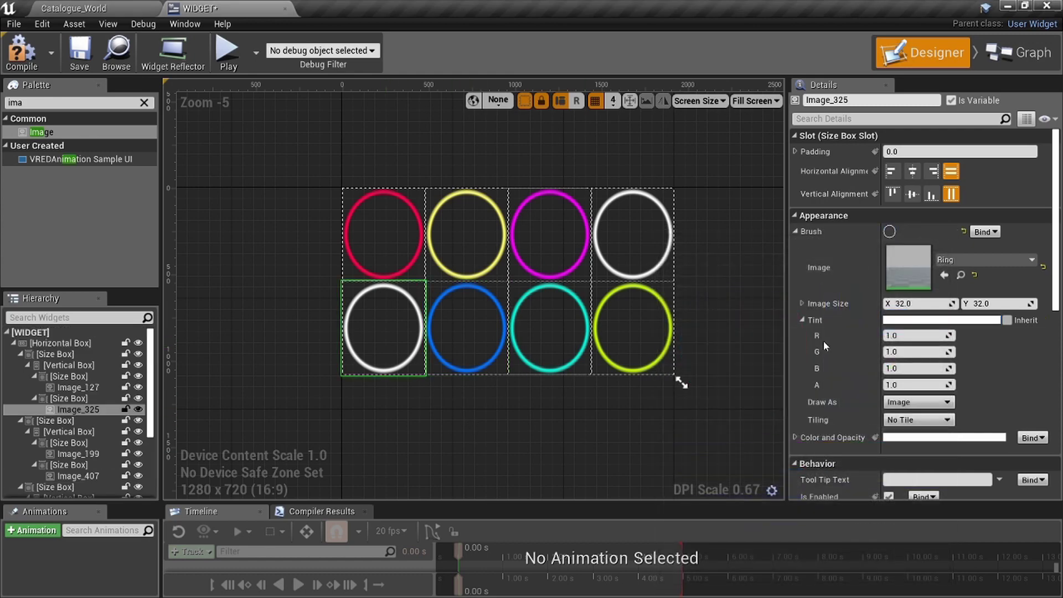
left_click(946, 320)
left_click_drag(848, 277, 866, 551)
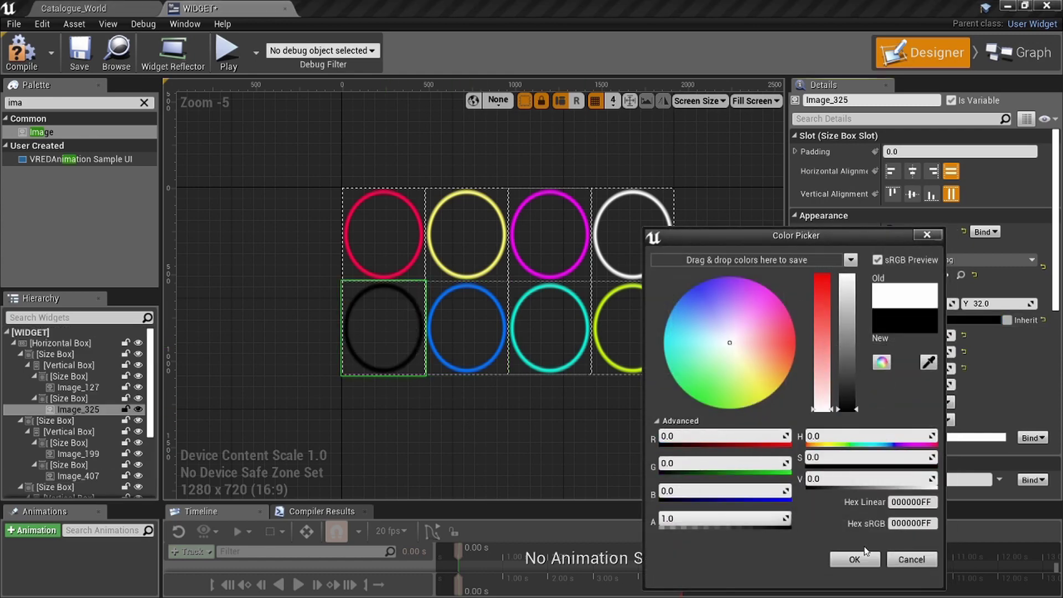
left_click(856, 559)
Examine the coloured ring grid in the widget designer alongside the Catalogue_World level viewport, ending back in the widget designer.
left_click(681, 380)
scroll(681, 380, "down", 5)
scroll(612, 307, "up", 5)
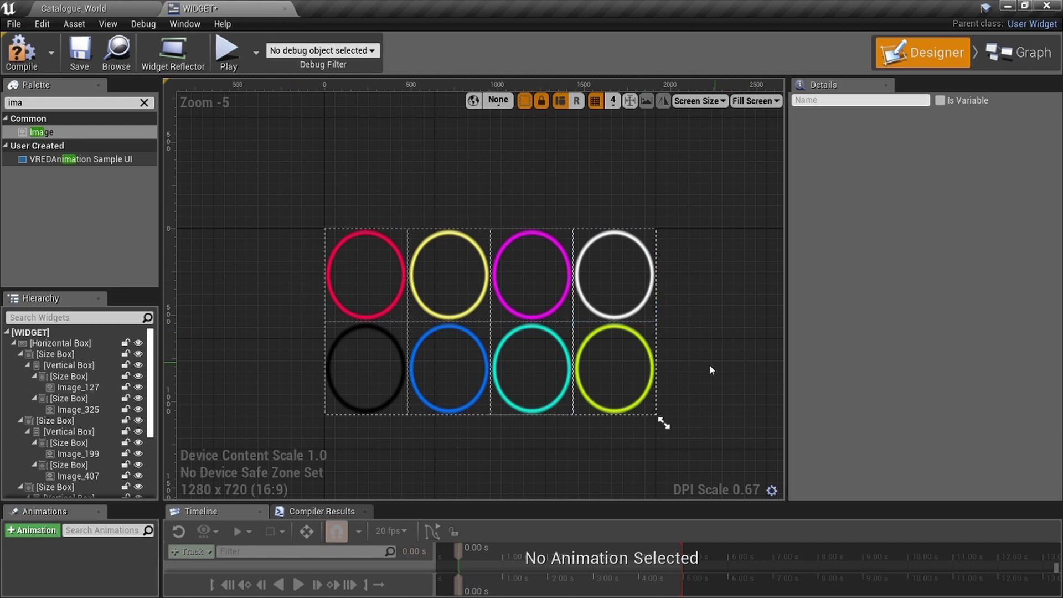
scroll(685, 321, "up", 1)
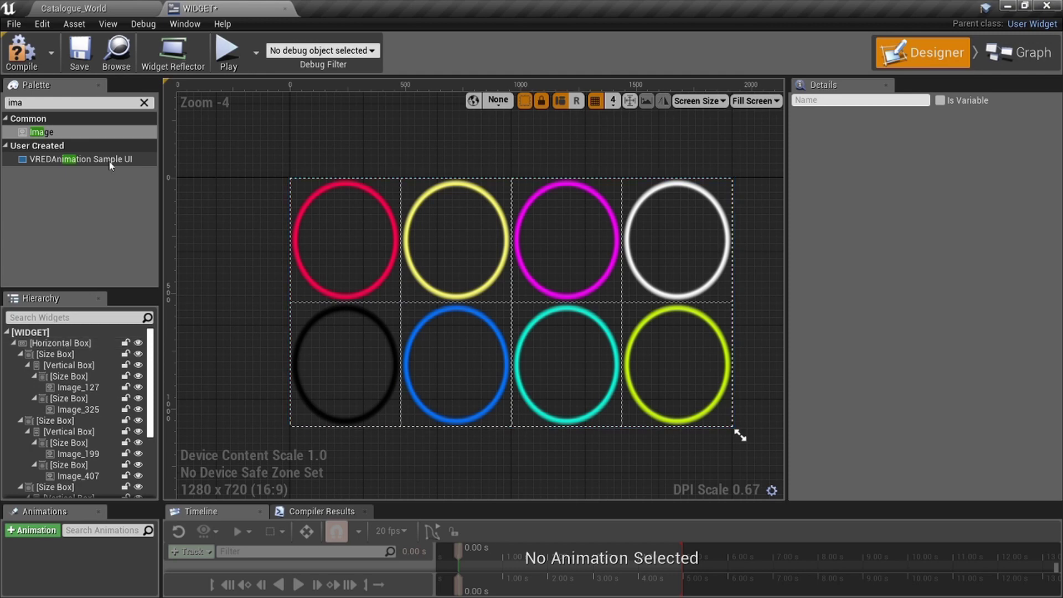
left_click(94, 7)
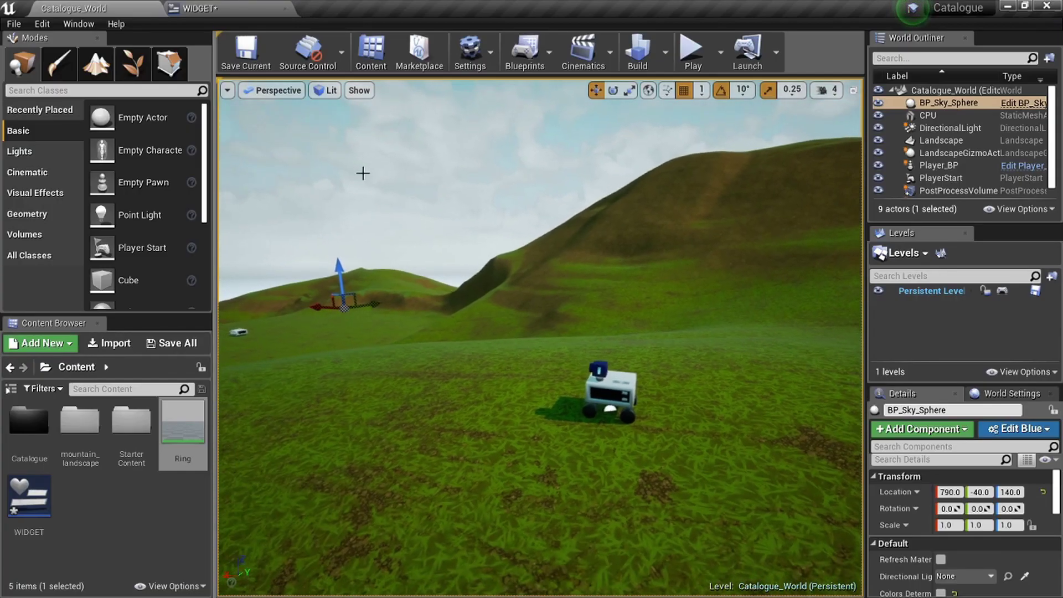
left_click(220, 7)
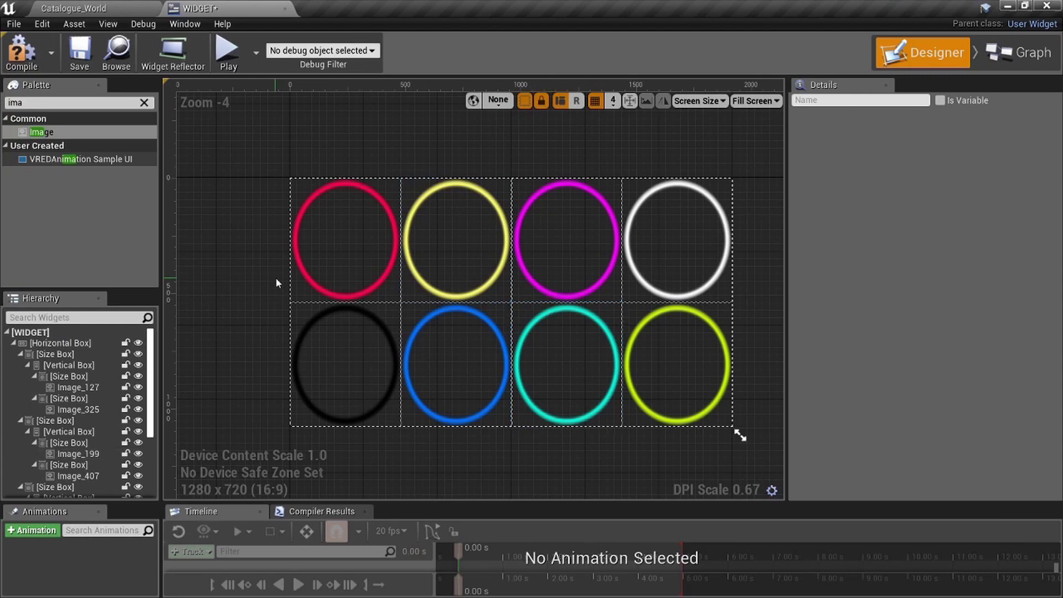
left_click(91, 7)
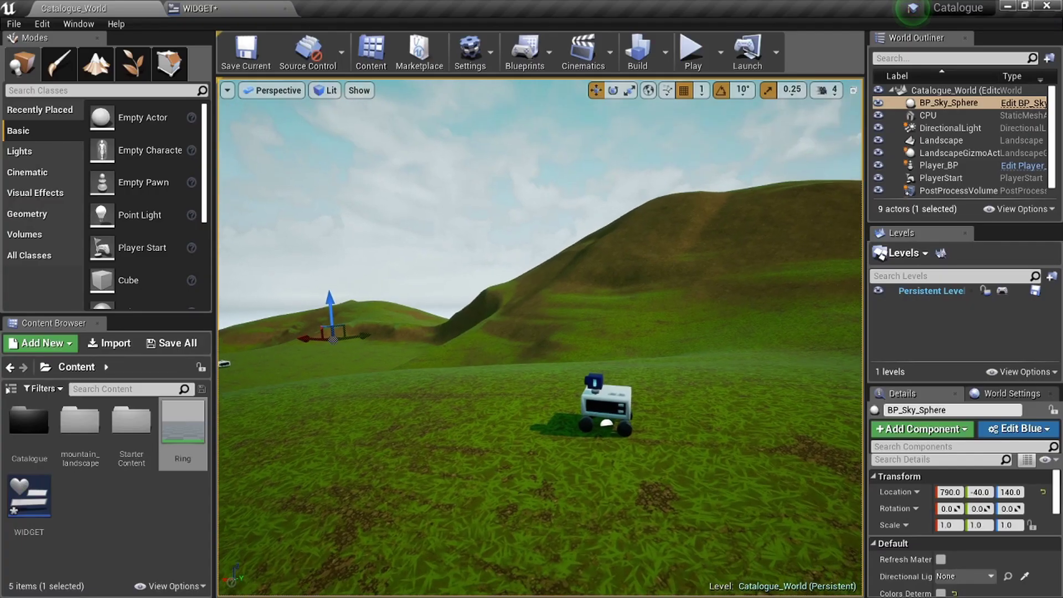
left_click(220, 6)
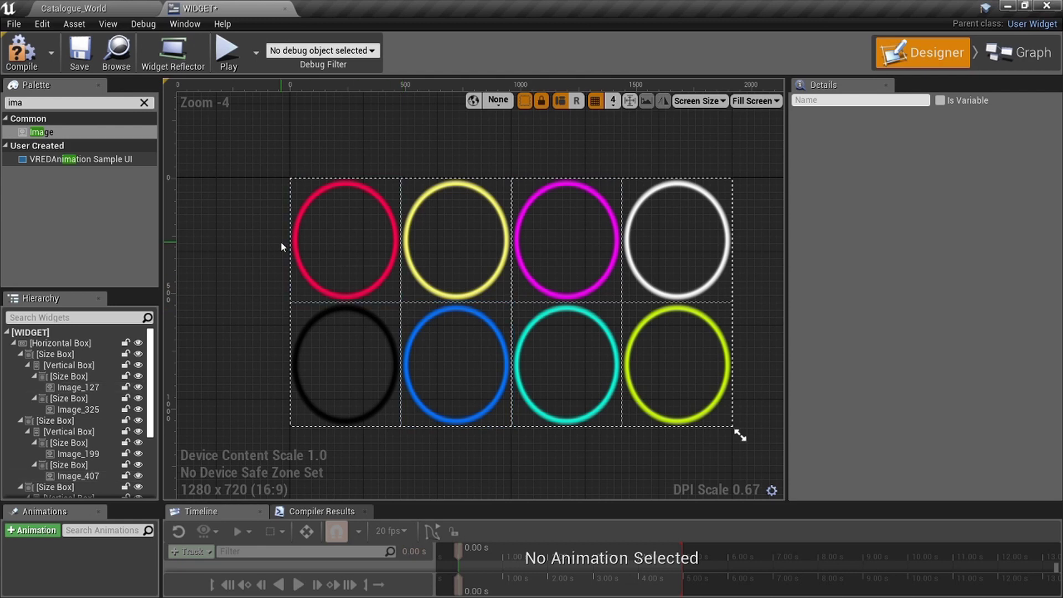
left_click(100, 6)
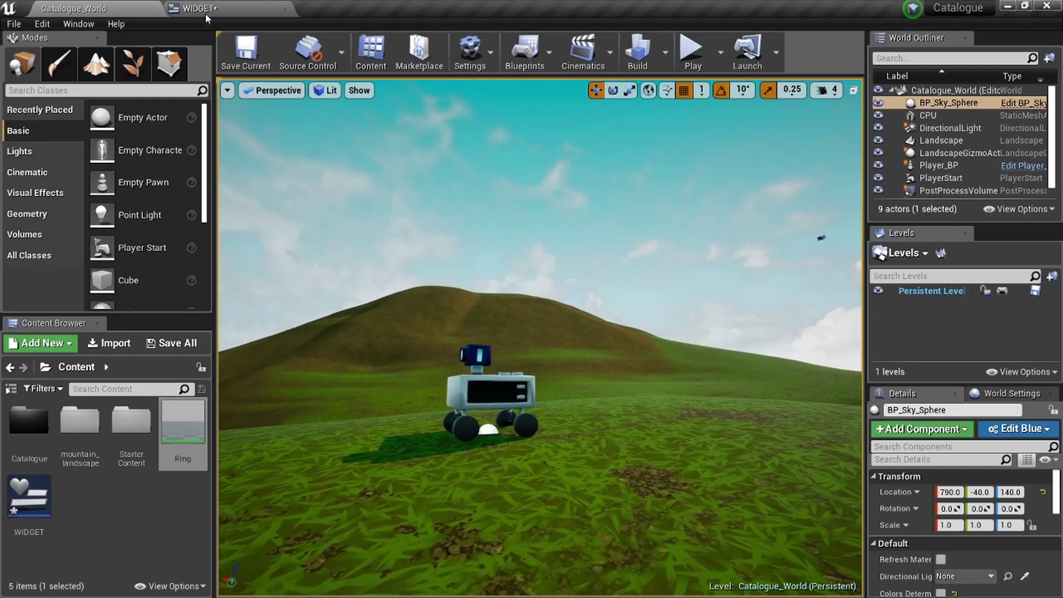
left_click(199, 9)
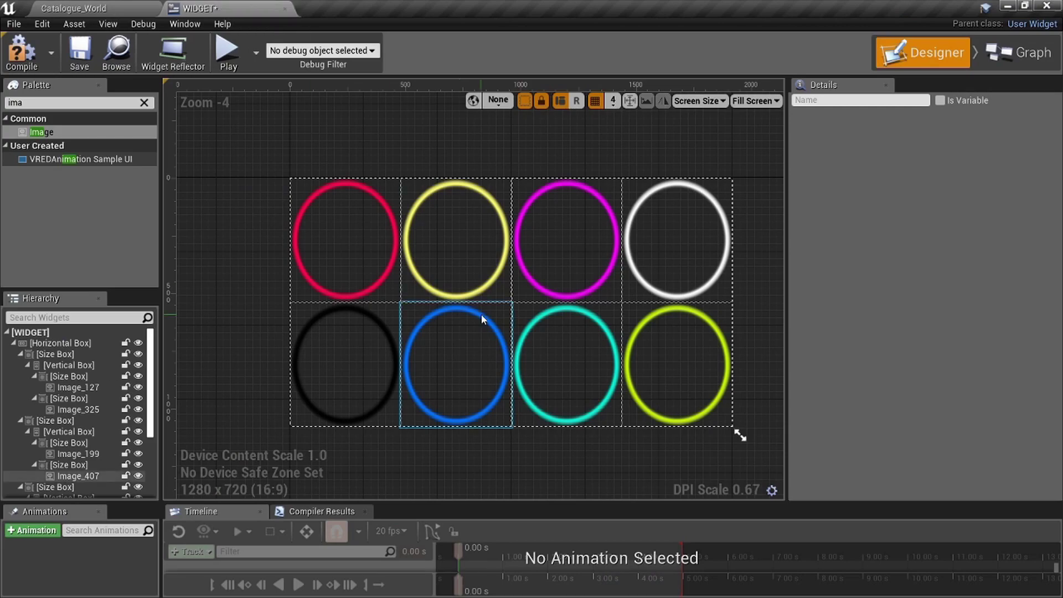
scroll(479, 311, "up", 2)
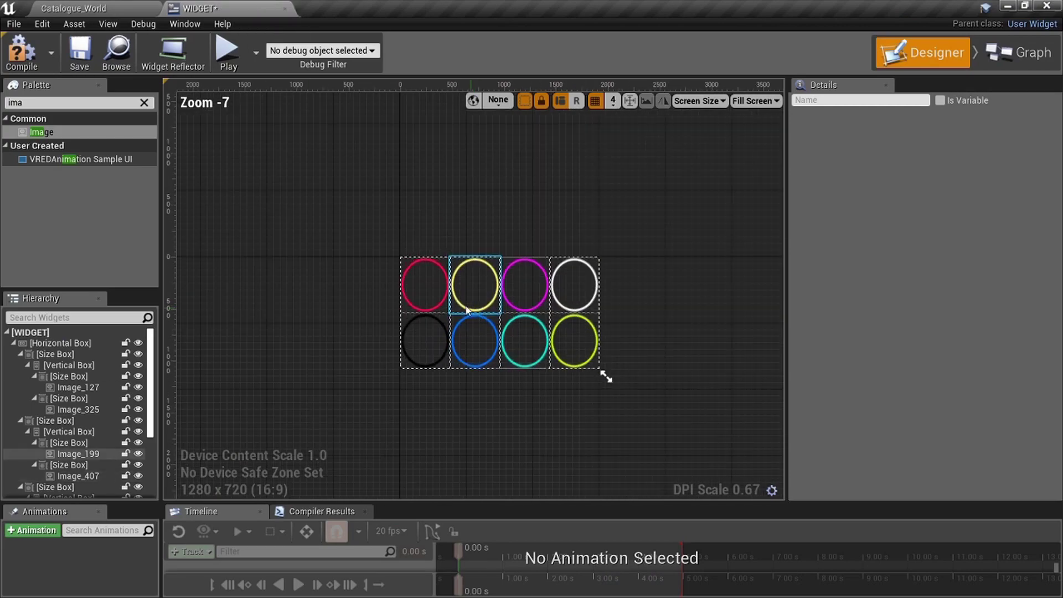
left_click(100, 8)
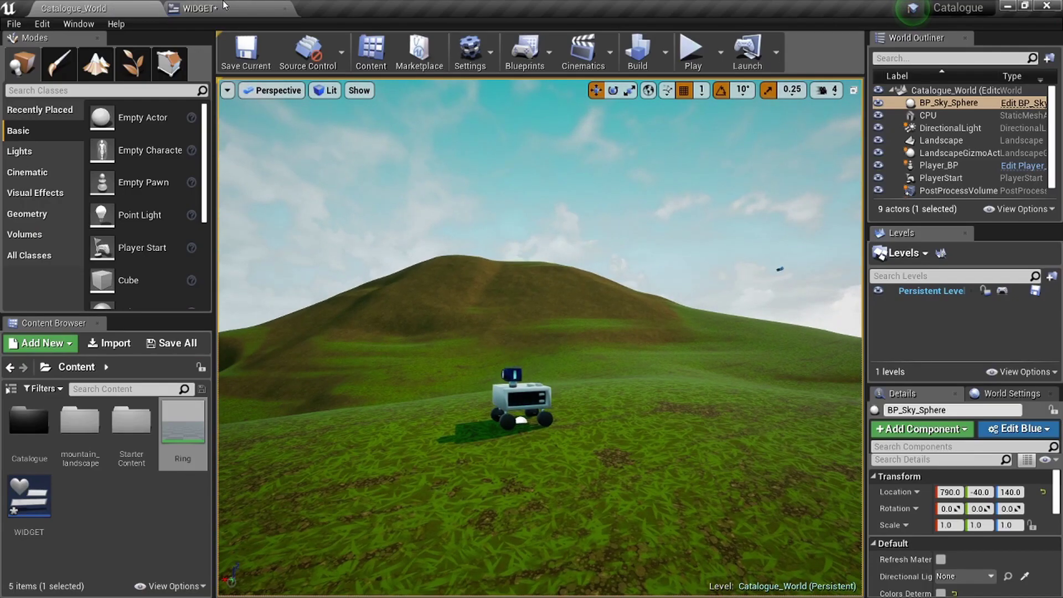
left_click(224, 8)
scroll(556, 394, "up", 3)
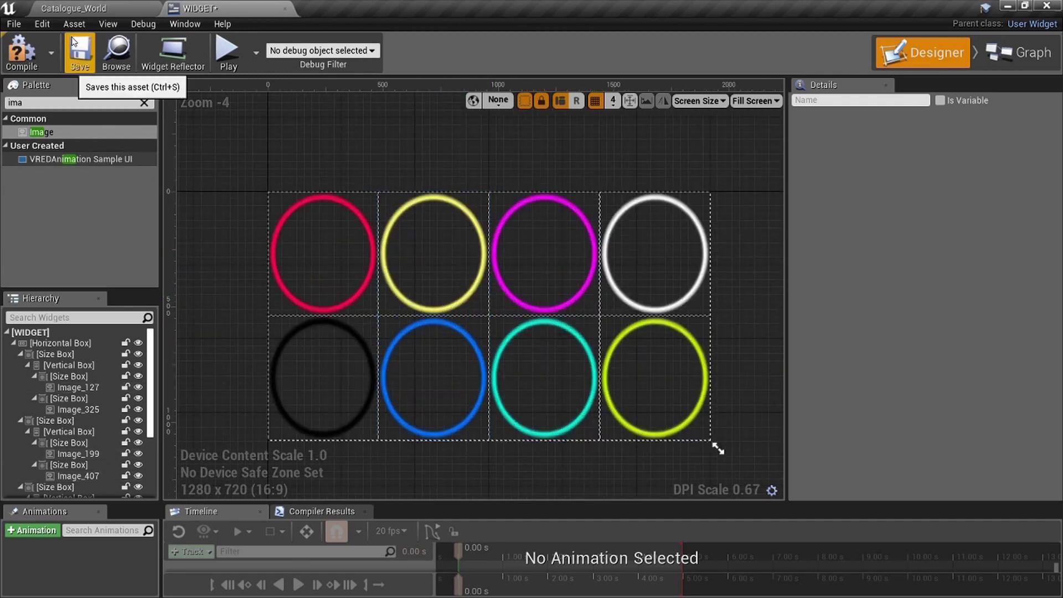
left_click(72, 7)
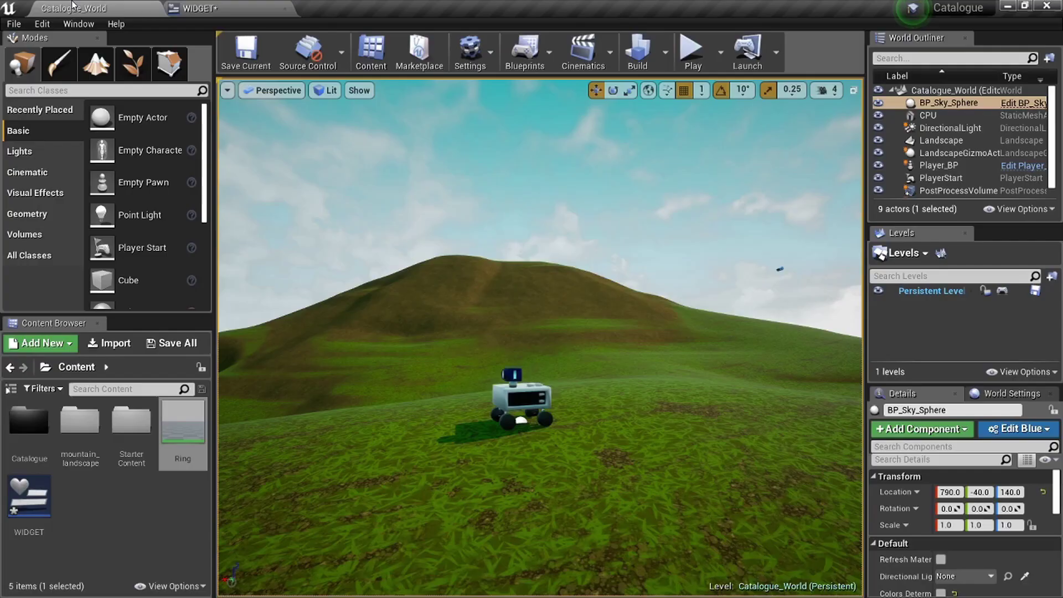
left_click(246, 7)
scroll(421, 332, "down", 2)
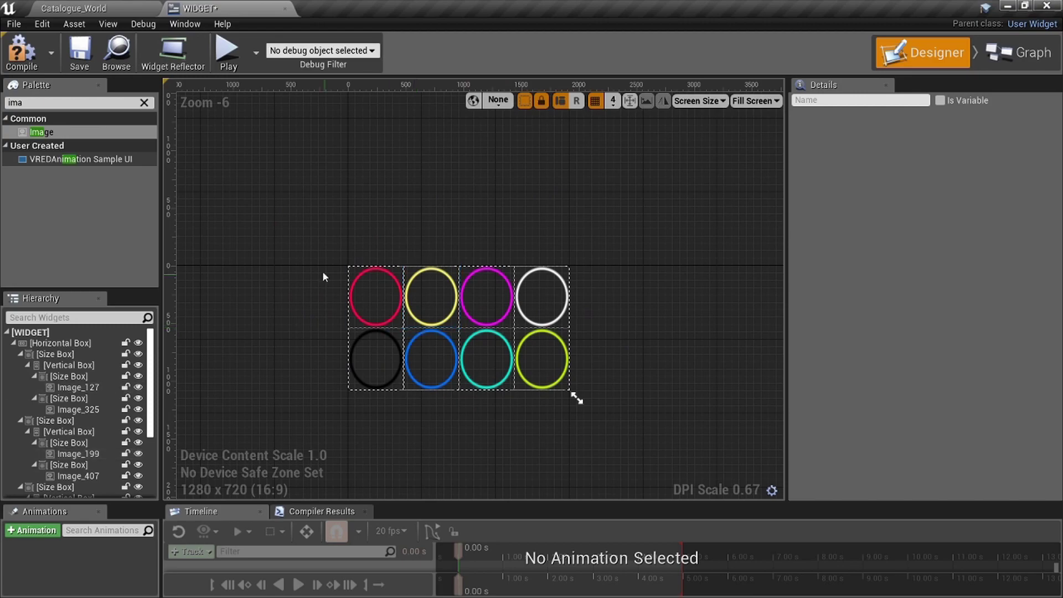
Inspect the rover's dark blue camera head up close in the Catalogue_World level and look across the surrounding landscape.
left_click(138, 7)
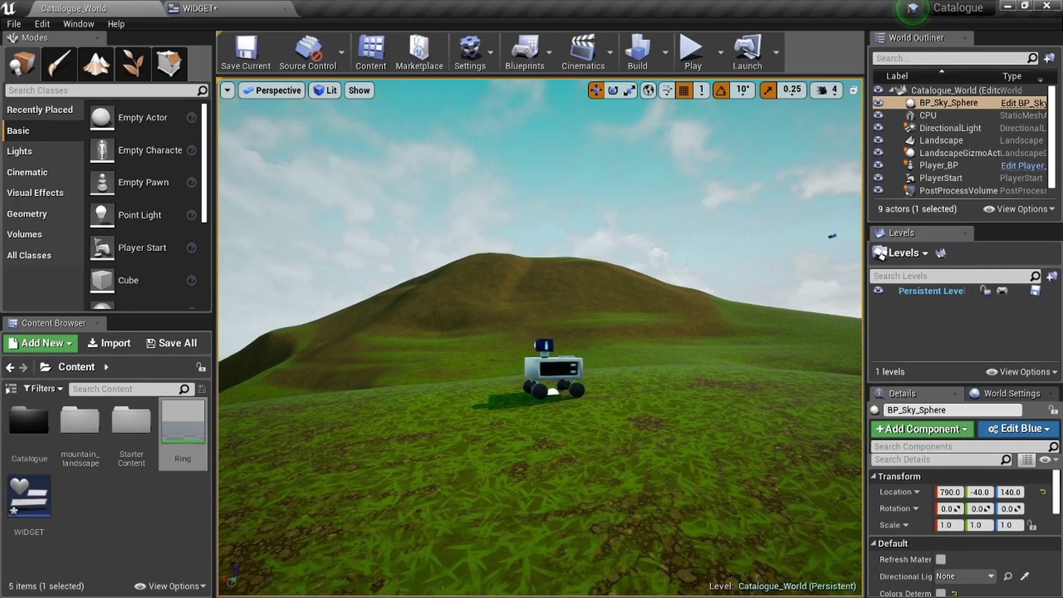
key("Up")
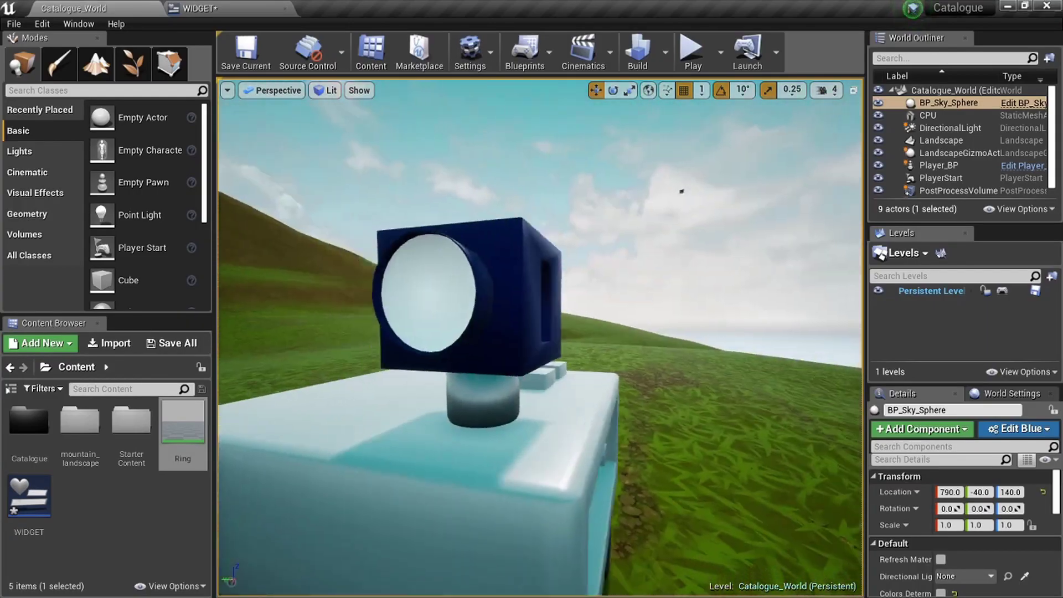
right_click_drag(682, 191, 582, 201)
key("f")
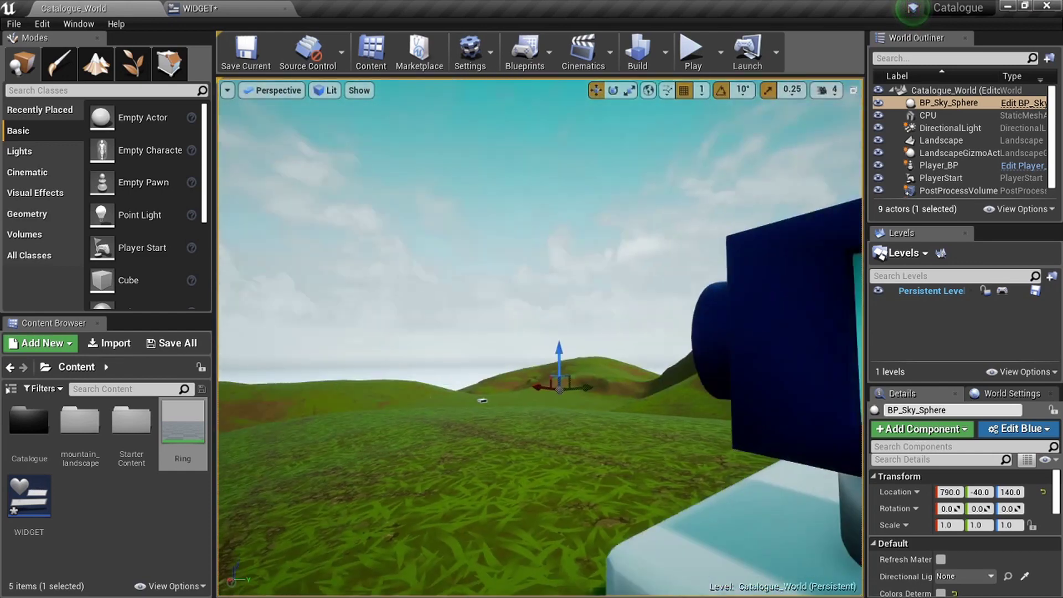